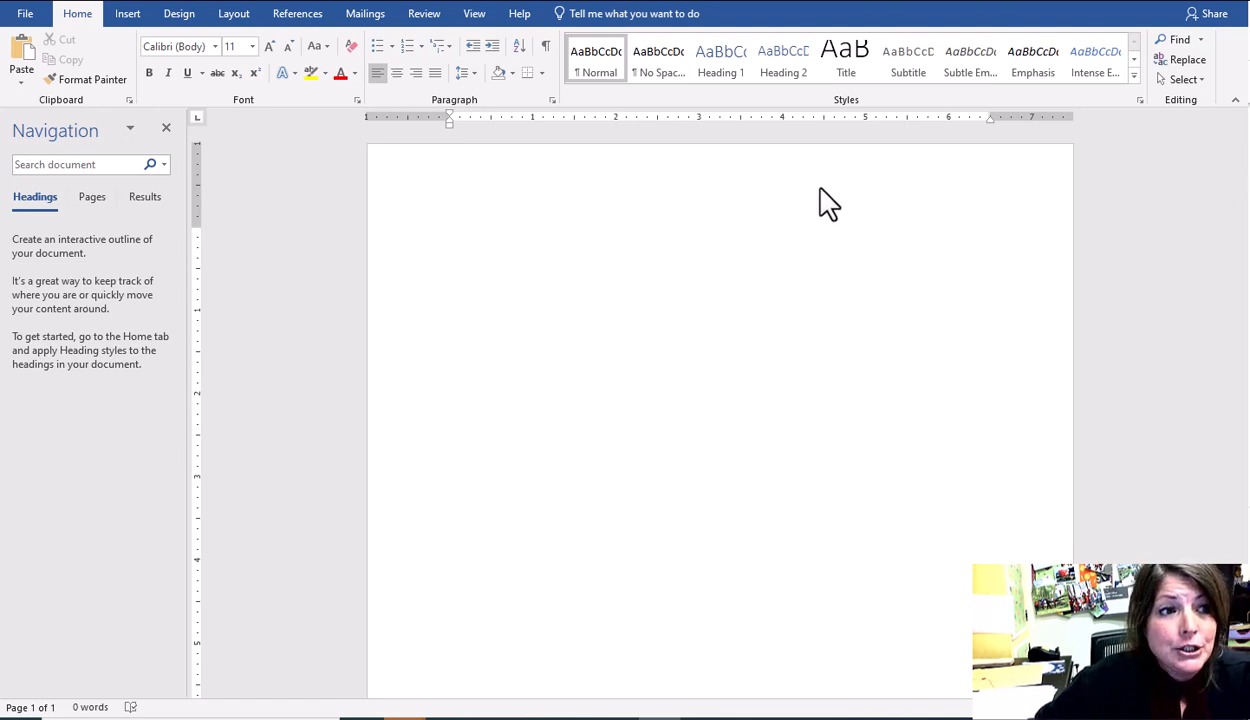
# Insert the built-in ViewMaster cover page into the blank document
pyautogui.click(137, 17)
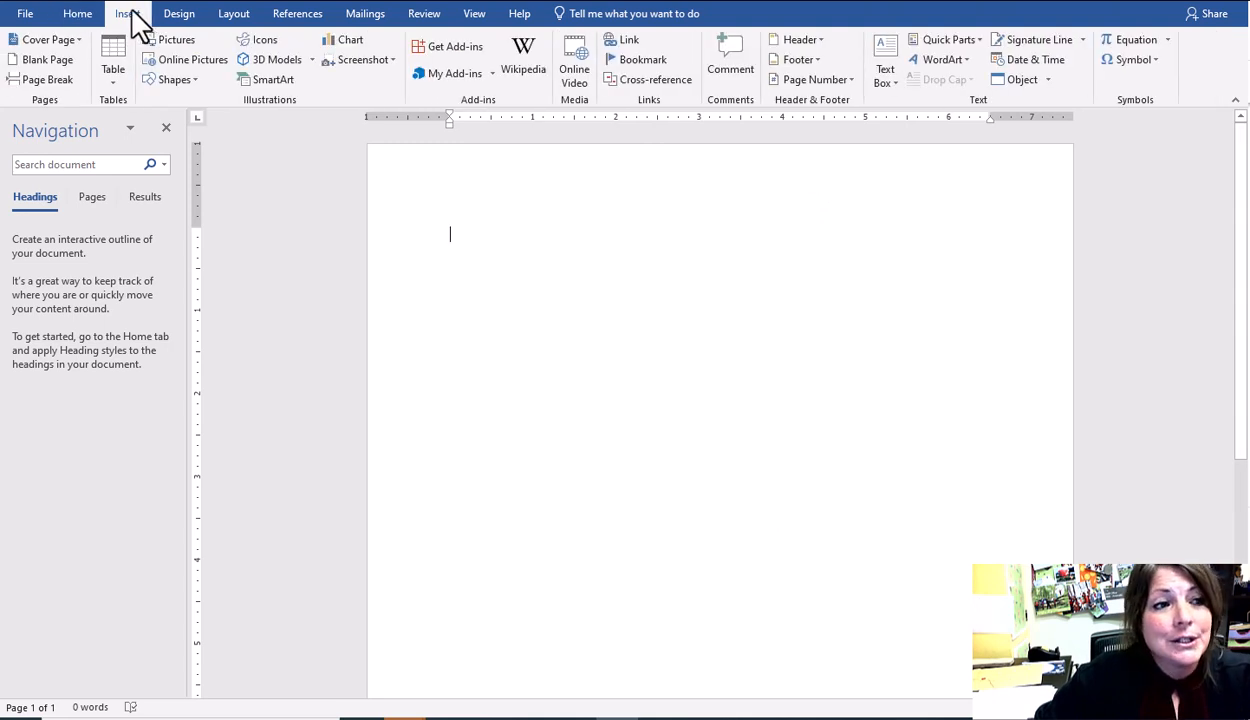
pyautogui.click(58, 38)
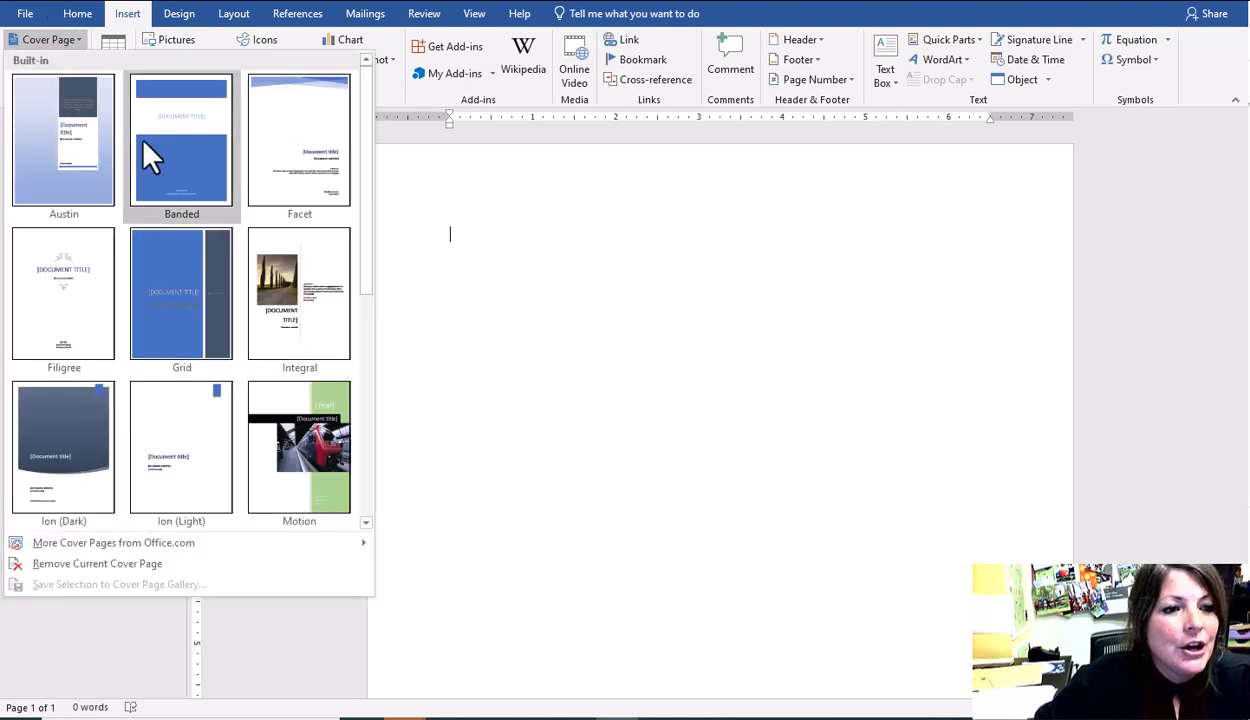
pyautogui.moveTo(370, 172); pyautogui.dragTo(369, 418)
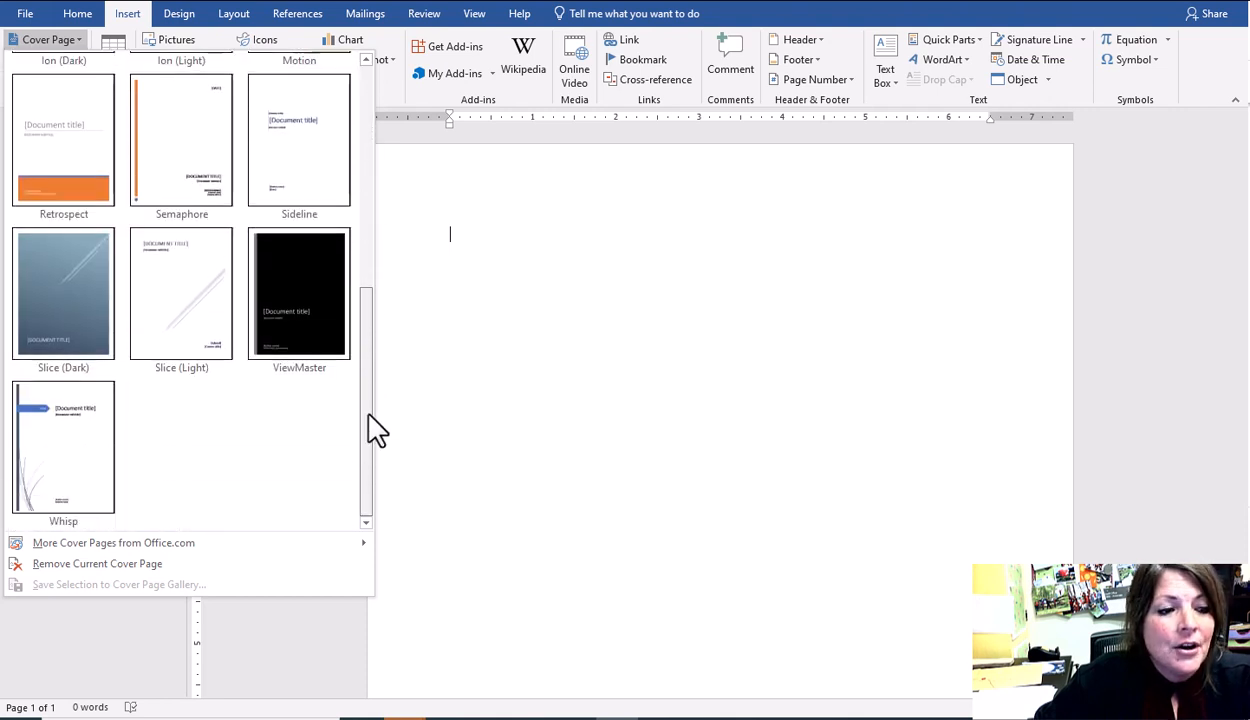
pyautogui.click(299, 318)
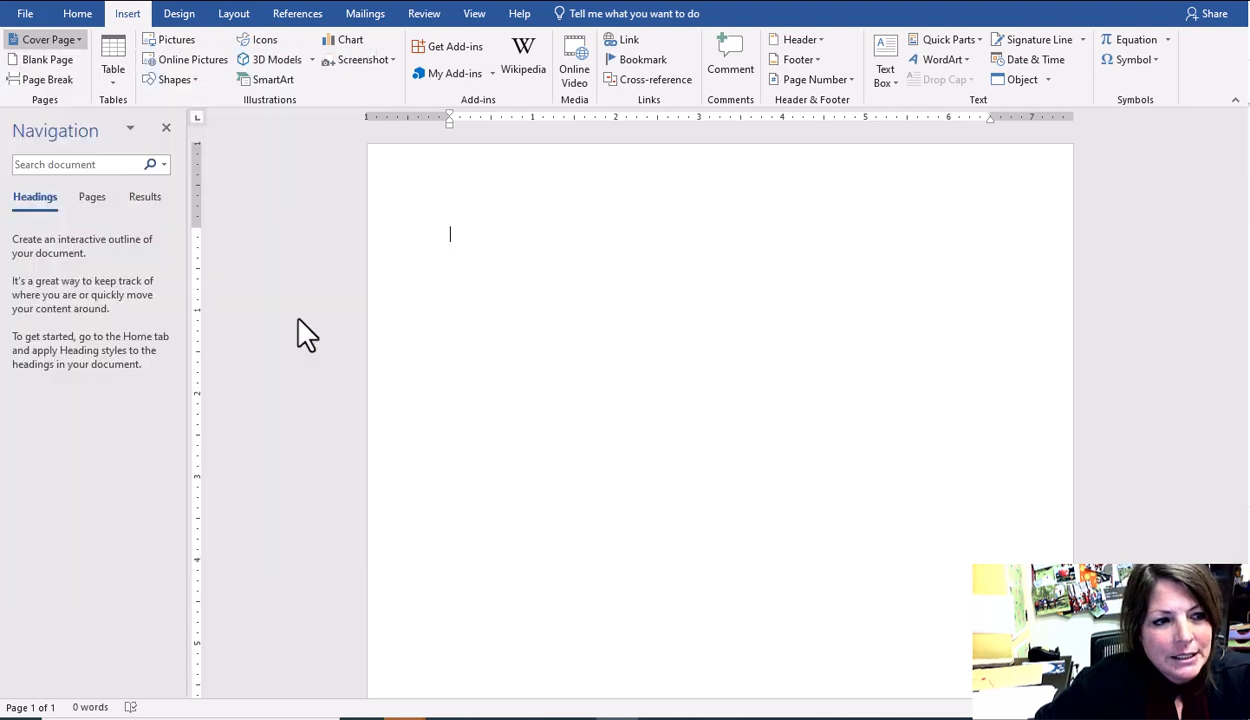
# Fill in the cover page's document title as "How To Log Into Blackboard"
pyautogui.scroll(-3, 687, 277)
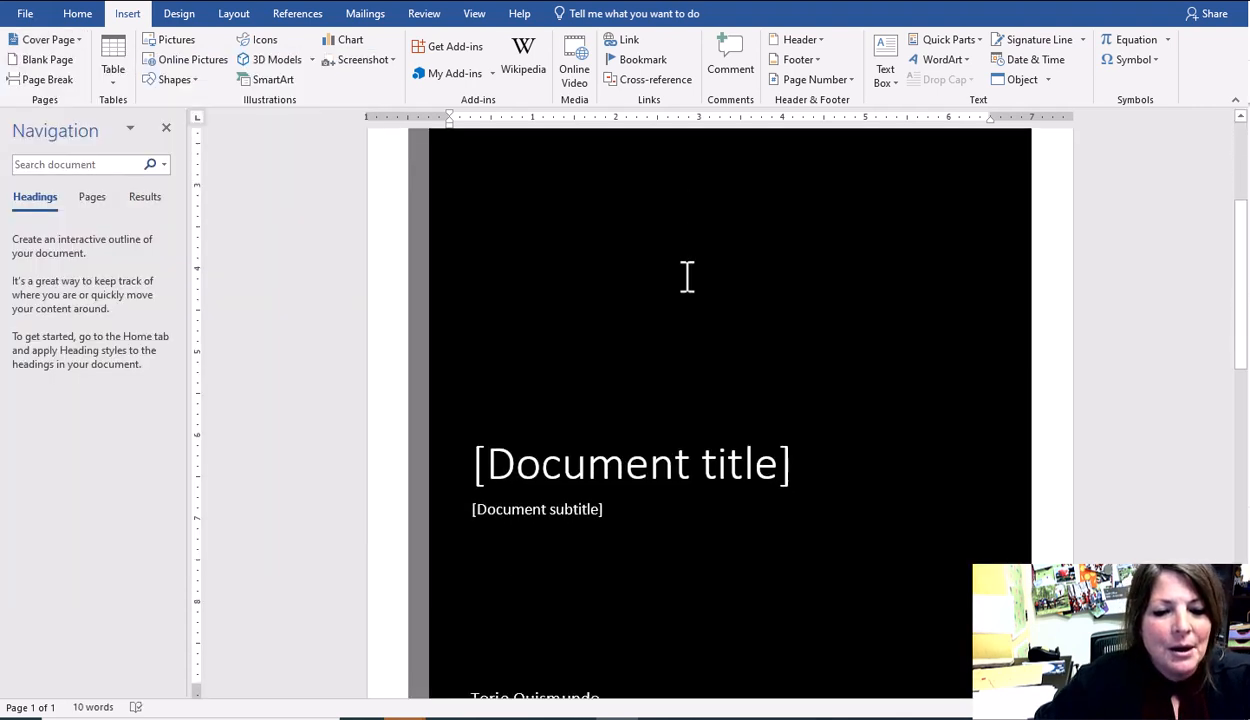
pyautogui.click(683, 438)
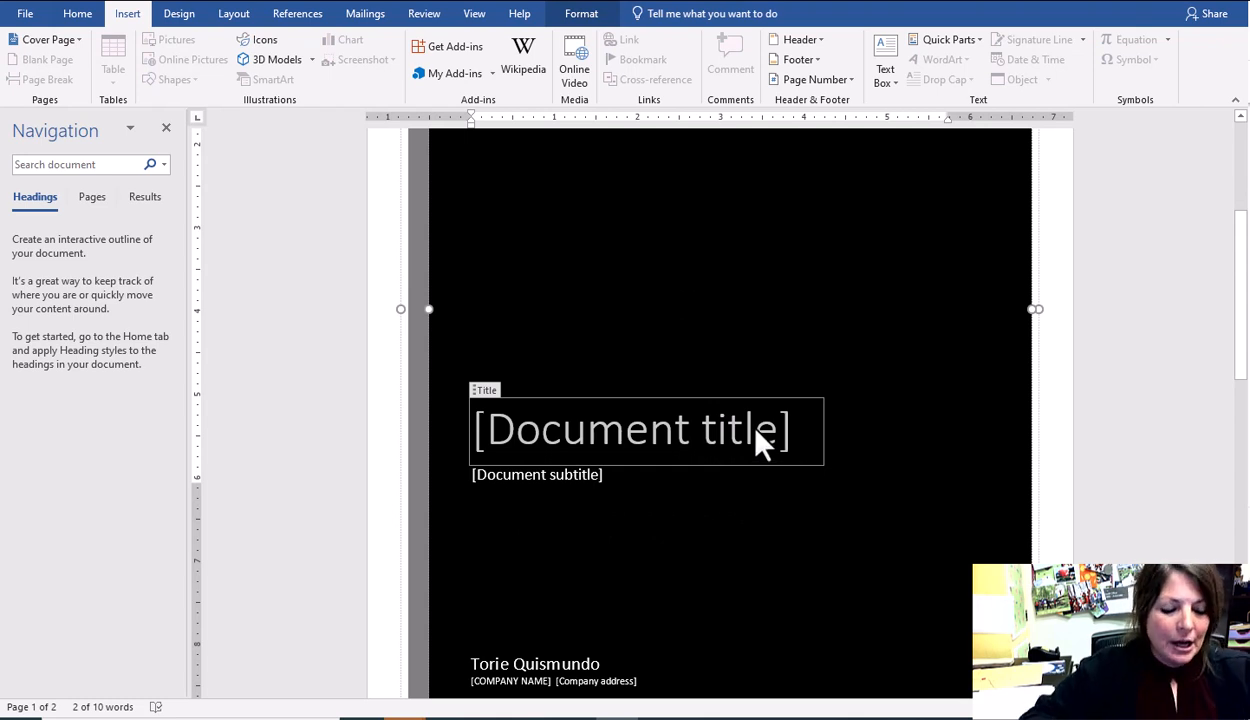
pyautogui.write('How to Lo')
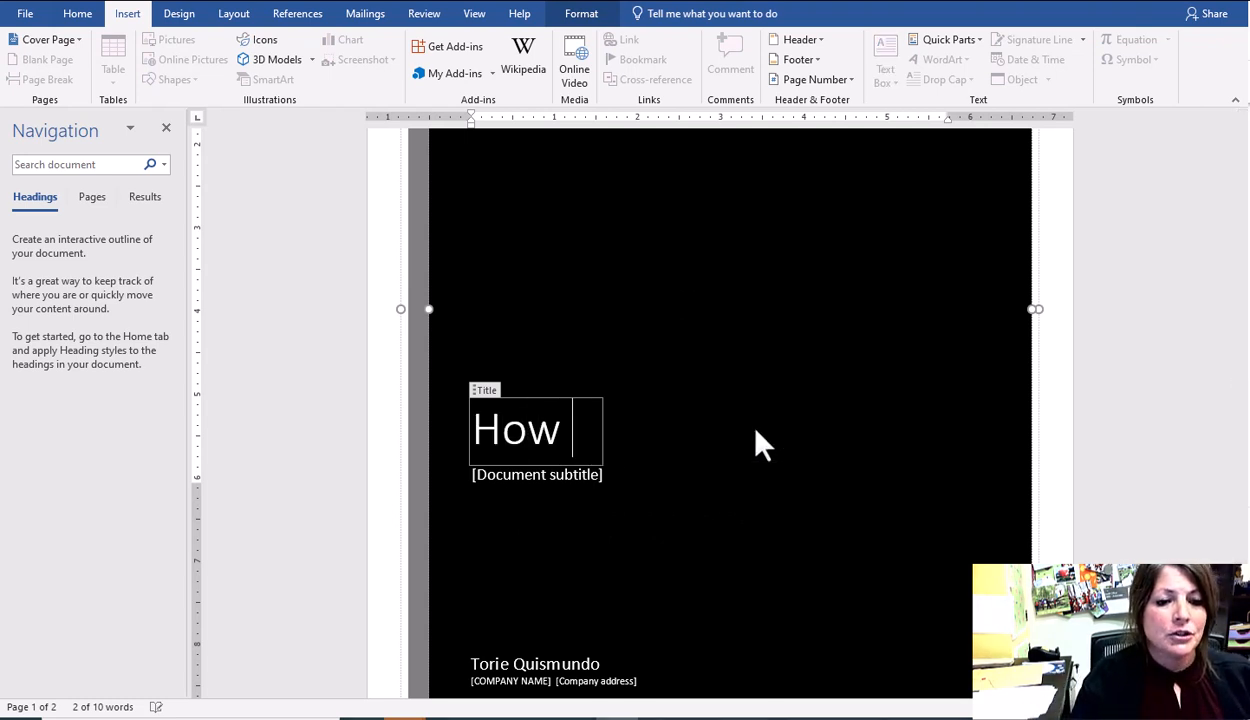
pyautogui.press('BackSpace')
pyautogui.press('BackSpace')
pyautogui.press('BackSpace')
pyautogui.press('BackSpace')
pyautogui.press('BackSpace')
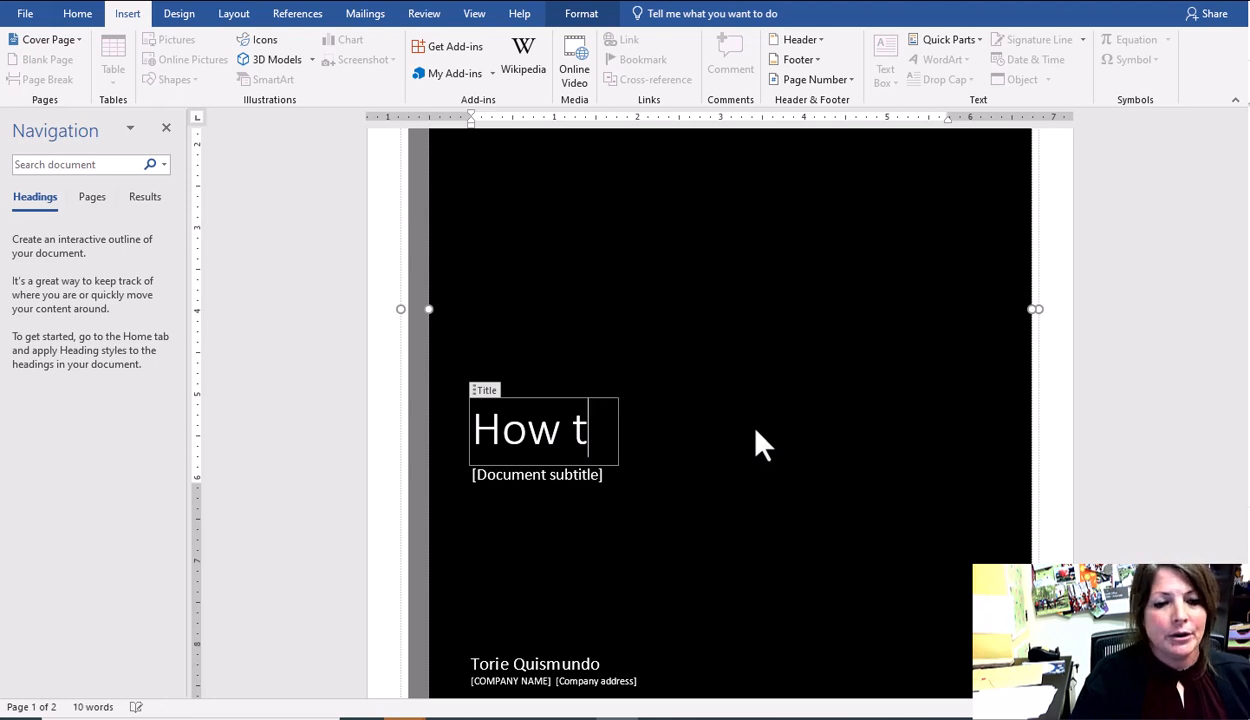
pyautogui.write('To L')
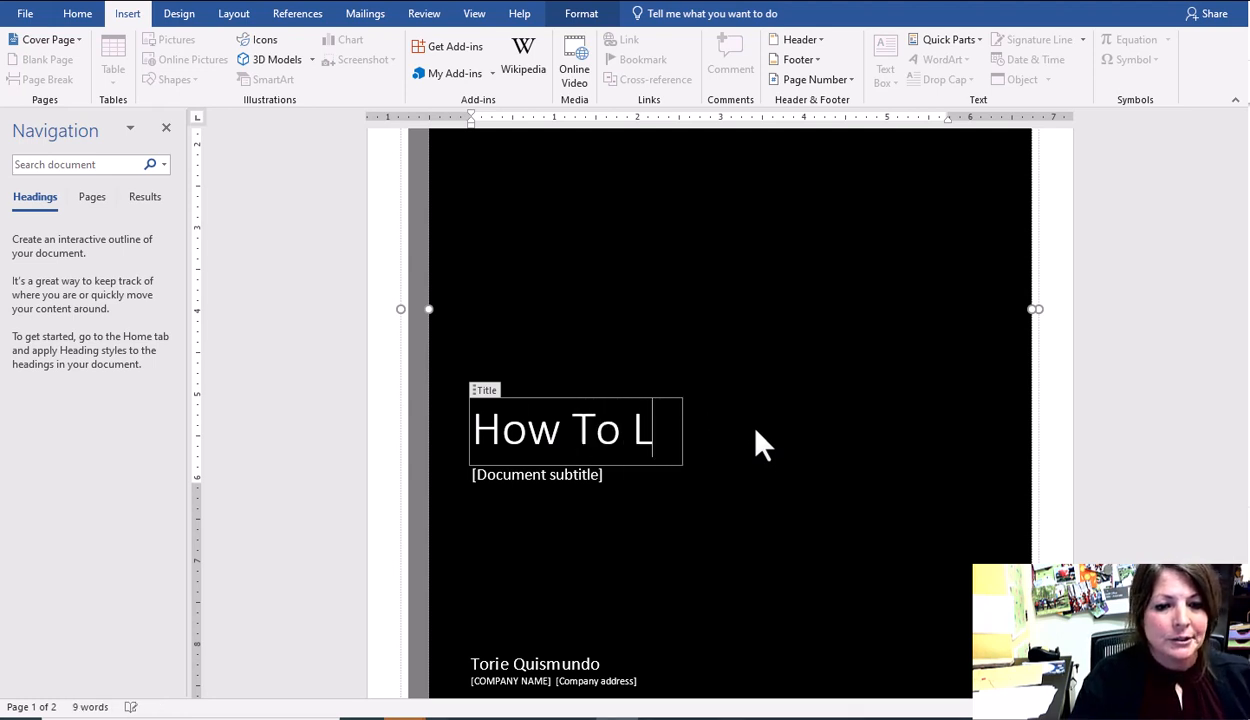
pyautogui.write('og Into Blackboard')
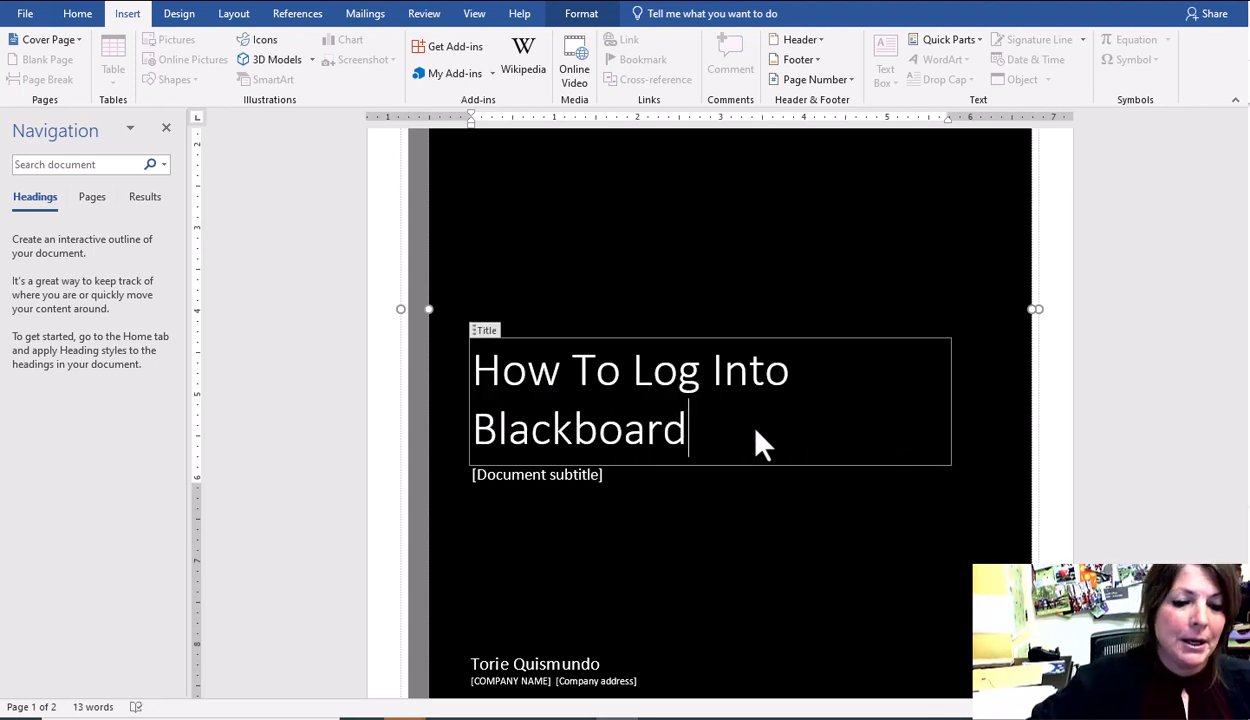
# Fill in the cover page's document subtitle as "2023 Spring"
pyautogui.click(589, 477)
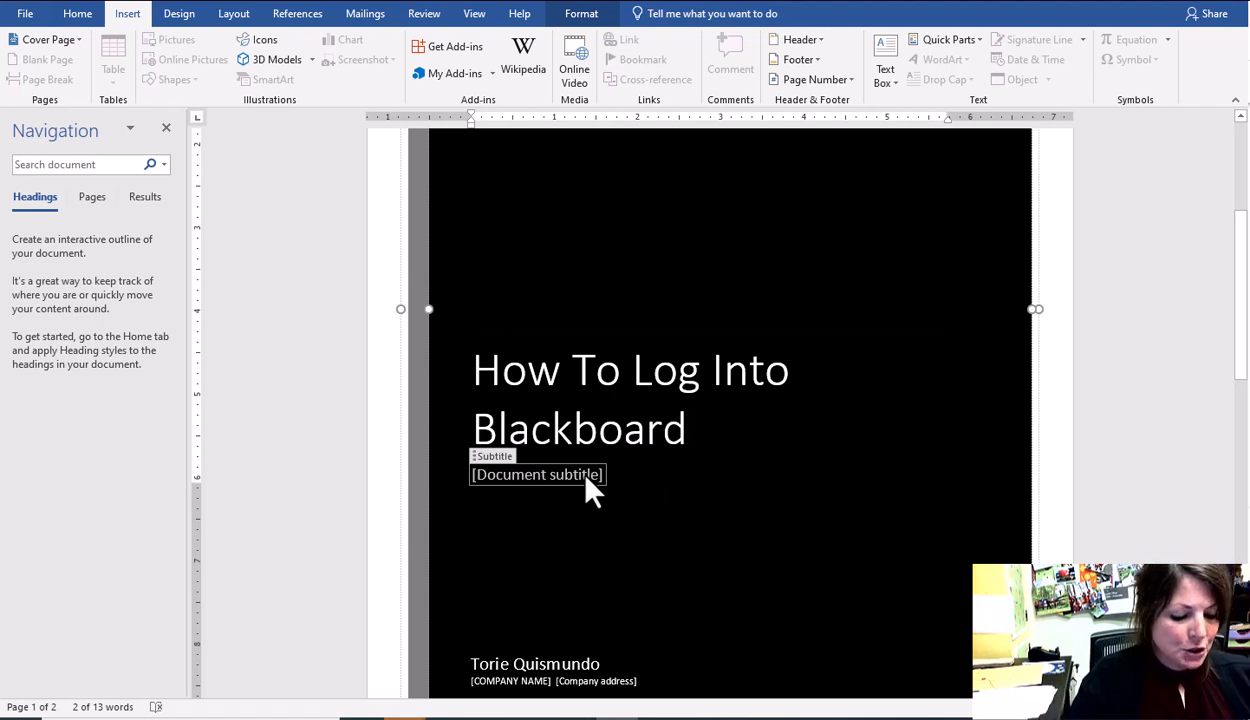
pyautogui.write('2020')
pyautogui.press('BackSpace')
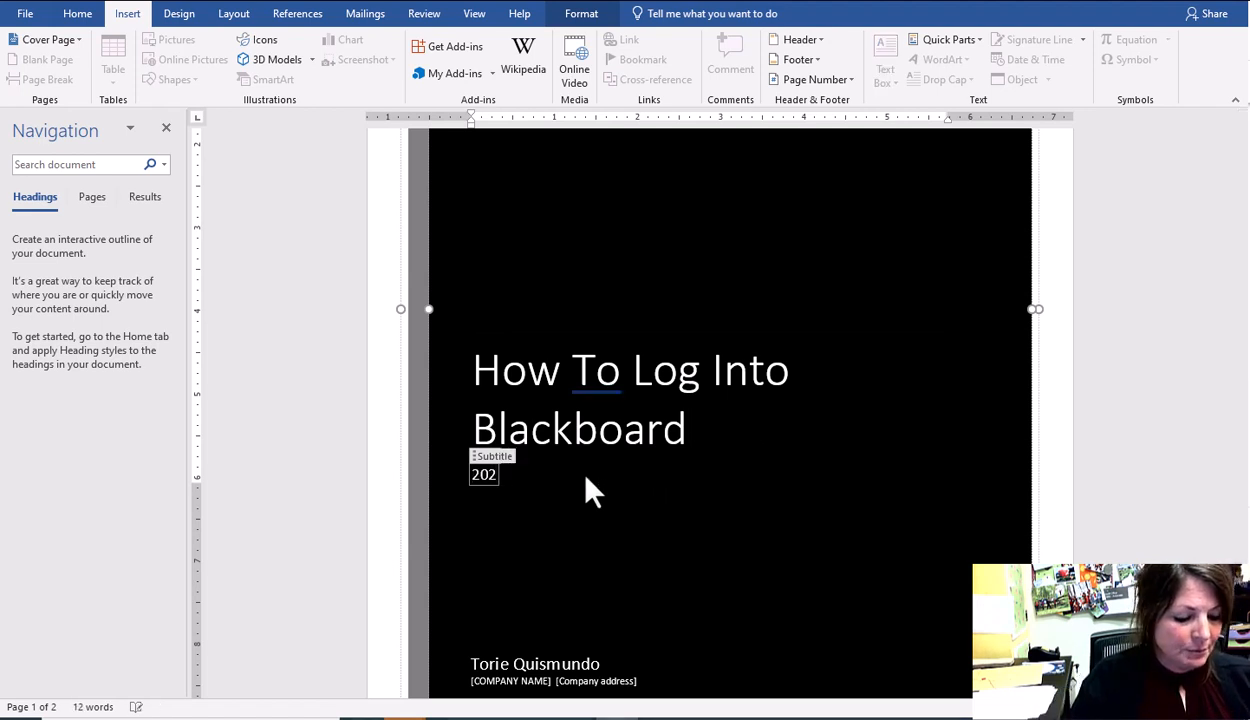
pyautogui.write('3 Spring')
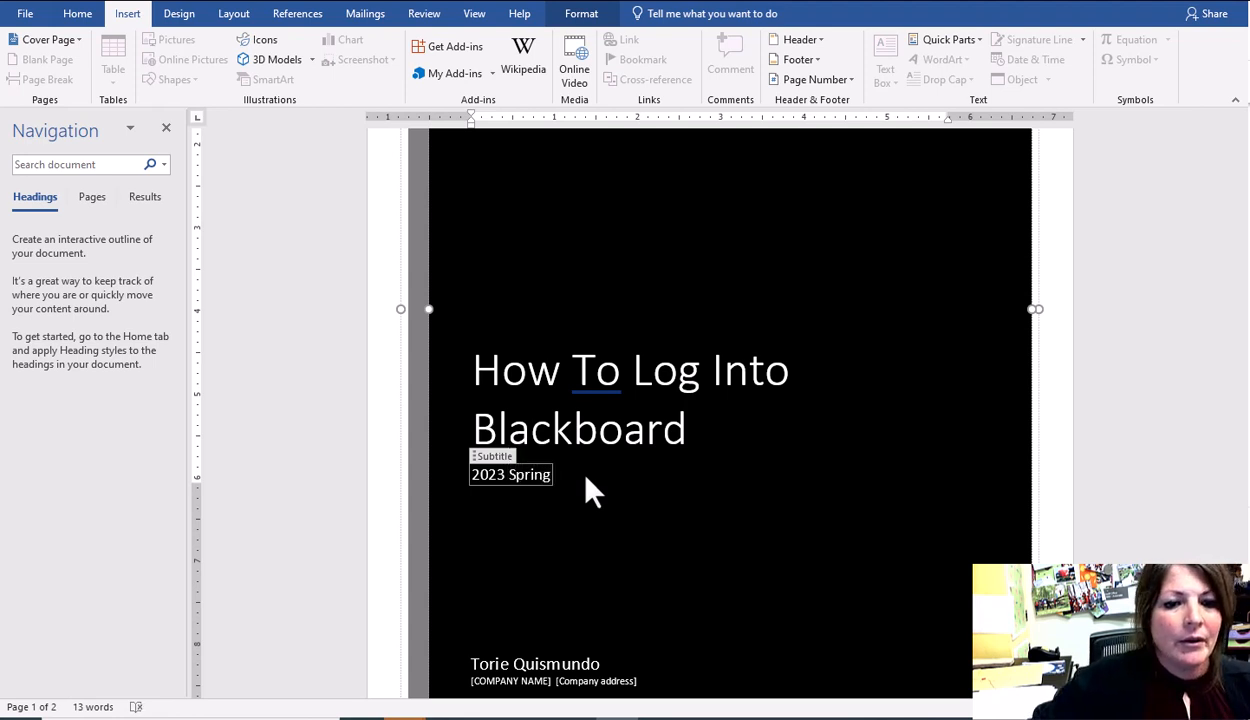
# Correct the flagged word "To" in the cover title to the suggested lowercase "to"
pyautogui.scroll(-1, 893, 488)
pyautogui.click(598, 340)
pyautogui.rightClick(598, 340)
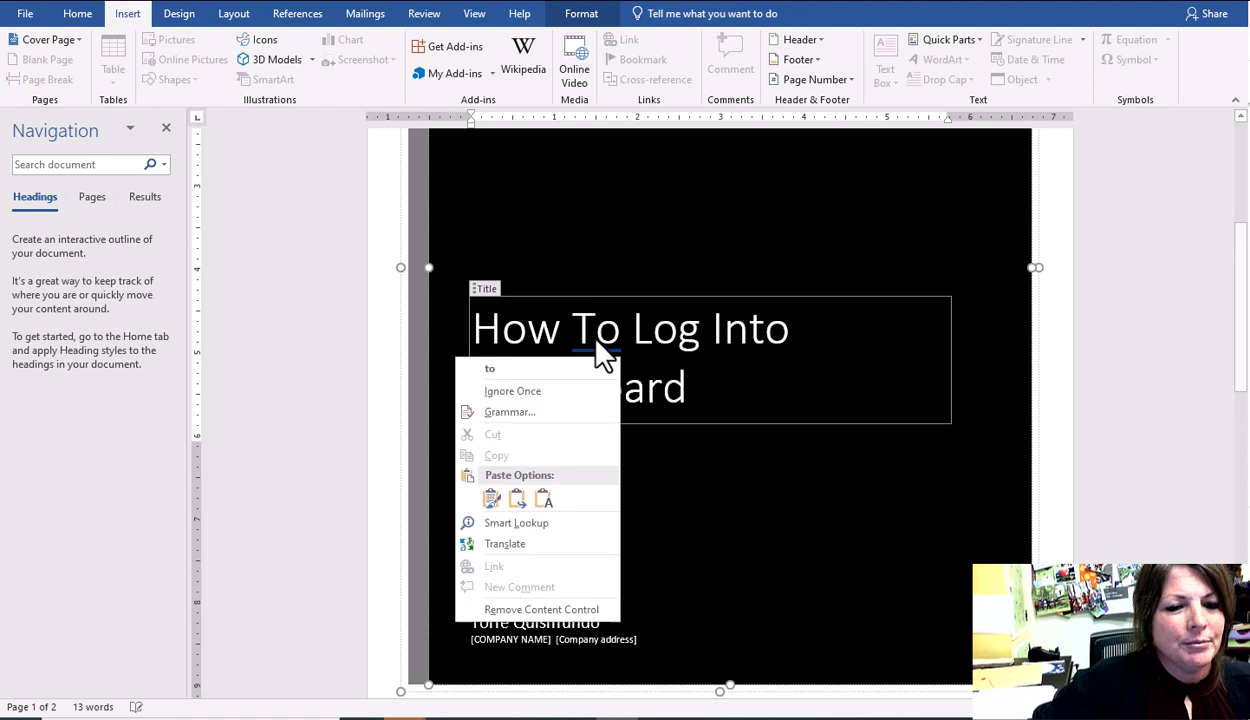
pyautogui.click(560, 370)
# Fill in the company name placeholder at the foot of the cover page with "DME 260 CLASS PROJECT"
pyautogui.scroll(-1, 888, 490)
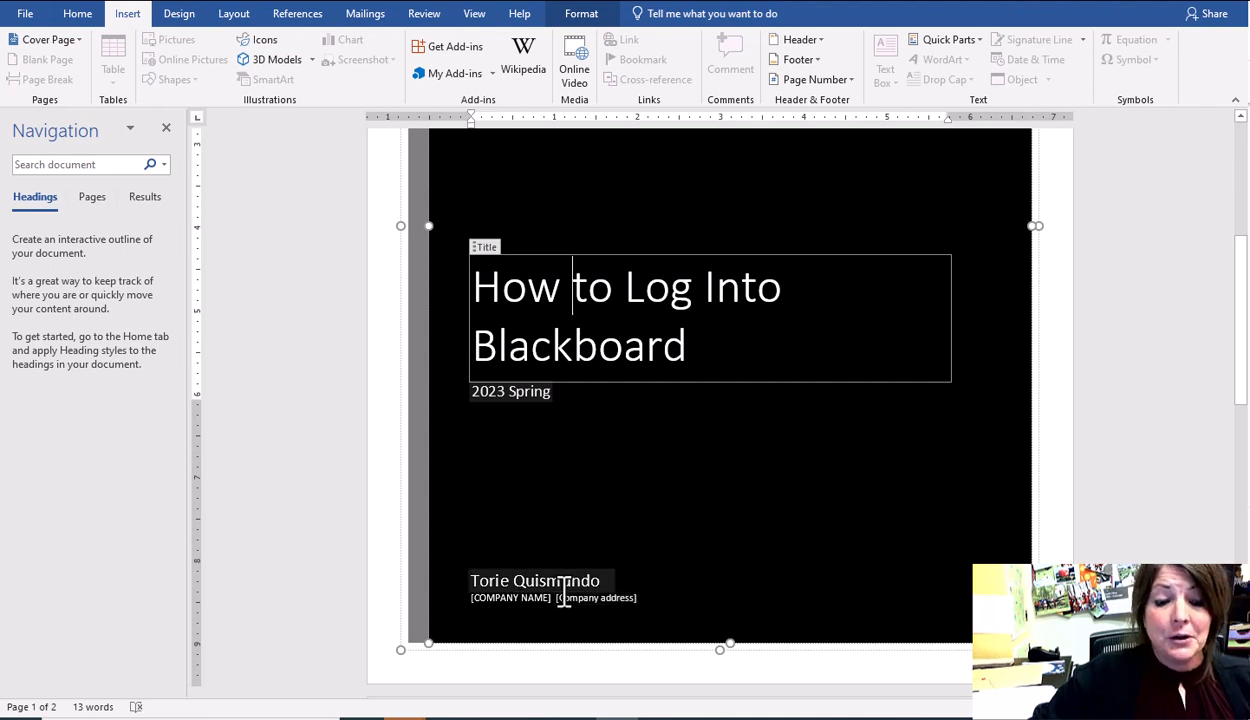
pyautogui.click(509, 600)
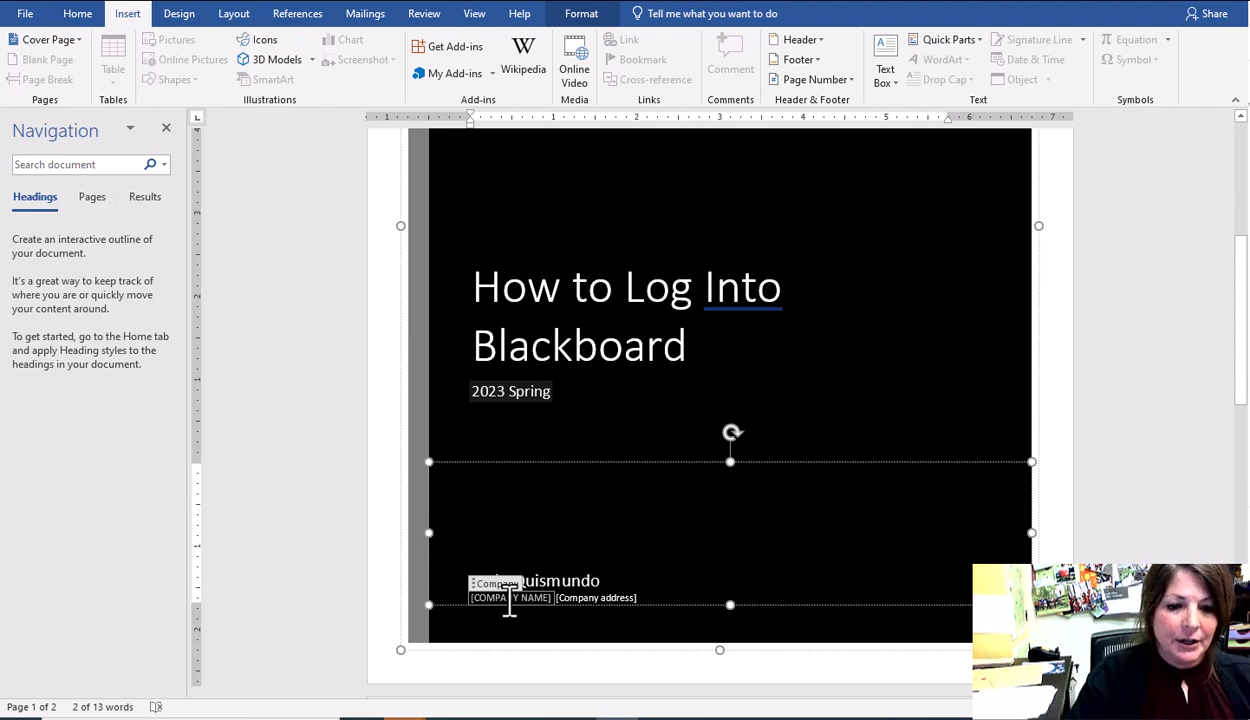
pyautogui.write('DME')
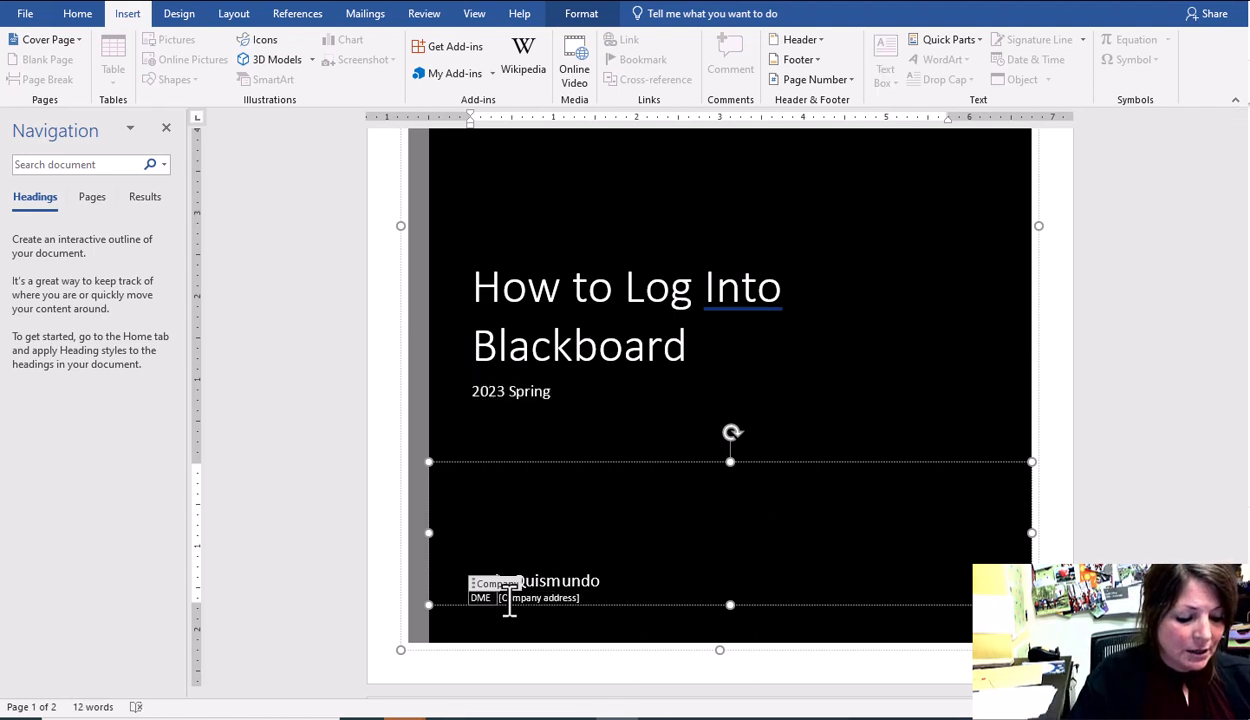
pyautogui.write(' 260')
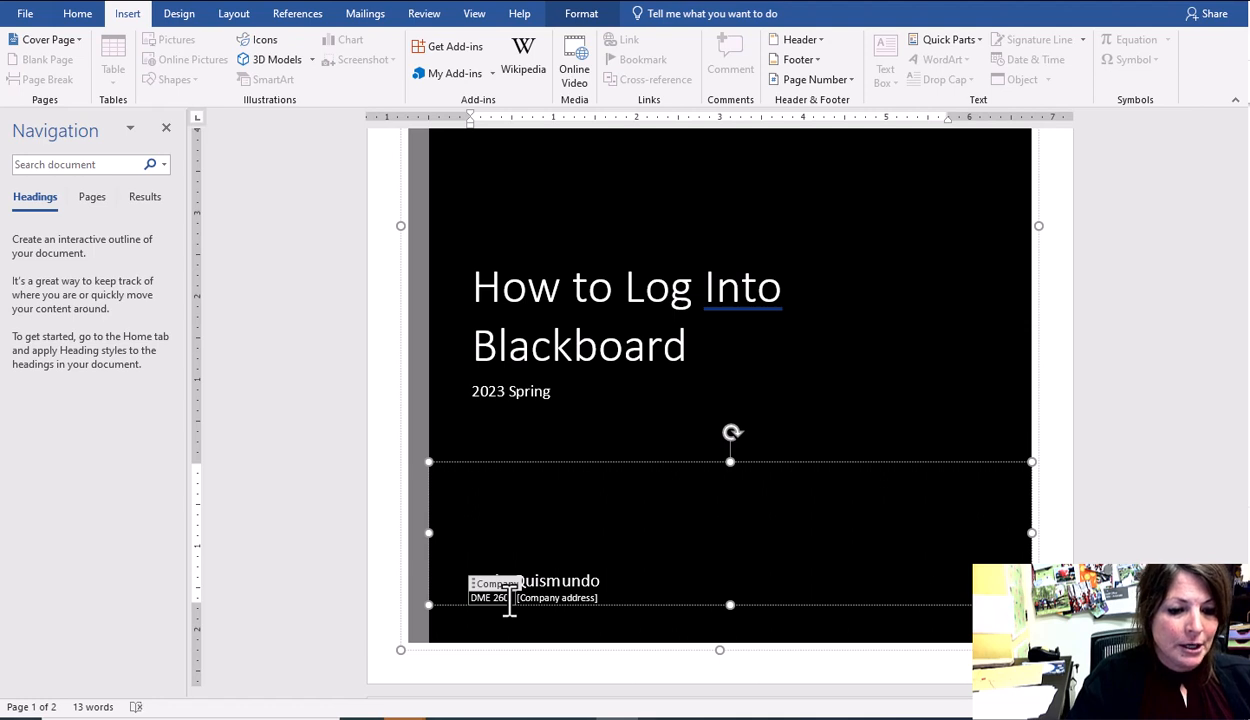
pyautogui.write(' CL')
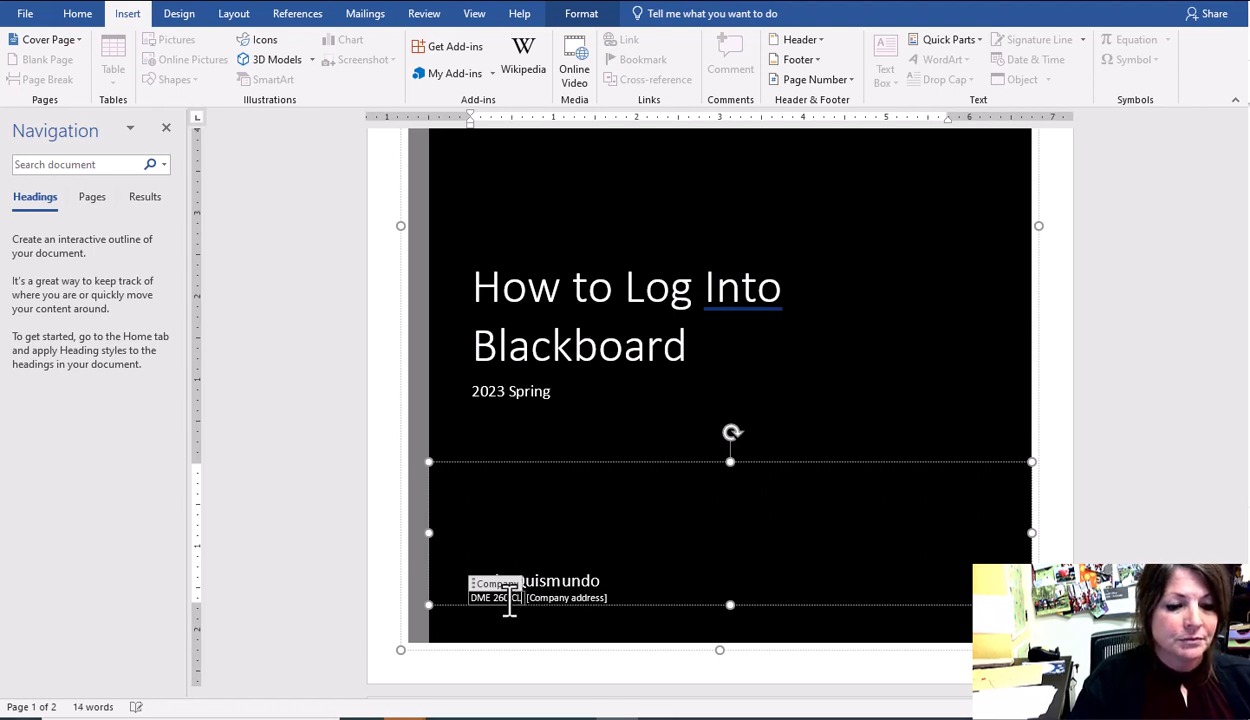
pyautogui.write('ASS PRO')
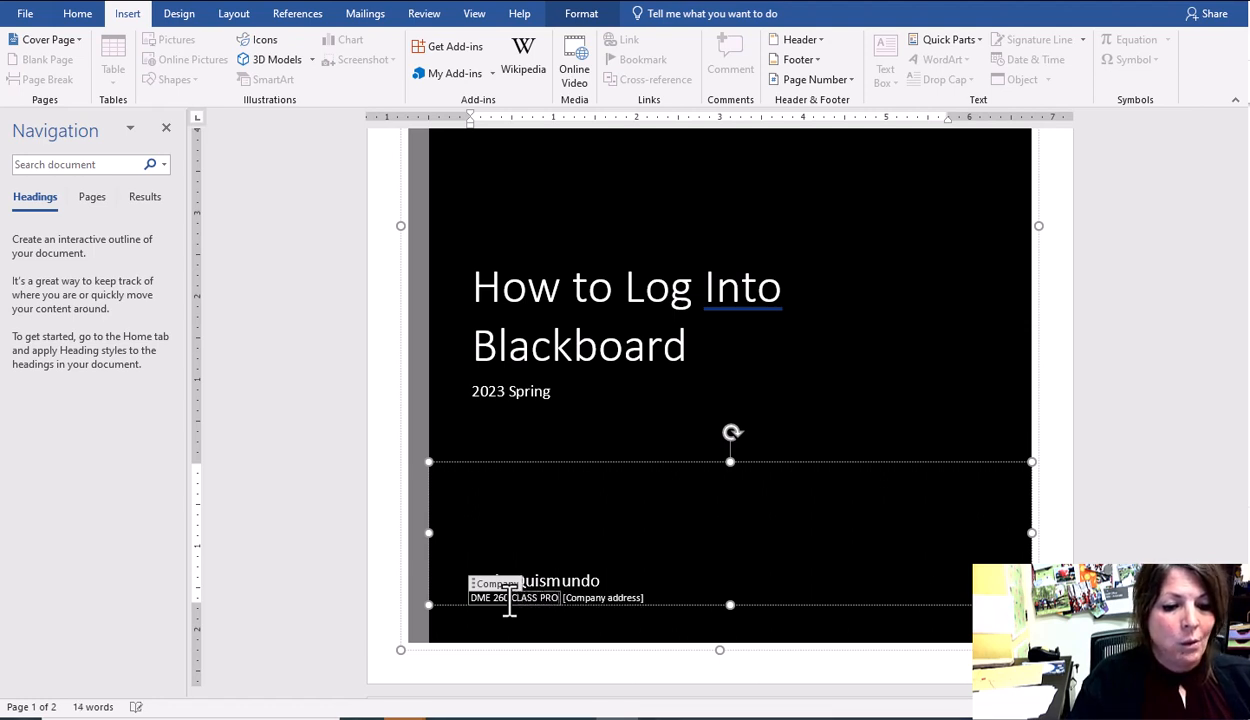
pyautogui.write('JECT')
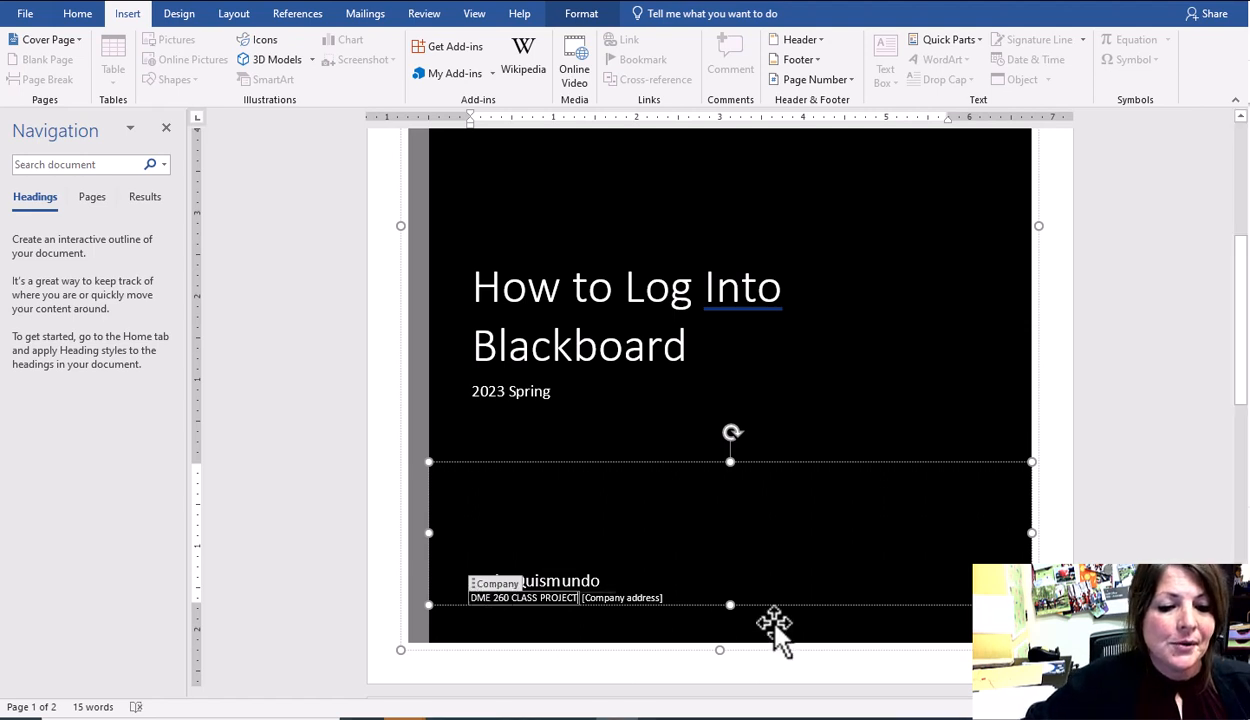
# Clear the company address placeholder beside the class project text on the cover page
pyautogui.click(661, 598)
pyautogui.write('F')
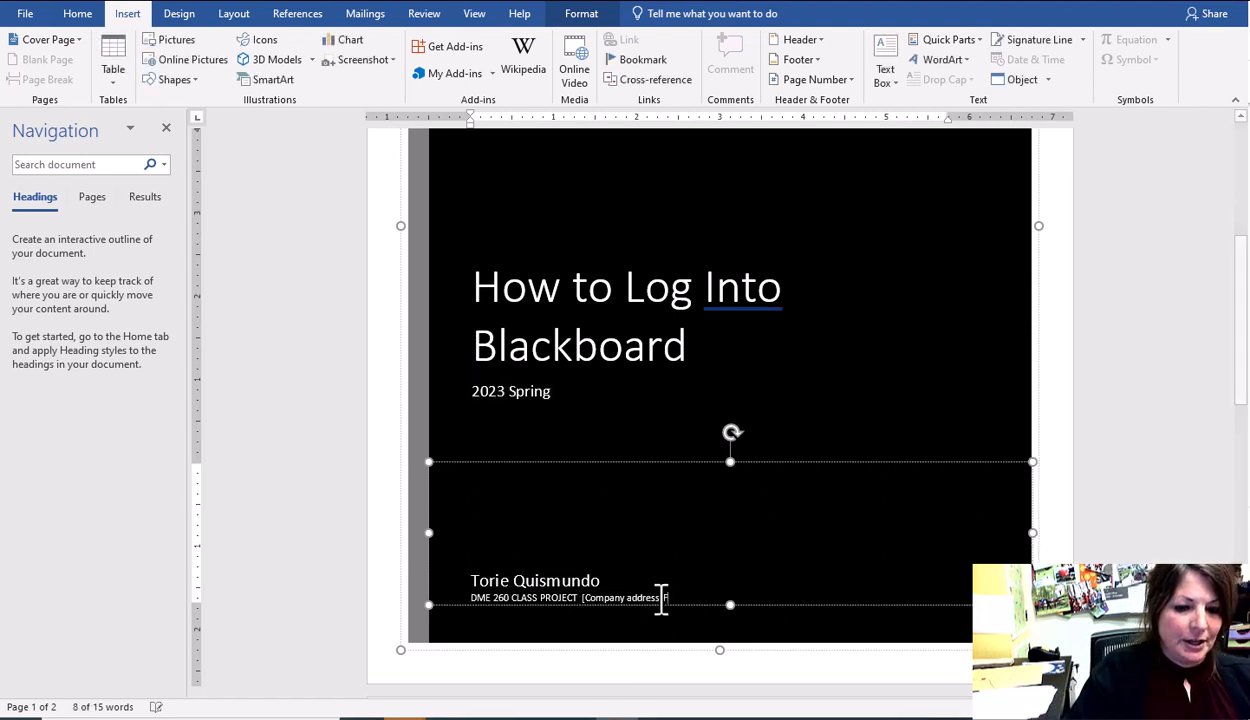
pyautogui.write('a')
pyautogui.press('BackSpace')
pyautogui.press('BackSpace')
pyautogui.press('BackSpace')
pyautogui.press('BackSpace')
pyautogui.press('BackSpace')
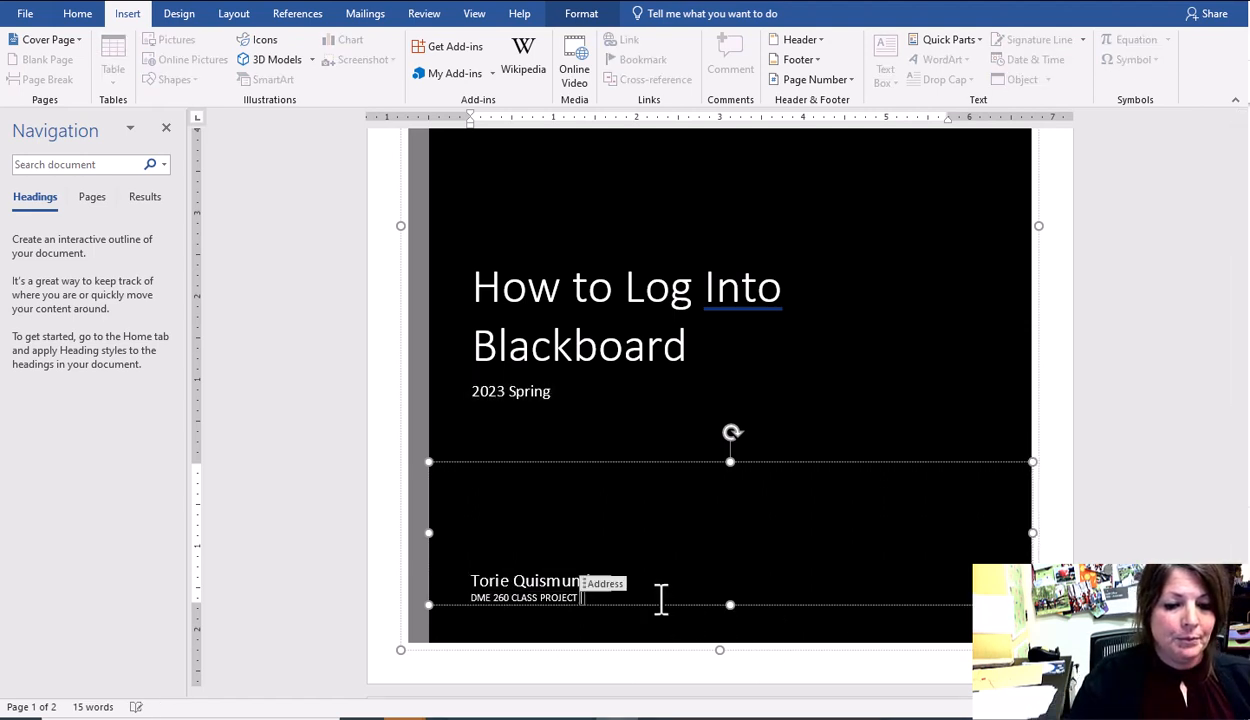
pyautogui.click(602, 586)
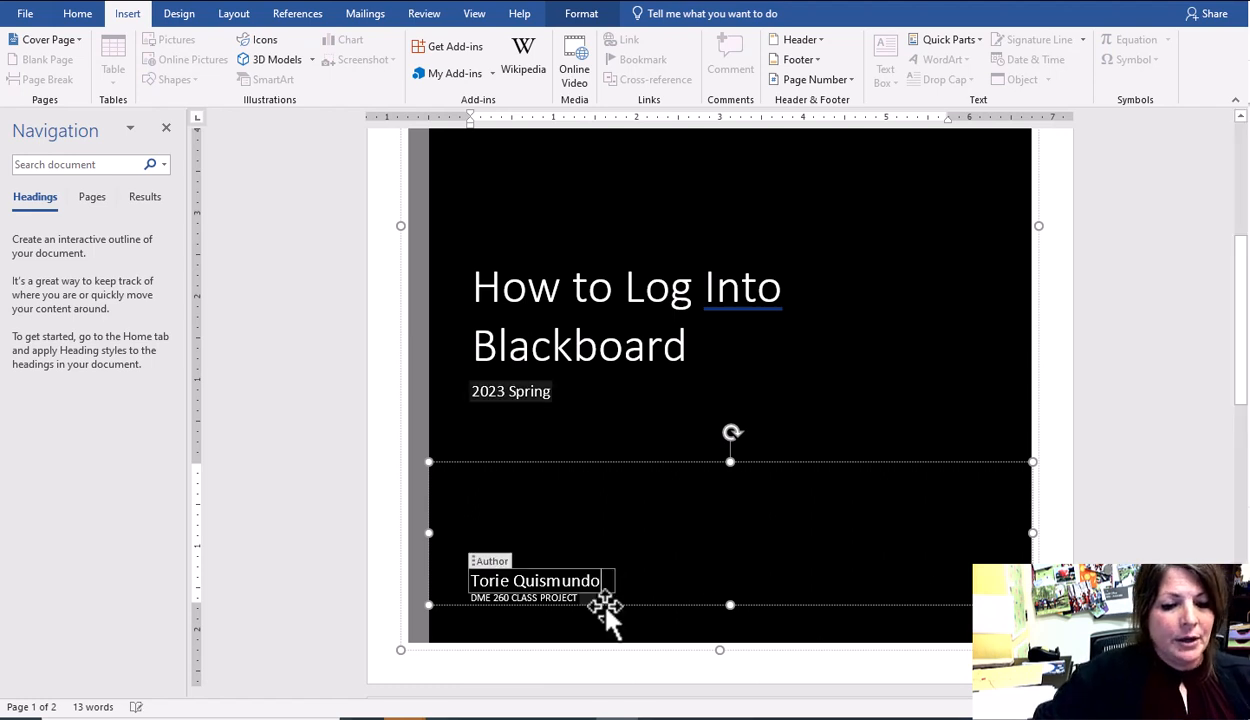
# Enter "Blackboard" as the first line of the empty page after the cover
pyautogui.scroll(5, 1030, 548)
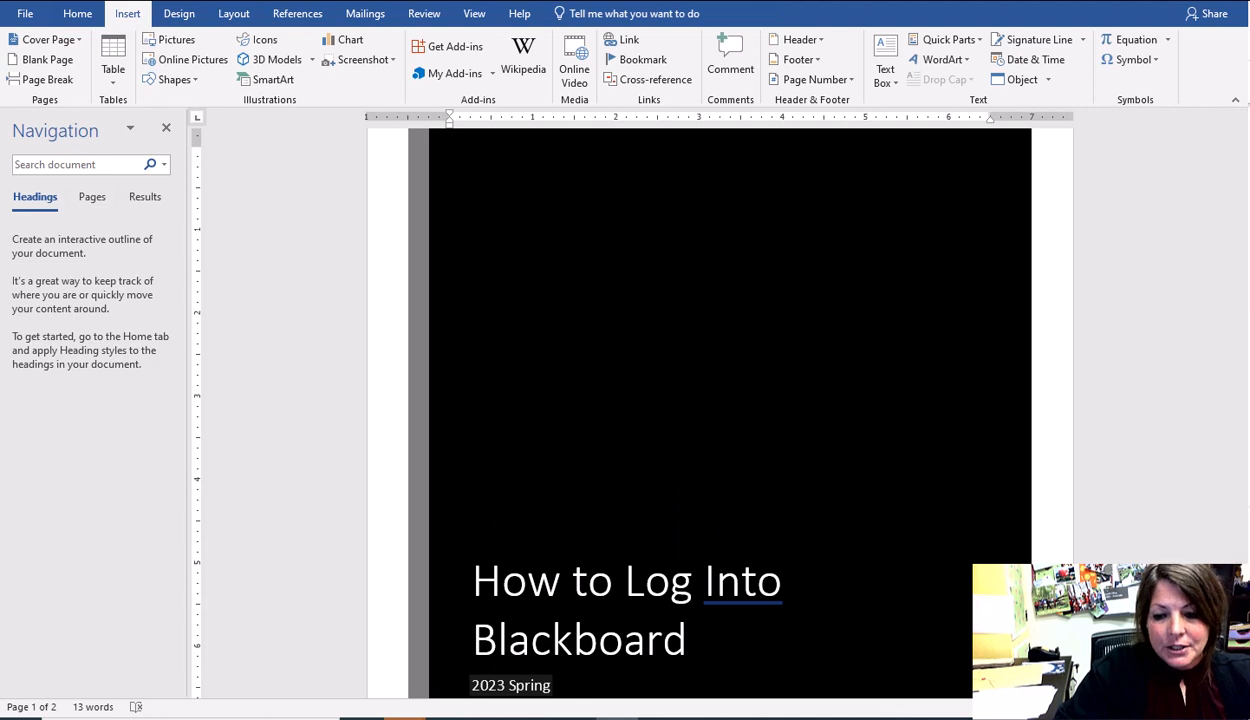
pyautogui.scroll(-4, 616, 152)
pyautogui.scroll(-3, 488, 229)
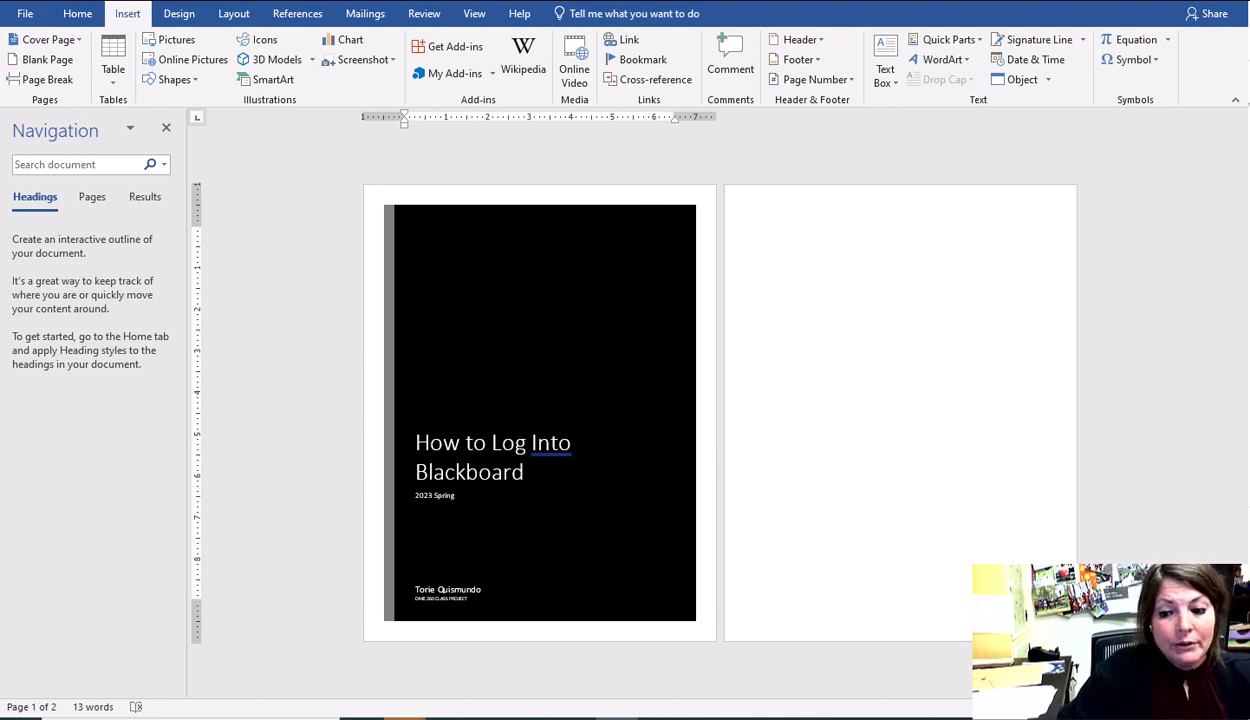
pyautogui.moveTo(1122, 707); pyautogui.dragTo(1128, 707)
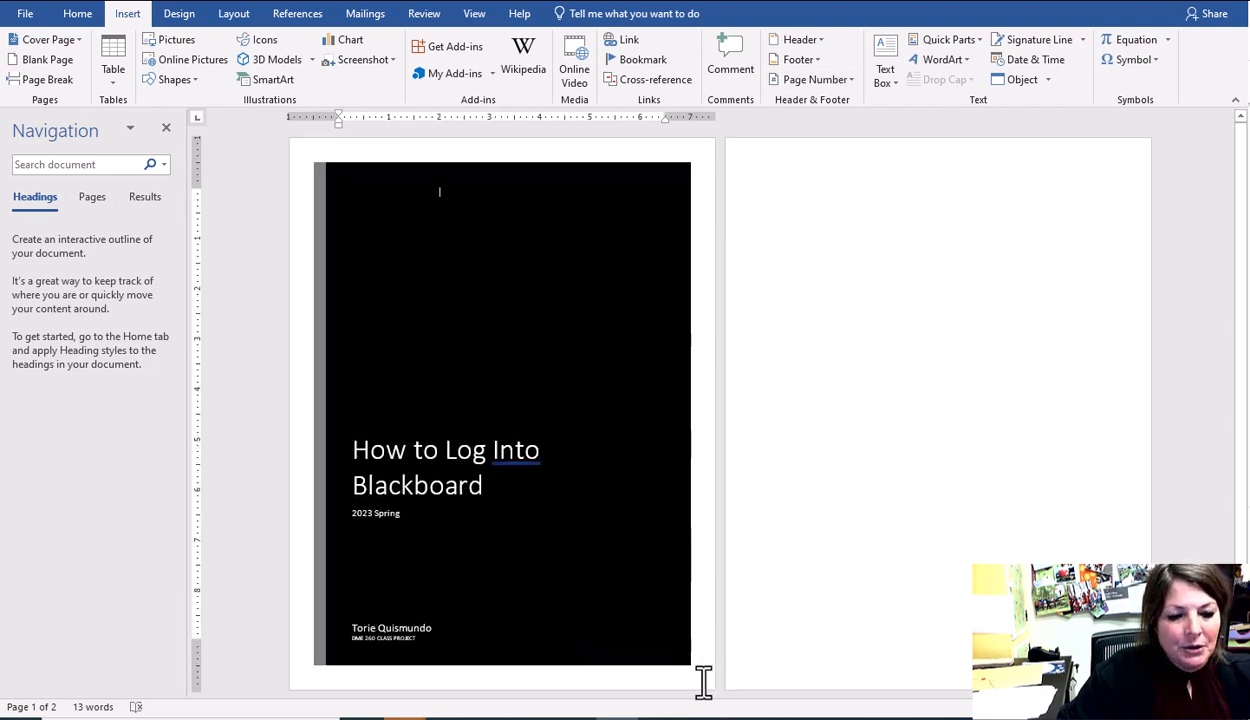
pyautogui.click(828, 180)
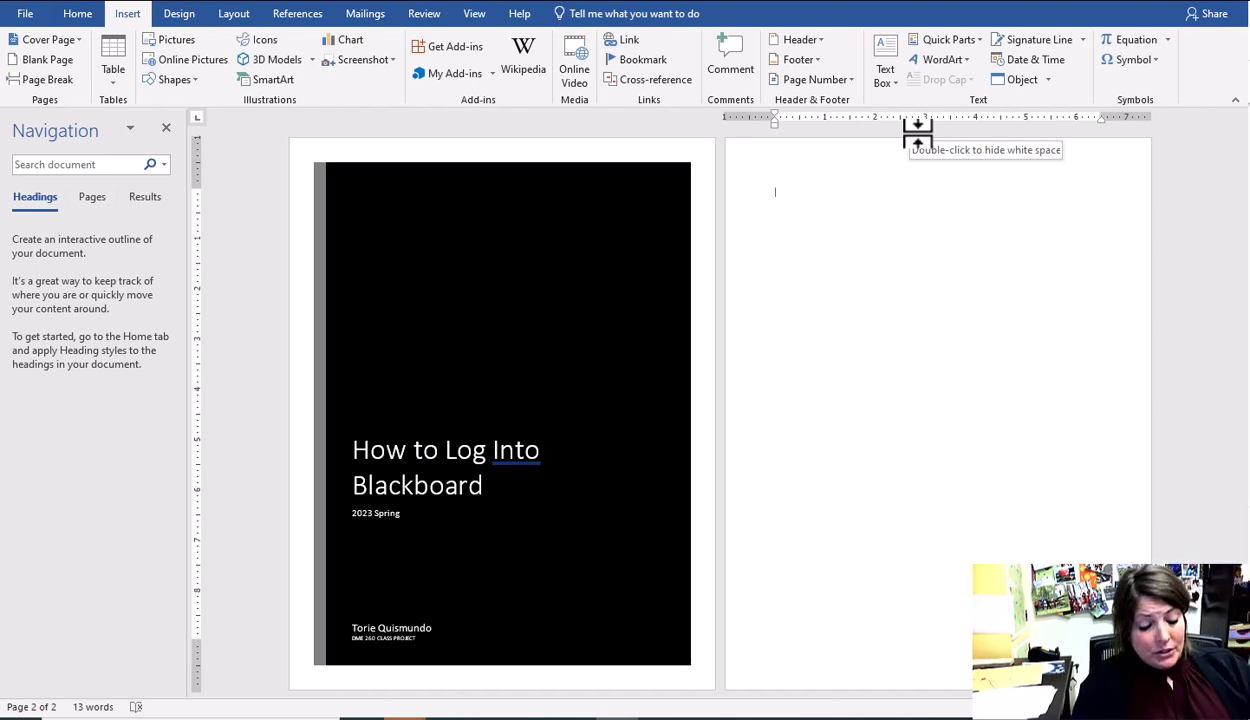
pyautogui.write('Bla')
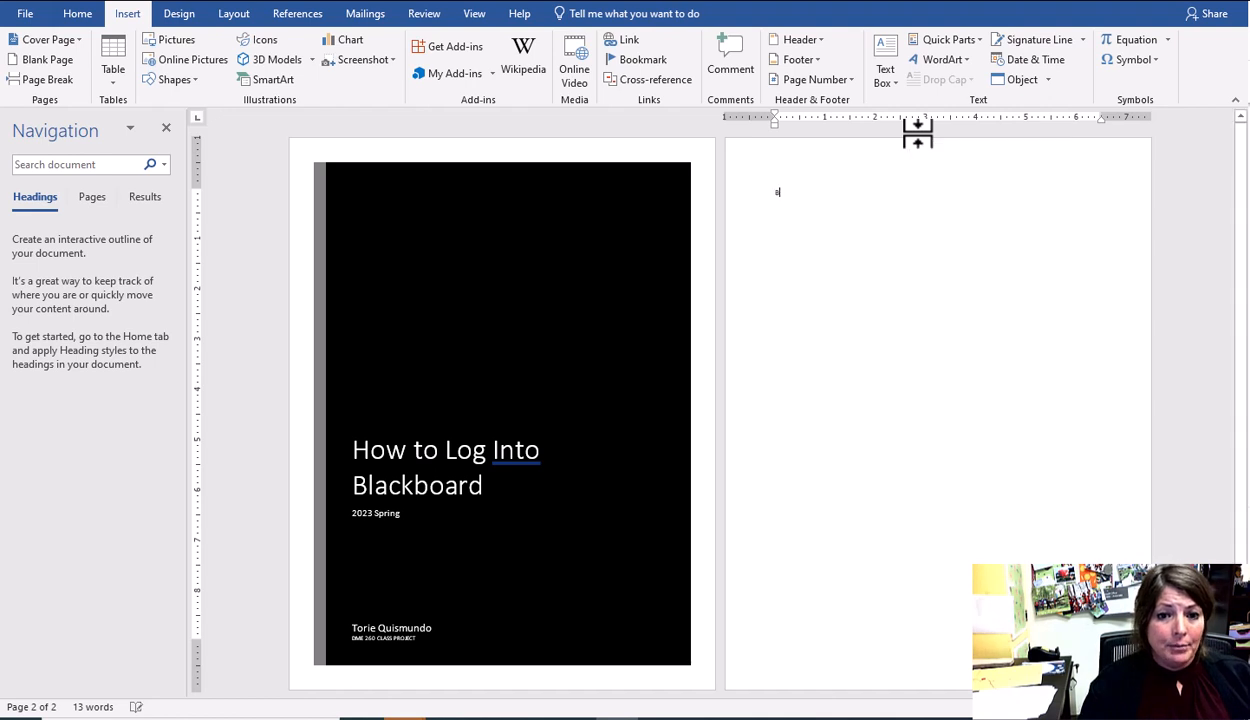
pyautogui.press('BackSpace')
pyautogui.press('BackSpace')
pyautogui.press('BackSpace')
pyautogui.write('Black')
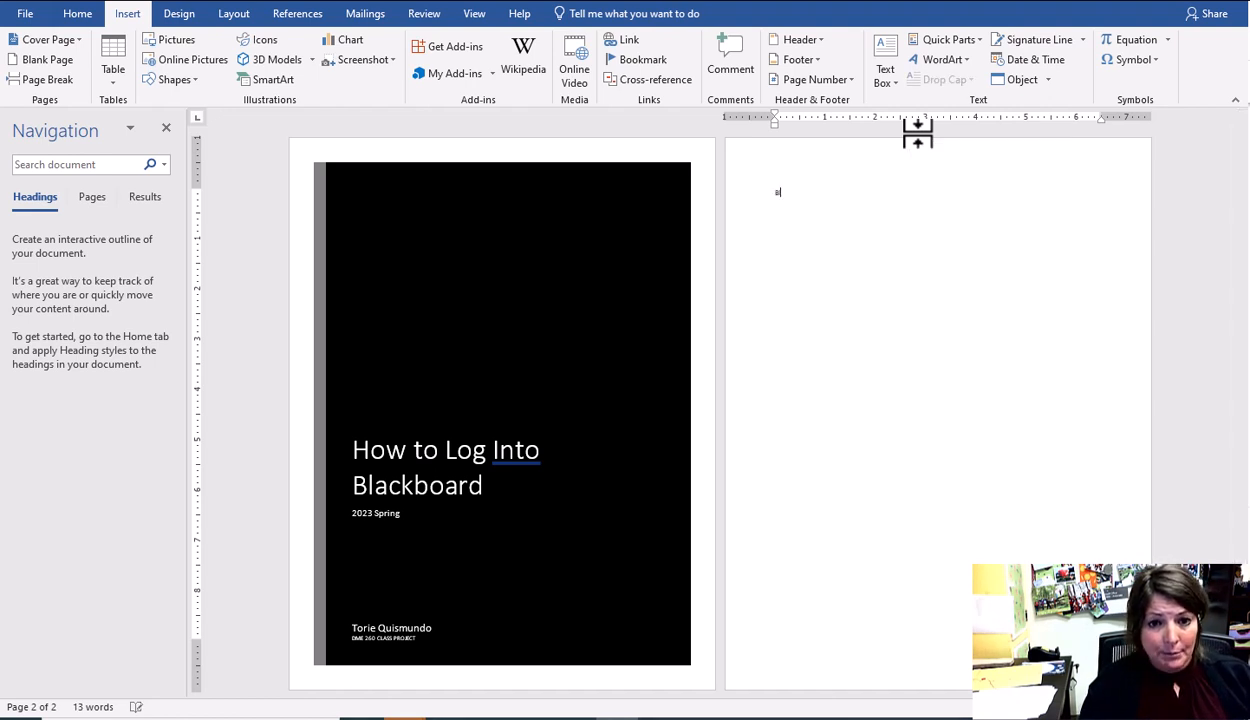
pyautogui.write('board')
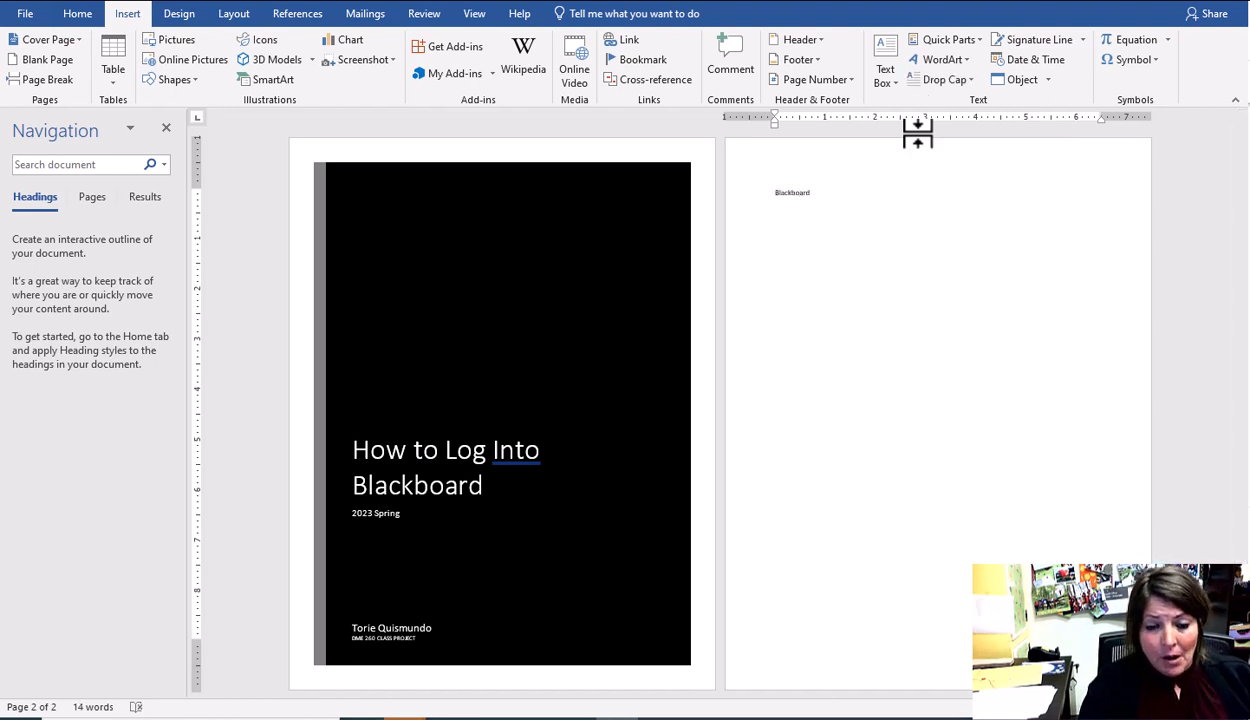
# Add a paragraph beginning "Blackboard is the LMS" and continuing with random filler characters below the "Blackboard" line, leaving a blank line after it
pyautogui.write('Black')
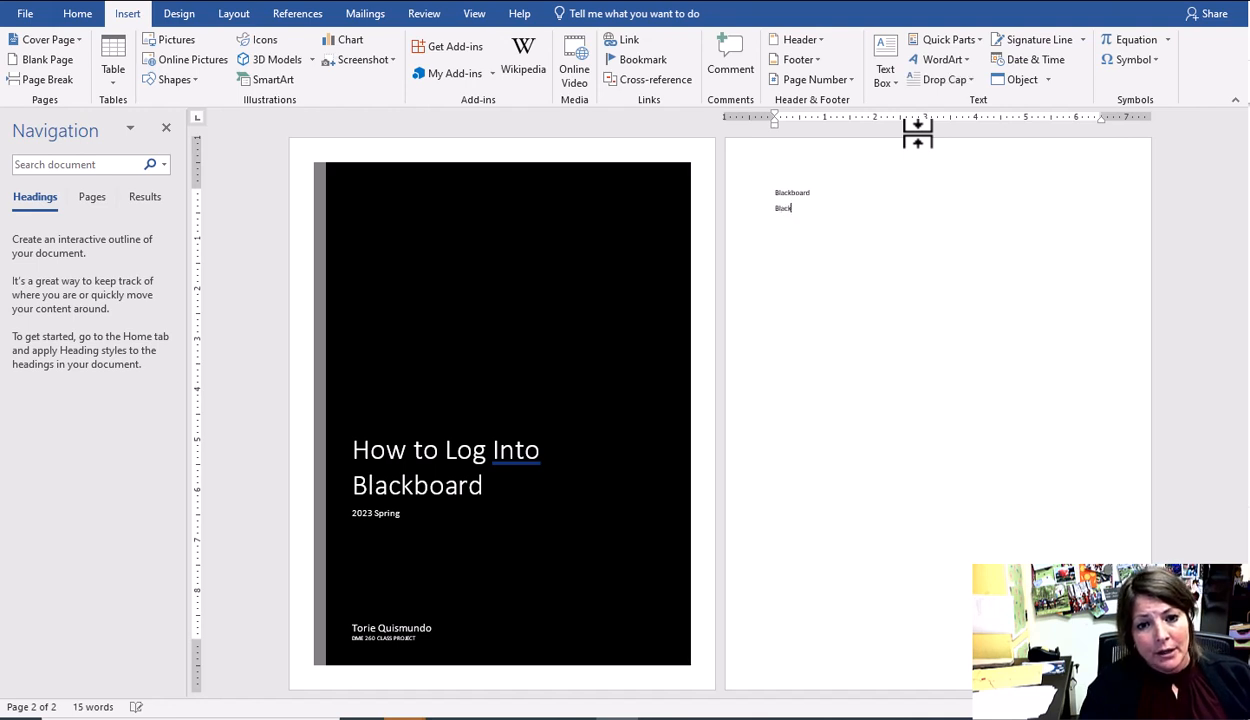
pyautogui.write('board isthe ')
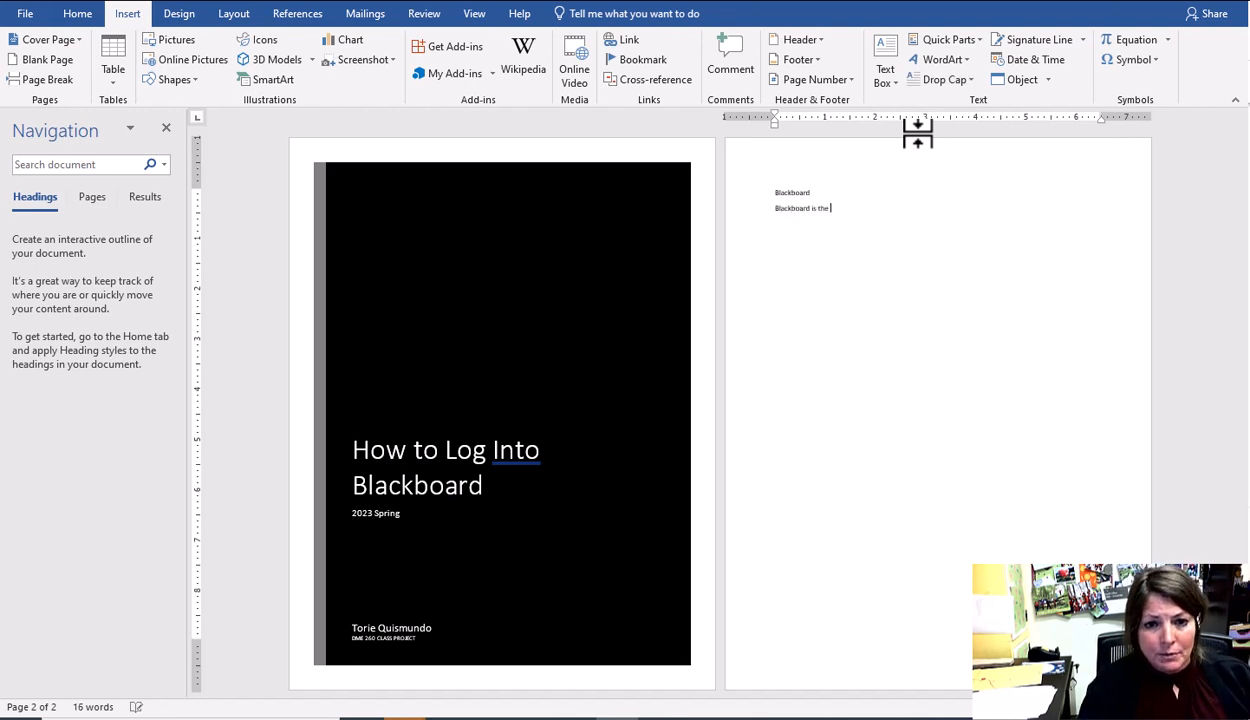
pyautogui.write('LMSjdfdge')
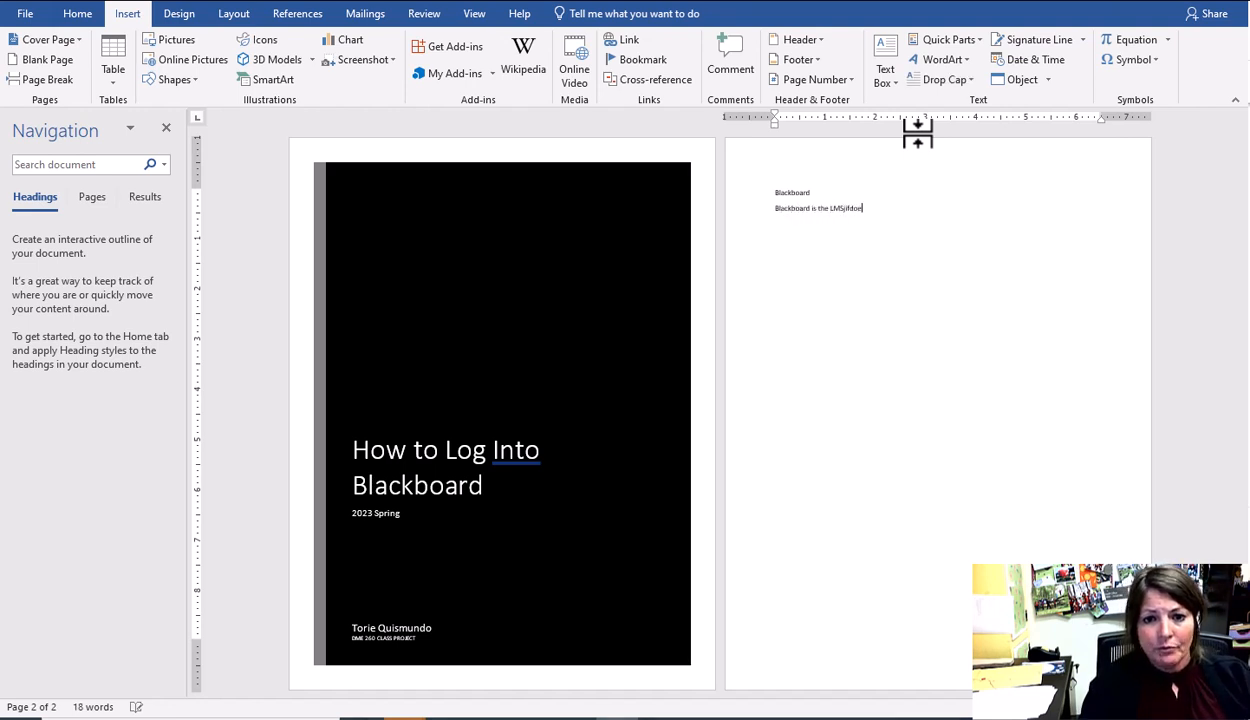
pyautogui.write(' jutc984p ctp943 ut98430 [t94ut043mcptoi54p 7uc08 [4wu8i5 p4c c8ut')
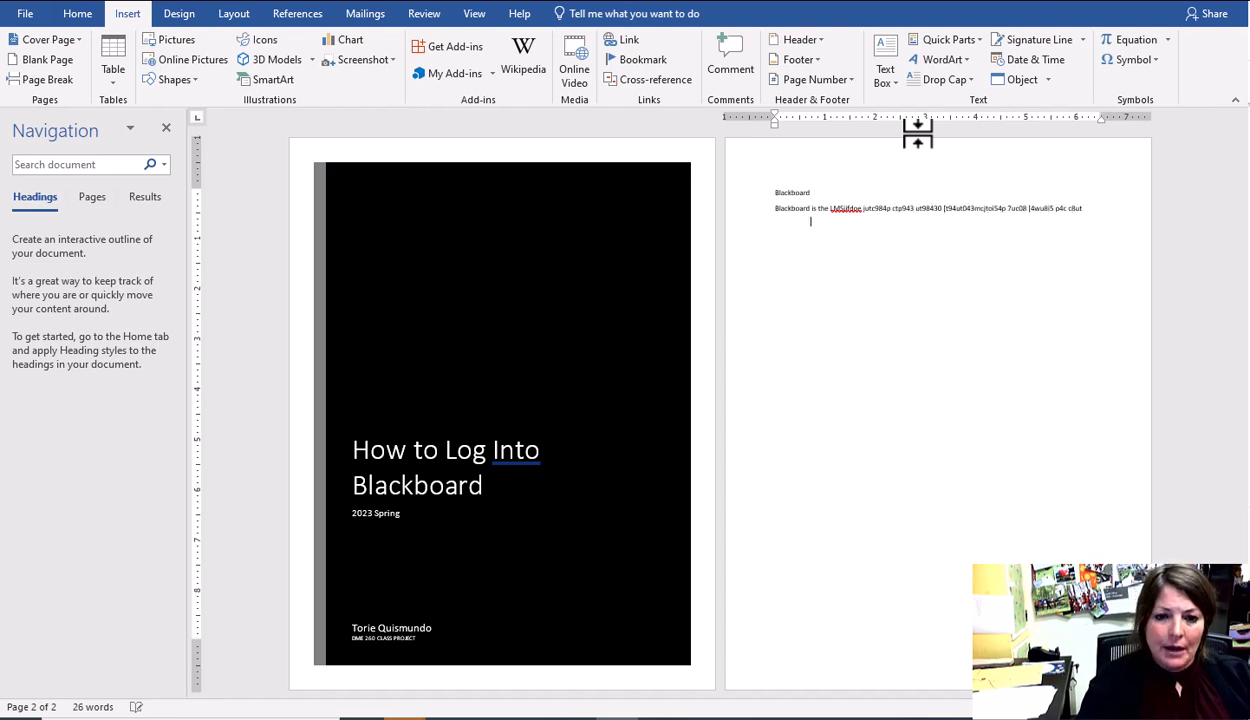
pyautogui.press('BackSpace')
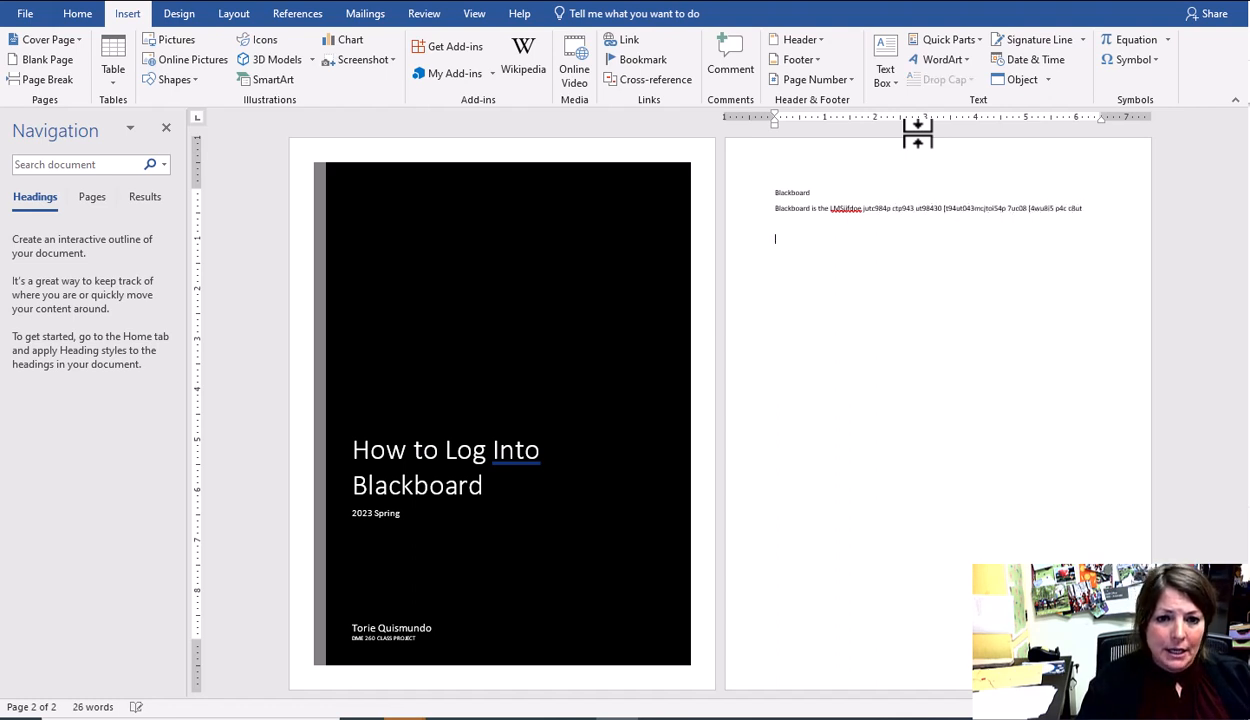
# Add the section title line "Log On To Blackboard" below the first filler paragraph
pyautogui.write('Log On')
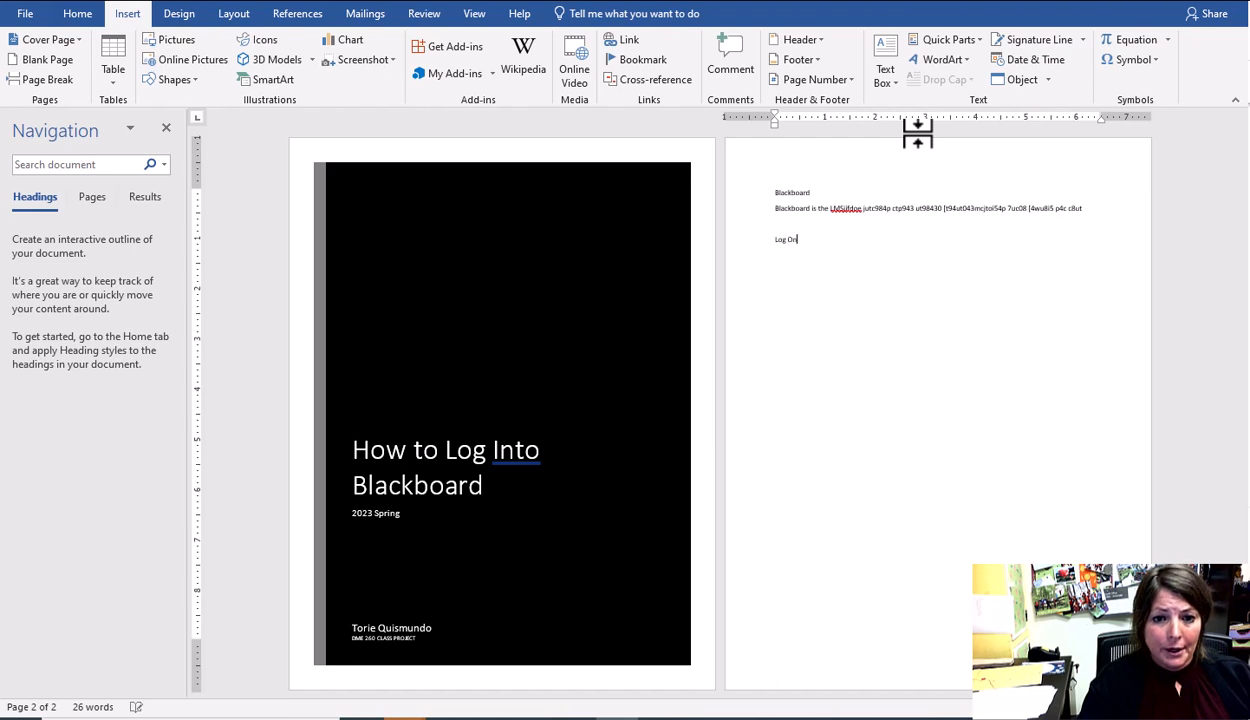
pyautogui.write(' To Blackboard')
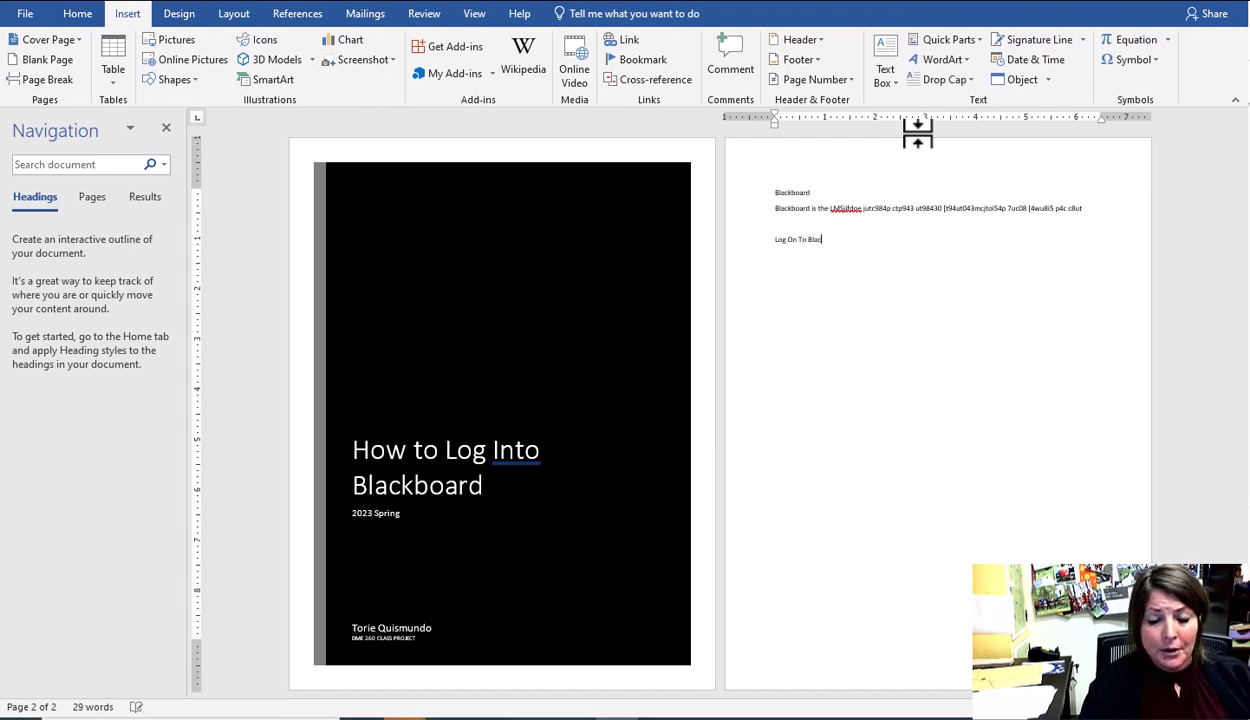
pyautogui.press('Return')
# Write a three-line filler paragraph beginning "Tor log on to" under "Log On To Blackboard", ending with a fresh unindented line
pyautogui.write('Tor ')
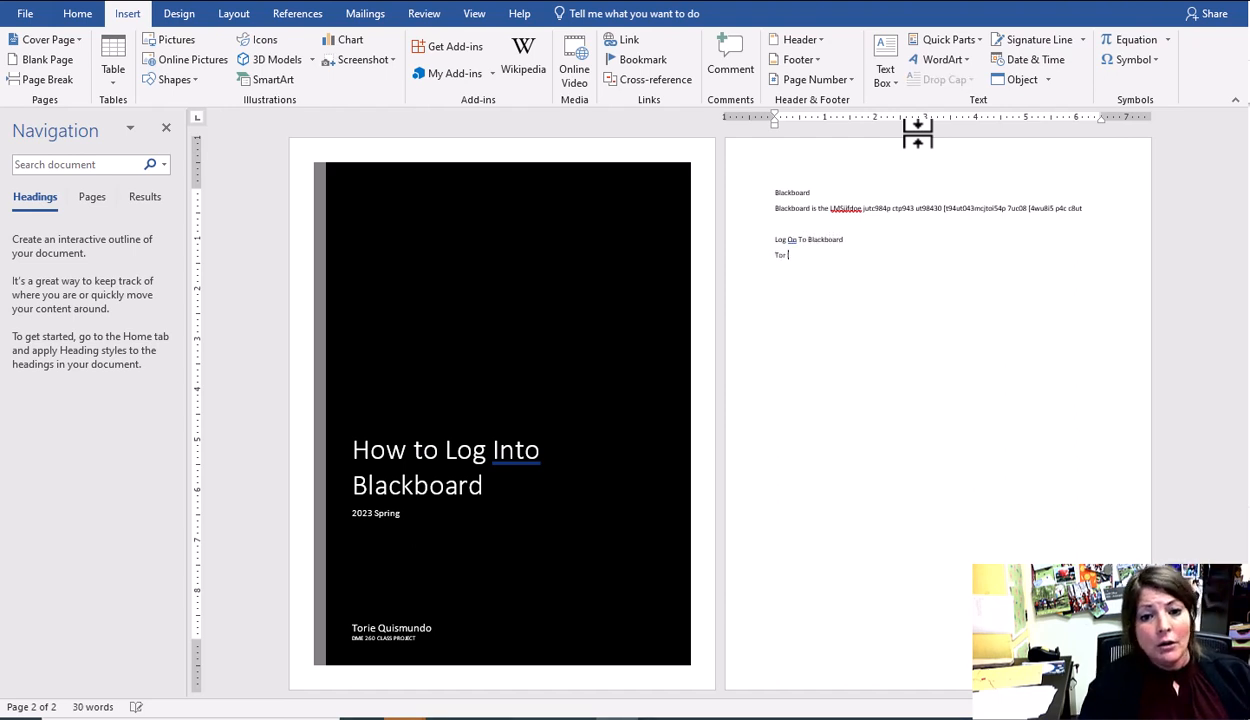
pyautogui.write('log on to b')
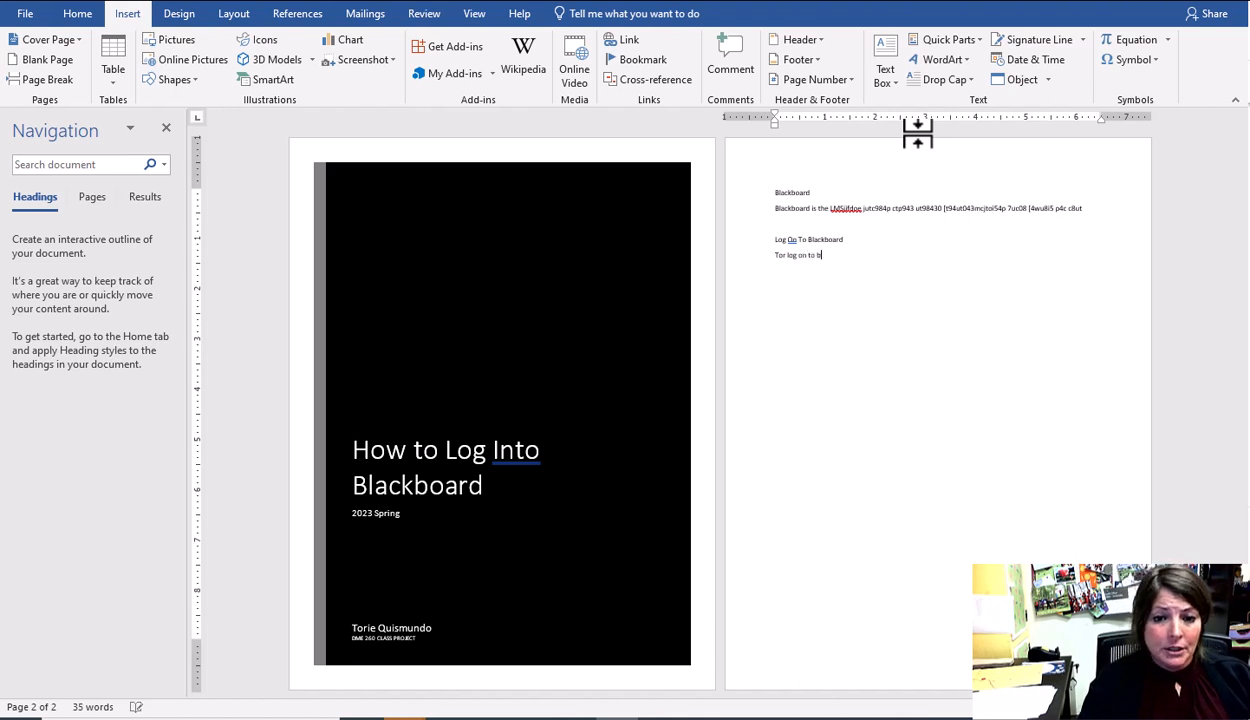
pyautogui.write('jfjc ouwahu9repwytp94w8uhgifgjhs mc')
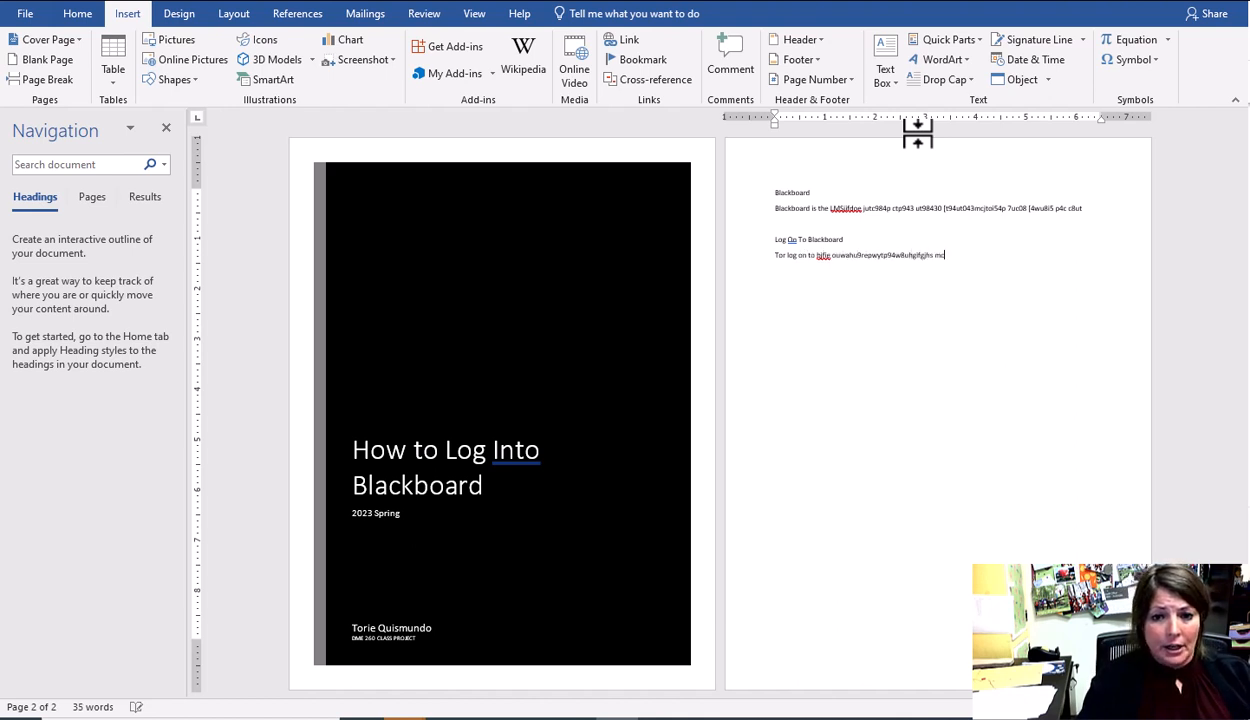
pyautogui.write('98g gipoinw ucgj0oi4w juh9yt8p4cwh')
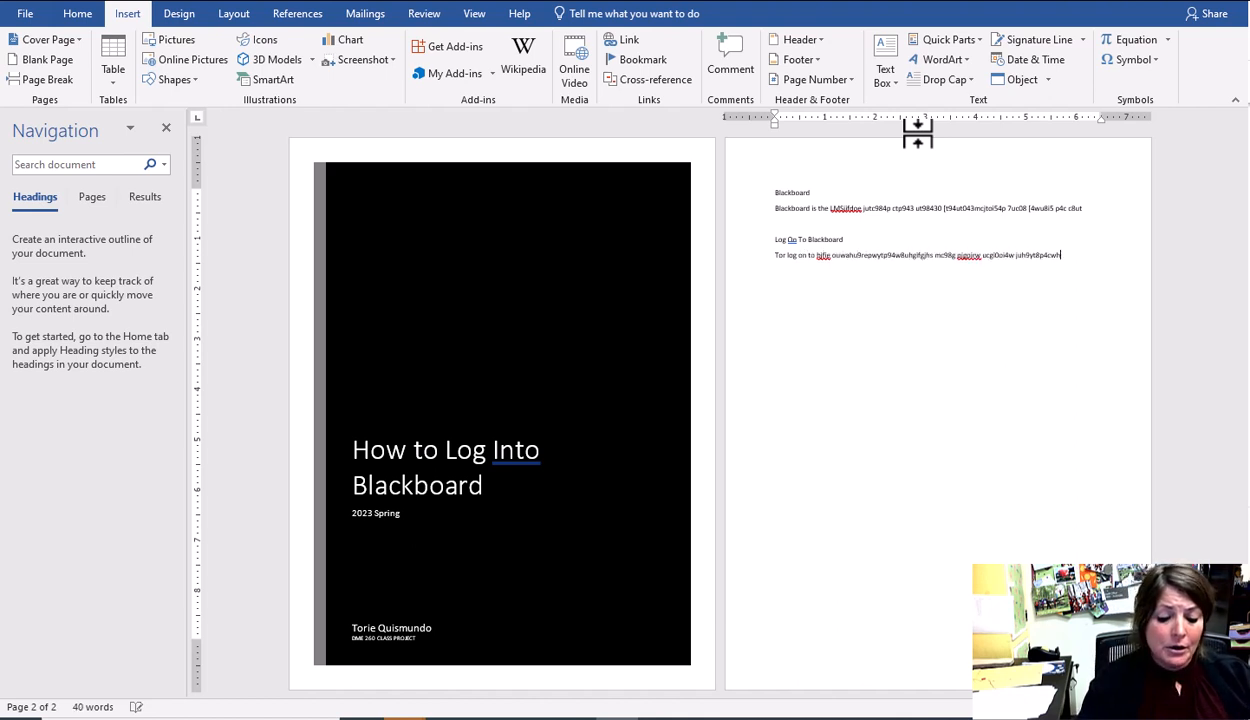
pyautogui.write('w ;oiuchpe jyhlucucucucucucucuc')
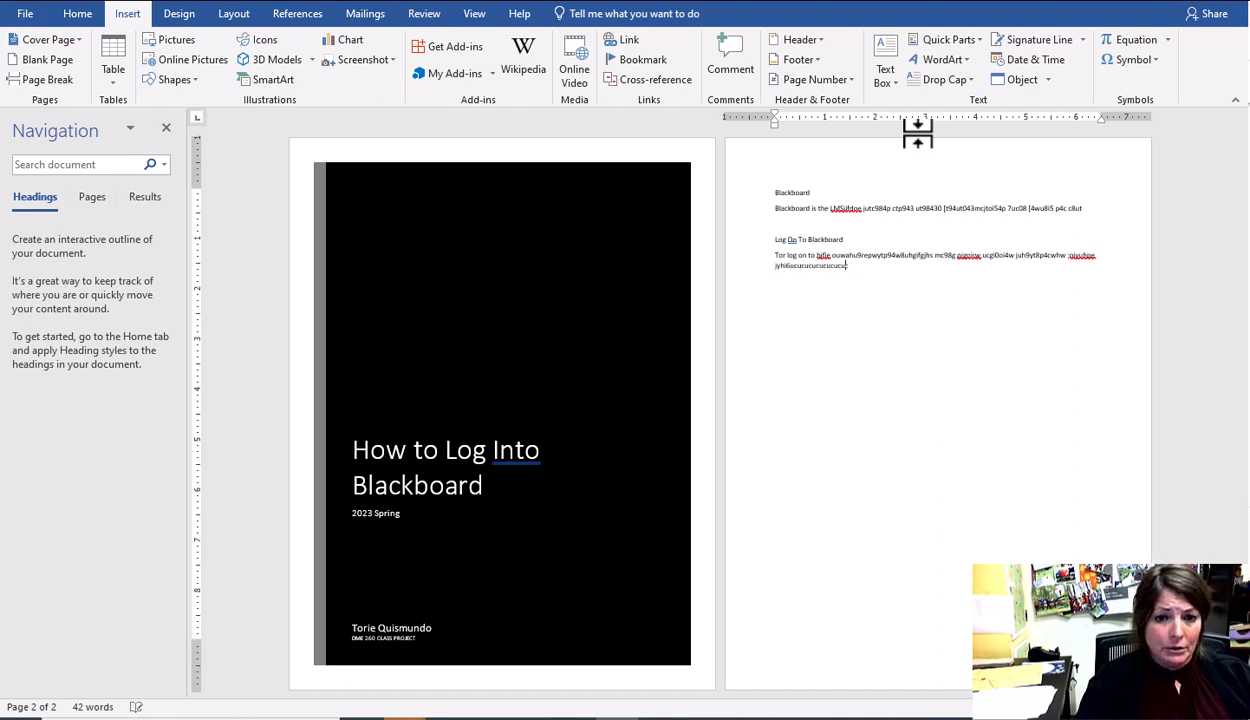
pyautogui.write('ucucucucucucucucucucucucucucucucucucucucucucucucucucucucucucuc jmb')
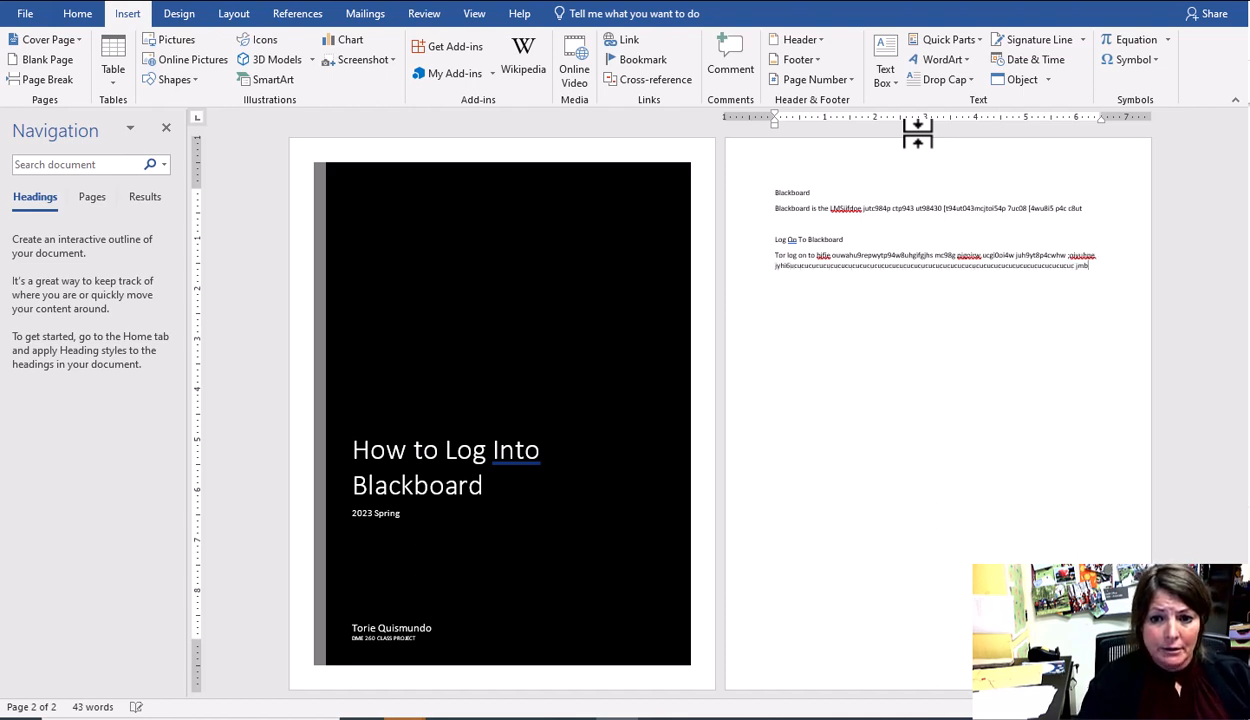
pyautogui.write(' i9999999999999999999999999999999999')
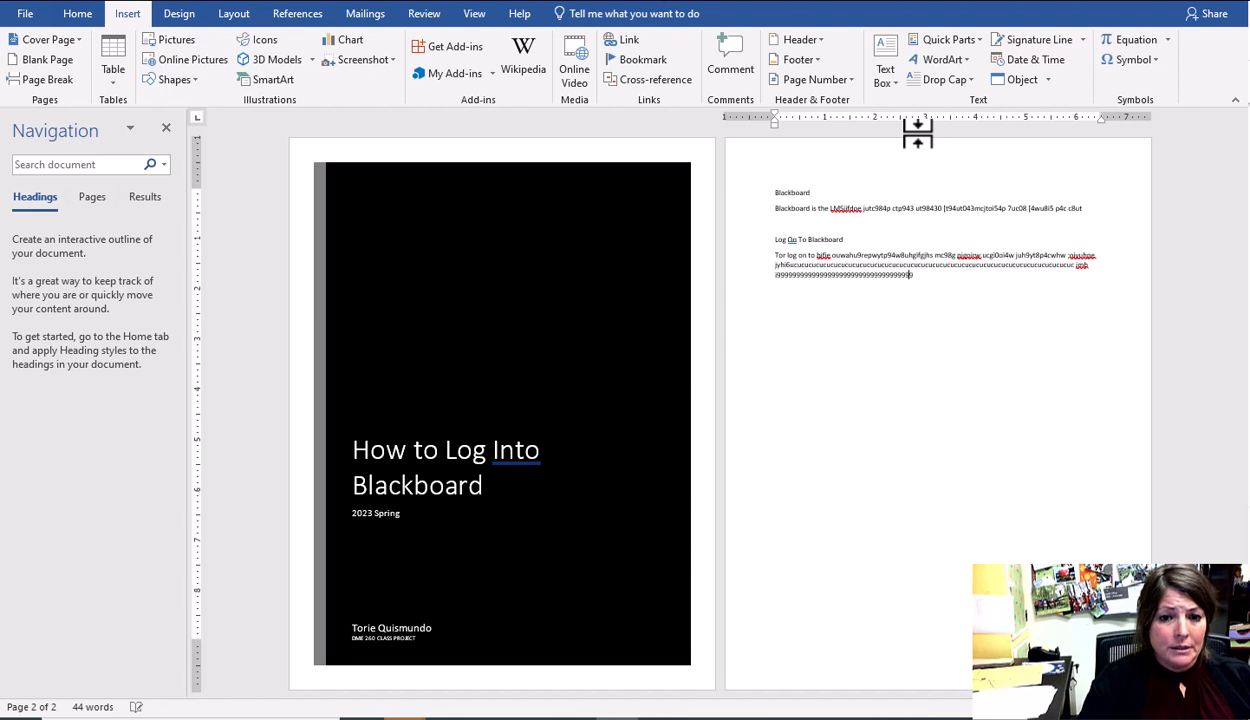
pyautogui.write('999999999999999999999999999999999999999999')
pyautogui.press('Return')
pyautogui.press('Tab')
pyautogui.press('Tab')
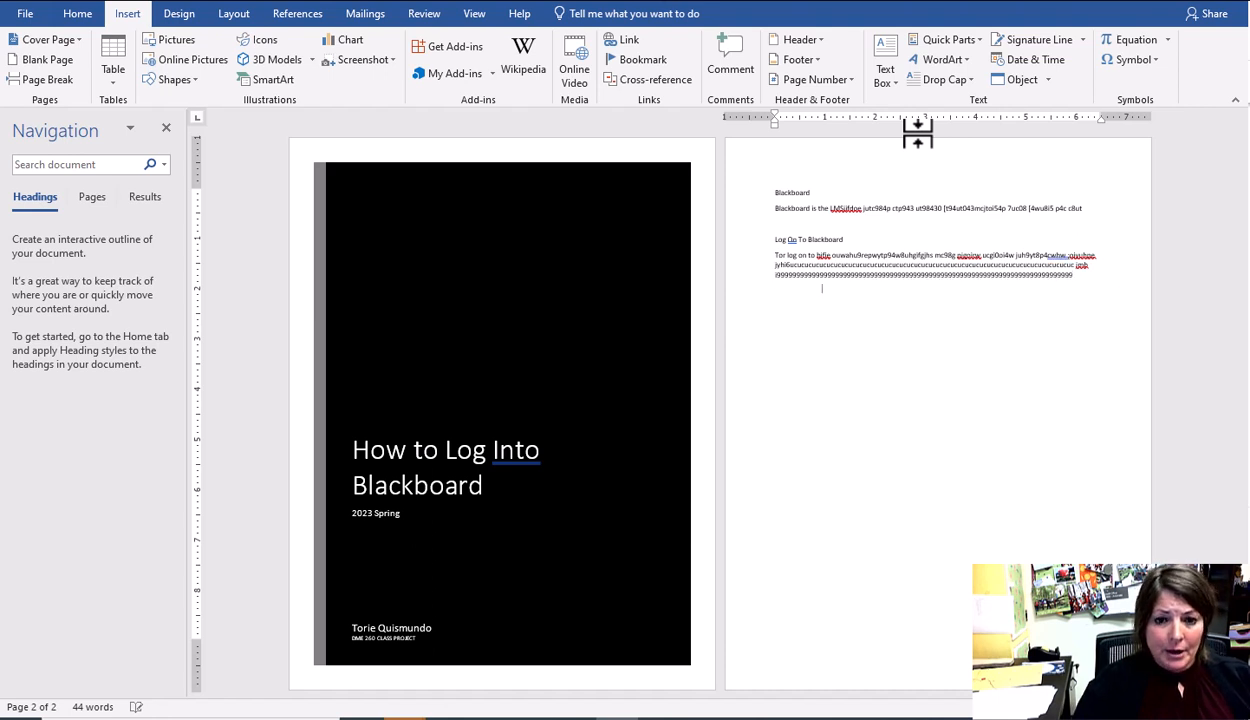
pyautogui.press('BackSpace')
pyautogui.press('BackSpace')
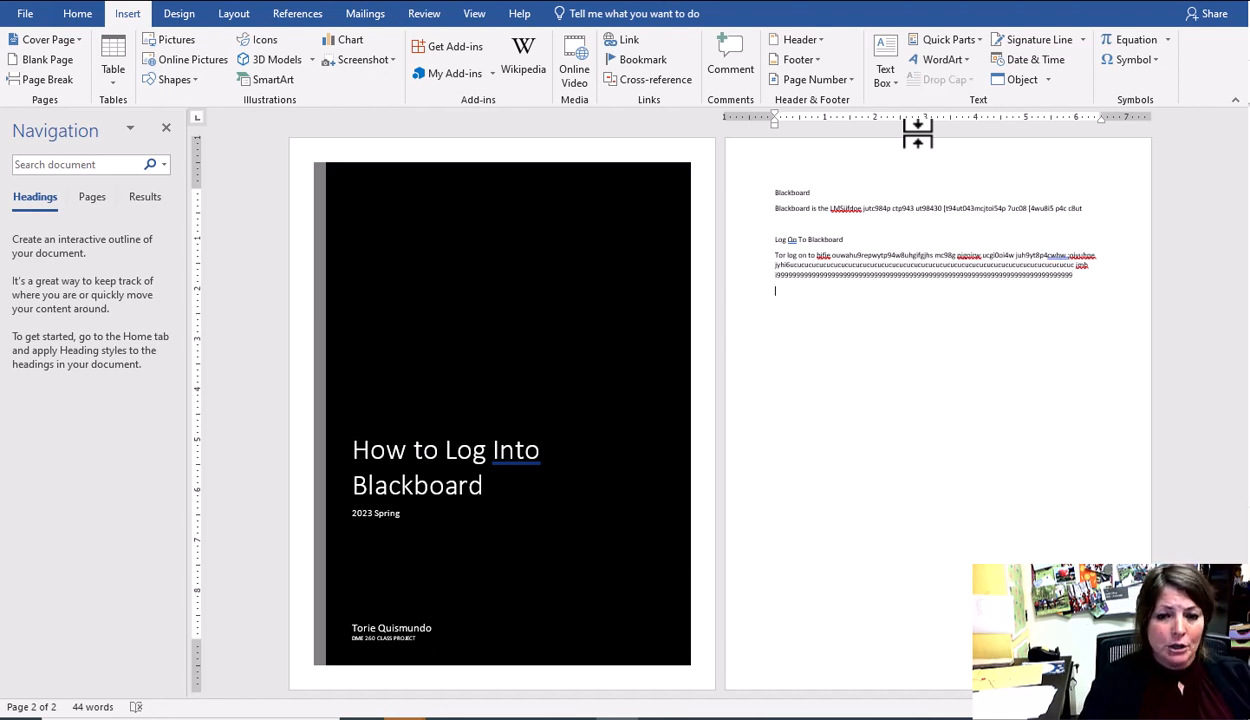
# Add the section title line "Change Password" with a two-line filler paragraph of repeated letters j and i beneath it
pyautogui.write('Change Pass')
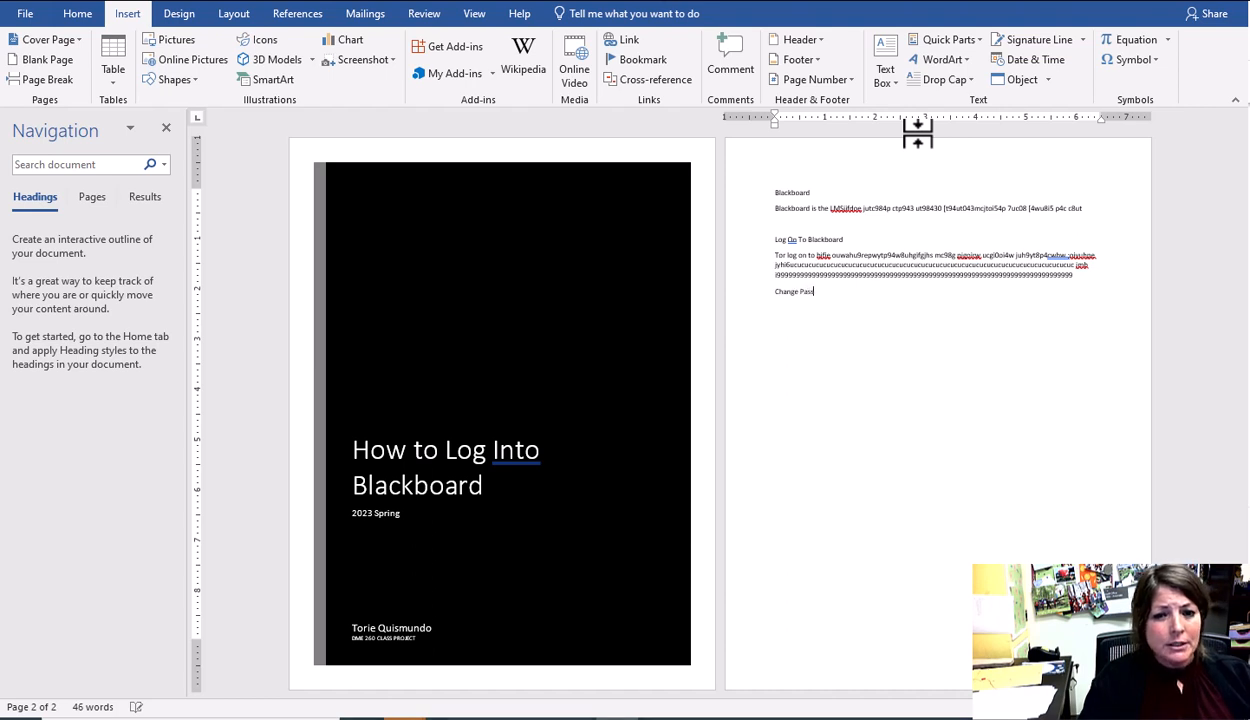
pyautogui.write('word')
pyautogui.press('Return')
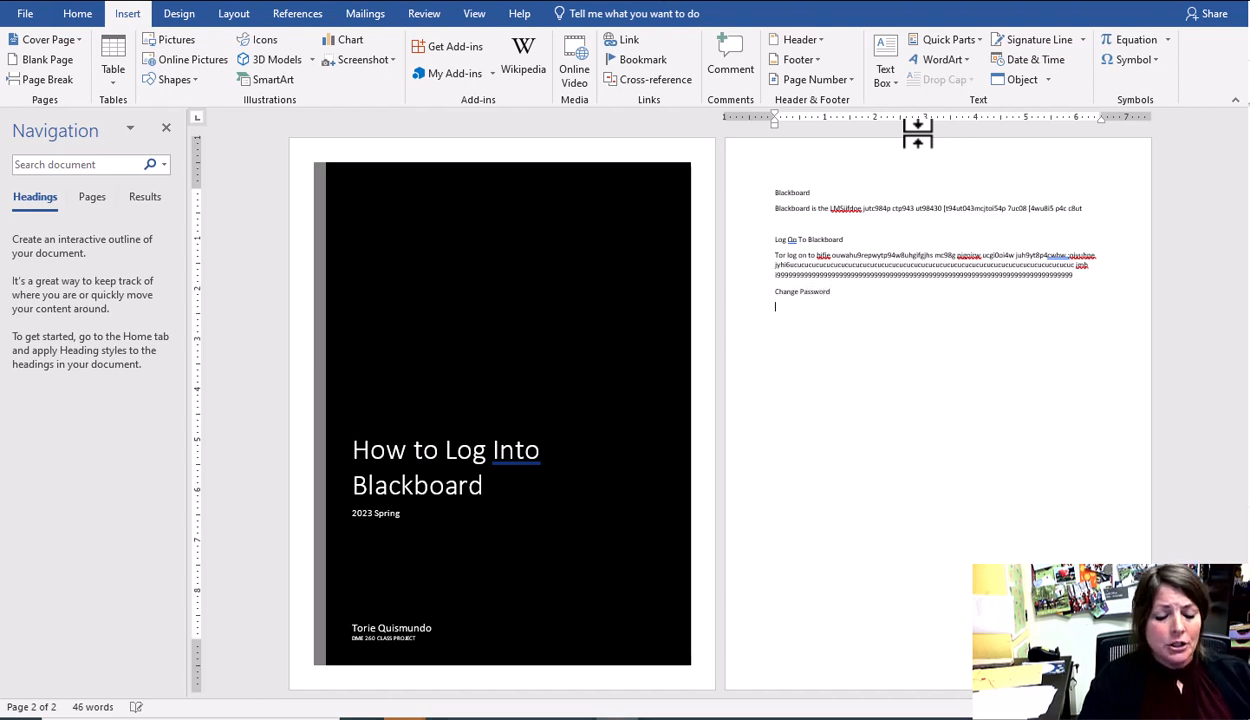
pyautogui.write('iiiiiiiiiiiiiiiiiiiiiiiiiiii')
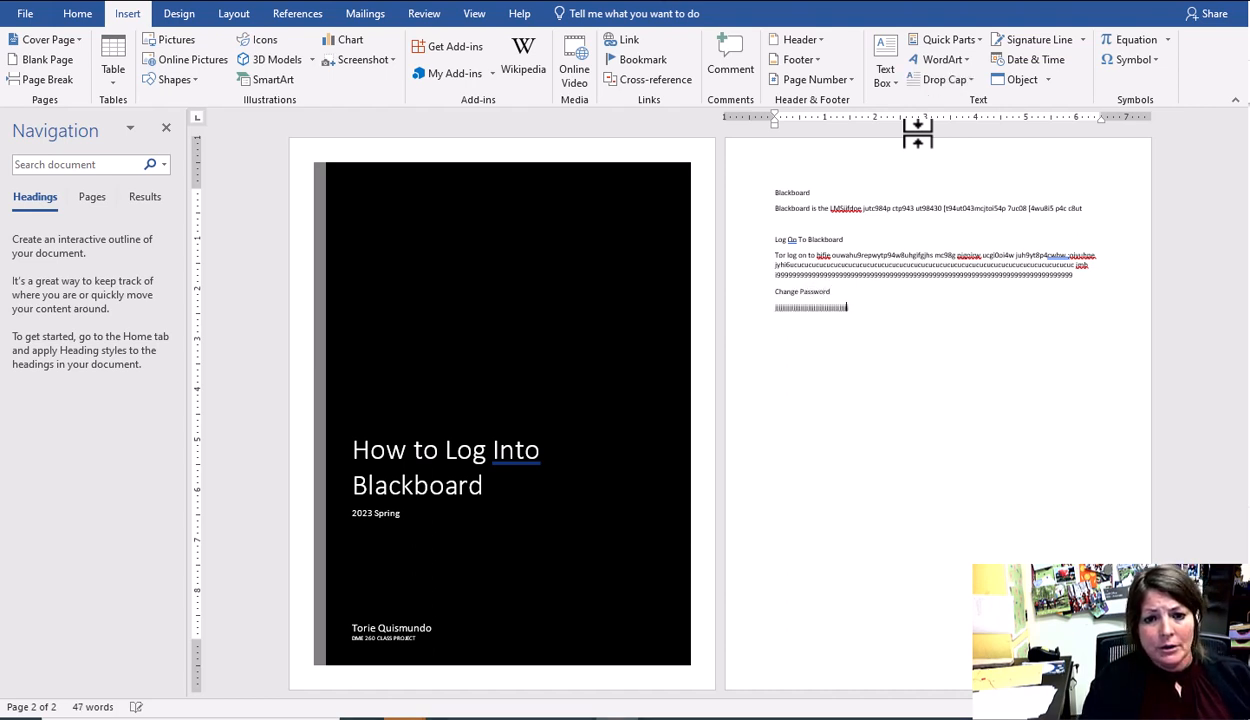
pyautogui.write('iiiiiiiiiiiiiiiiiiiiiiiiii ')
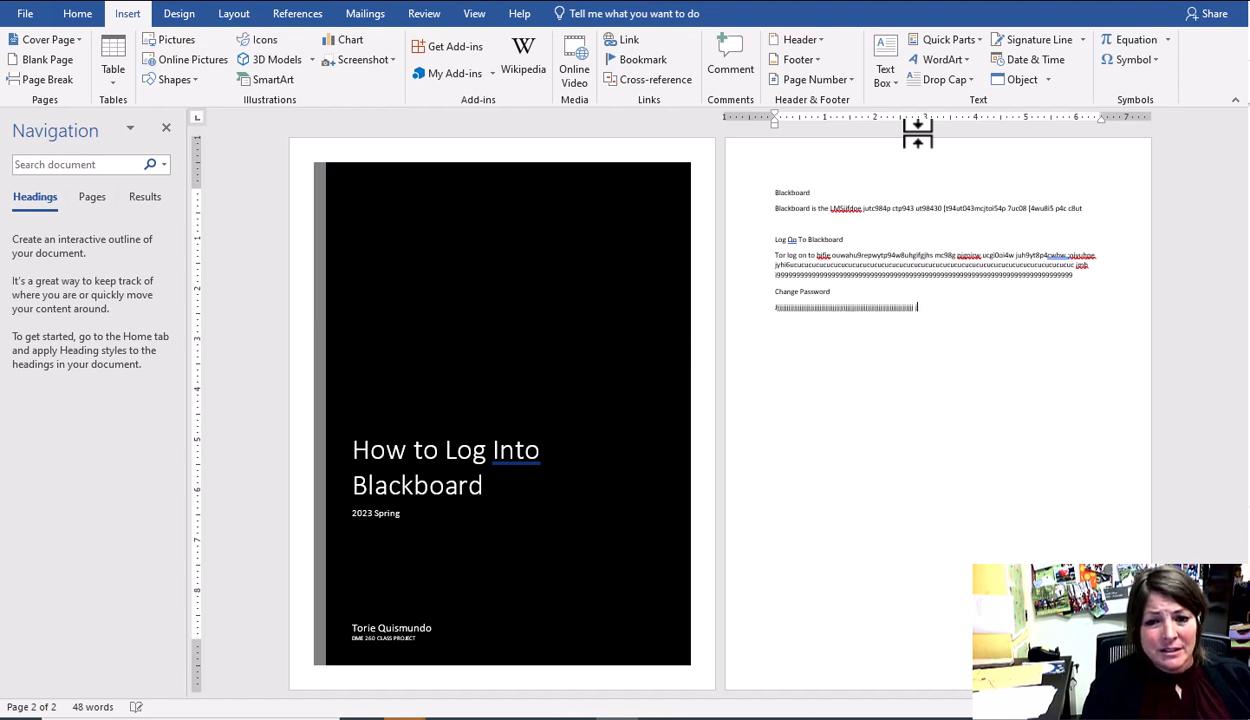
pyautogui.write('iiiiiiiiiiiiiiiiiiiiiiiiiiiiiiiiiiiiiiiiiiiiiiii')
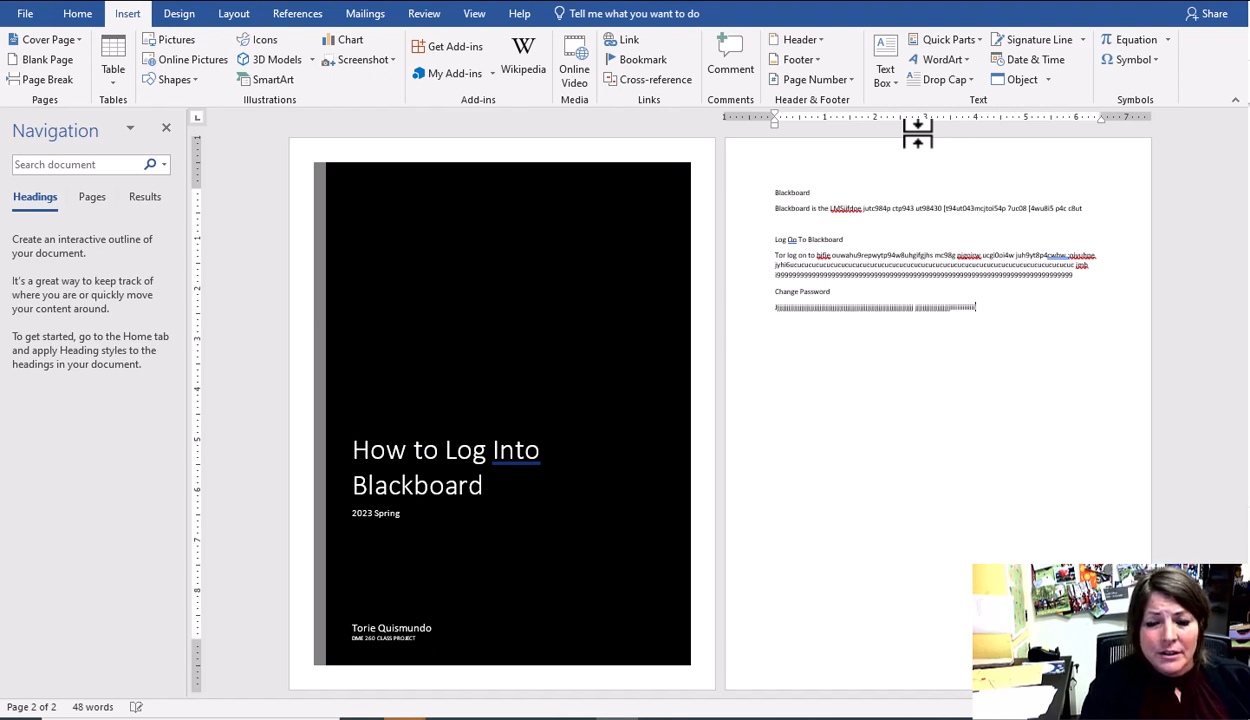
pyautogui.write('iiiiiiiiiiiiiiiiiiiiiiiiiiiiiiiiiiiiiiii')
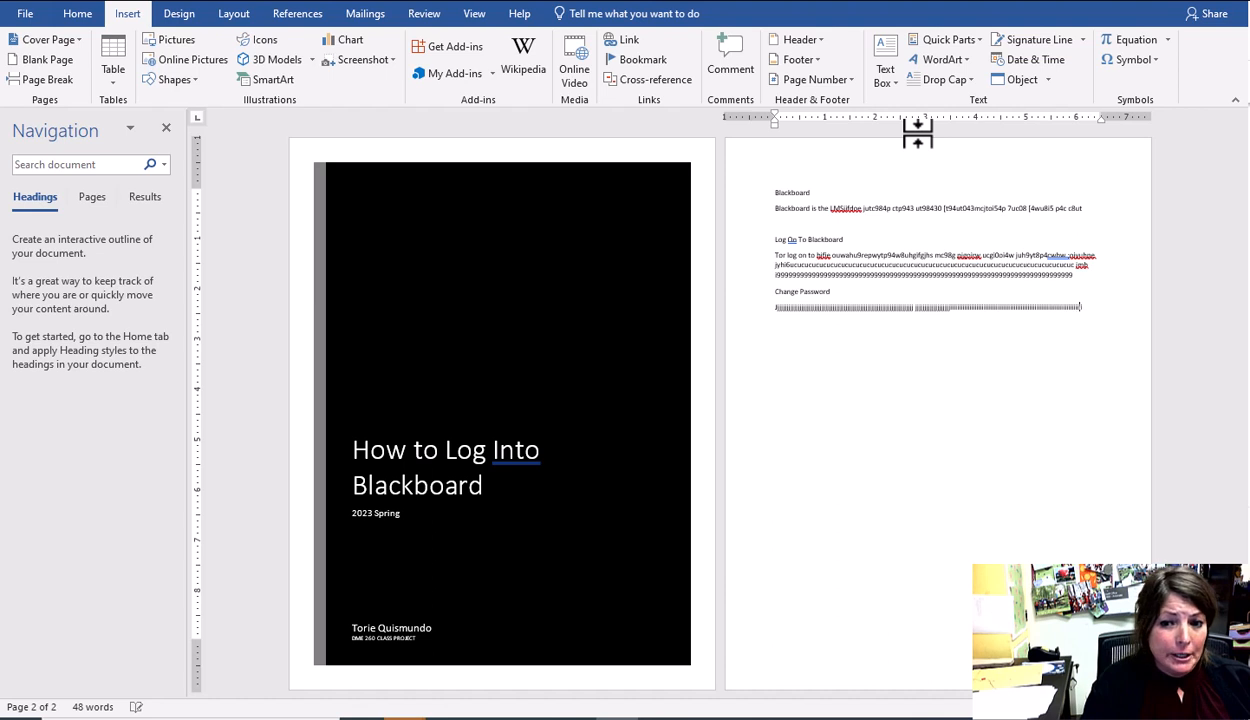
pyautogui.write('iiiiiiiiiii')
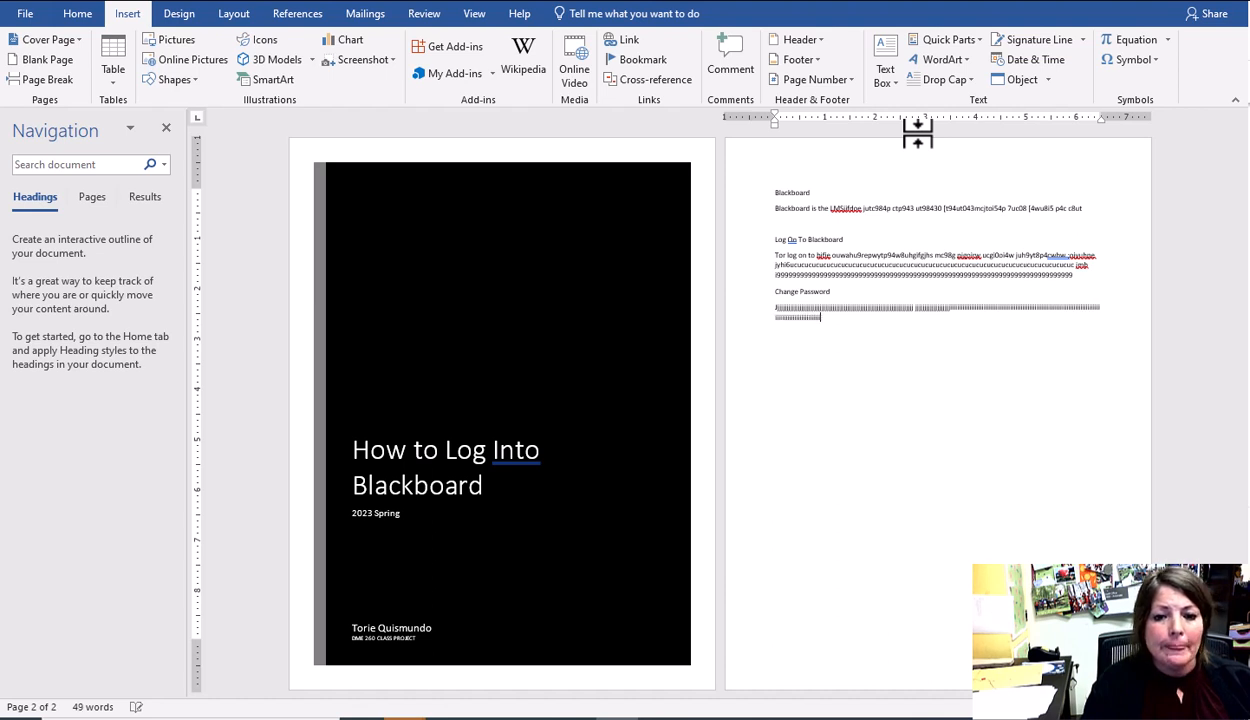
pyautogui.write('iiiiiiiiiiiiiiiiiiii')
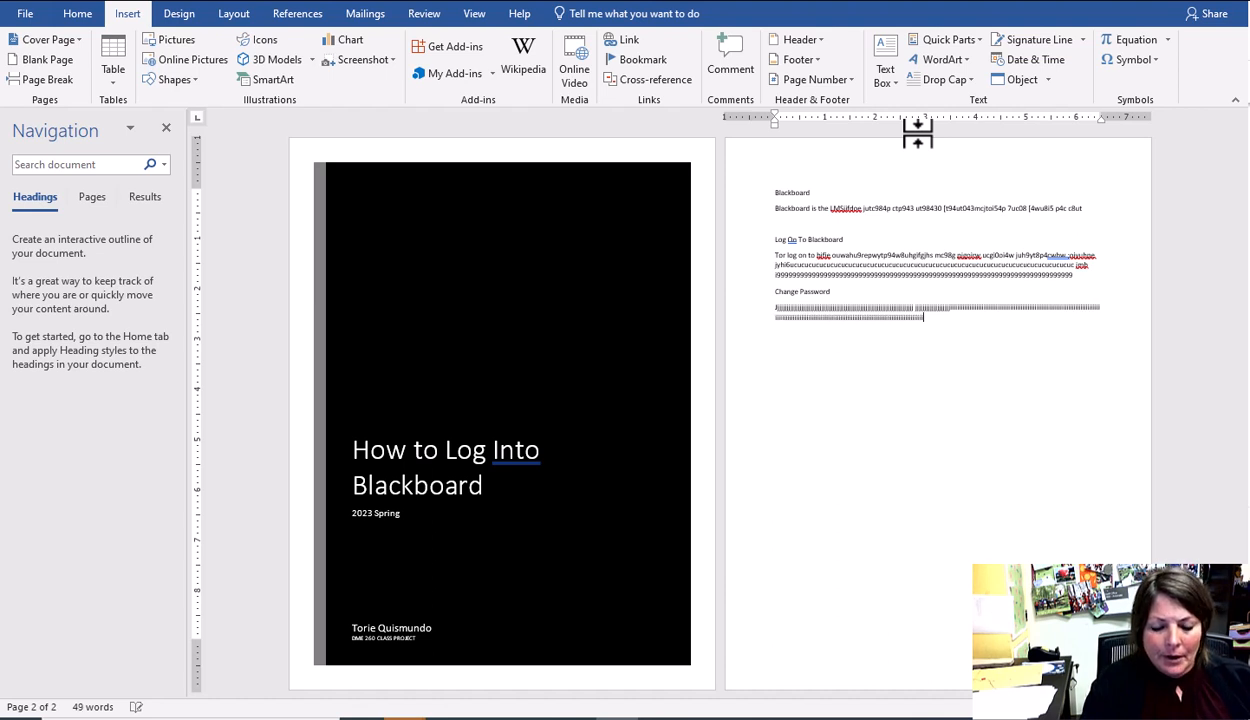
# Add the section title line "Password Requirements" with a three-line filler paragraph of repeated letters g and h beneath it
pyautogui.press('Return')
pyautogui.write('Password Requirements')
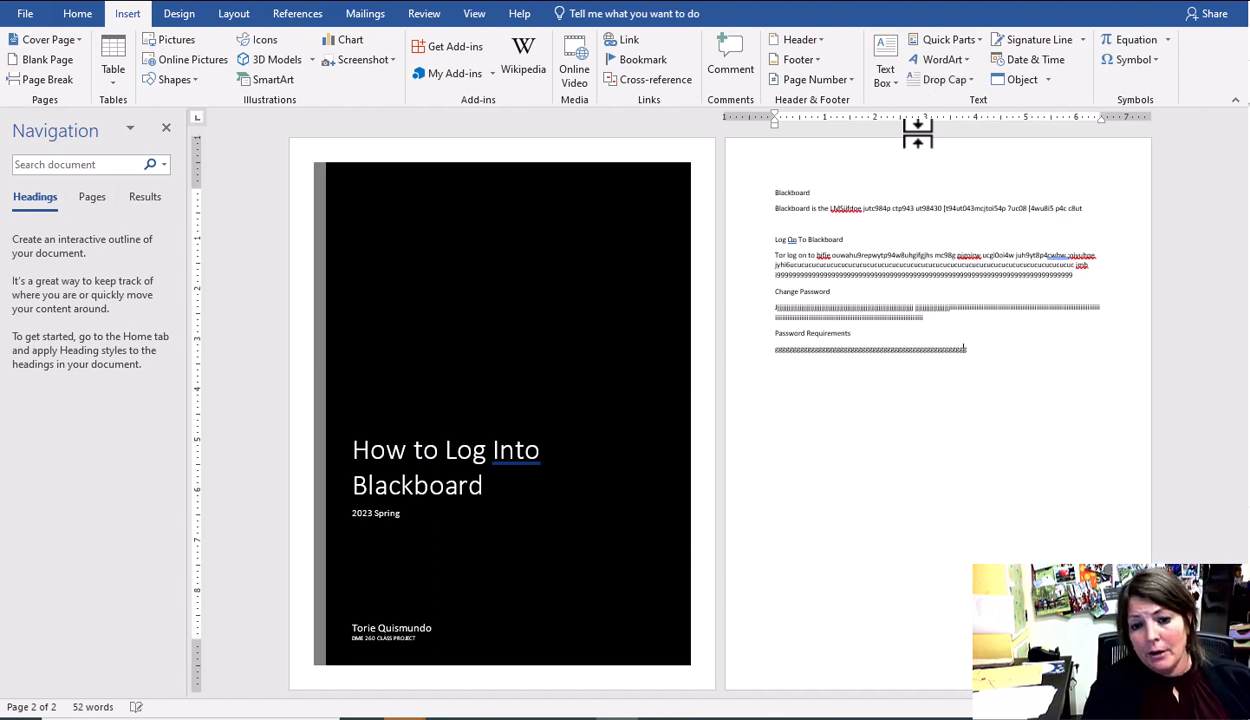
pyautogui.write('gg ')
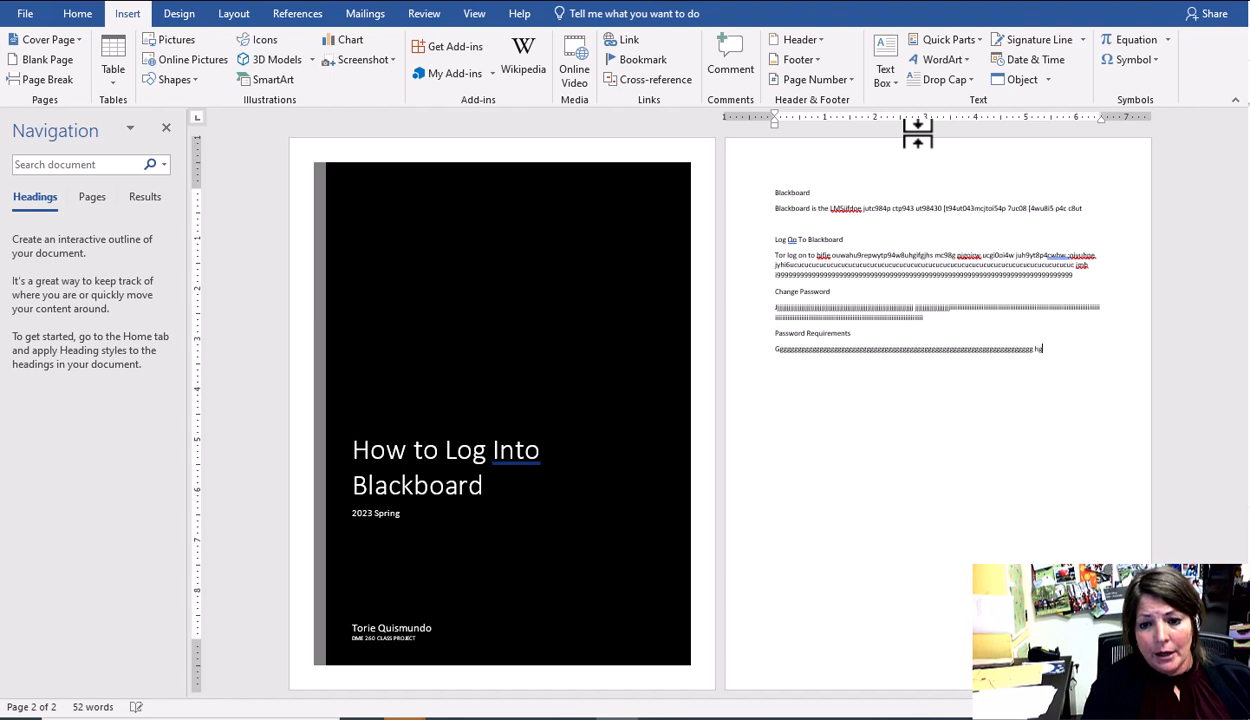
pyautogui.write('hghhhhhhhhhhhhhhh')
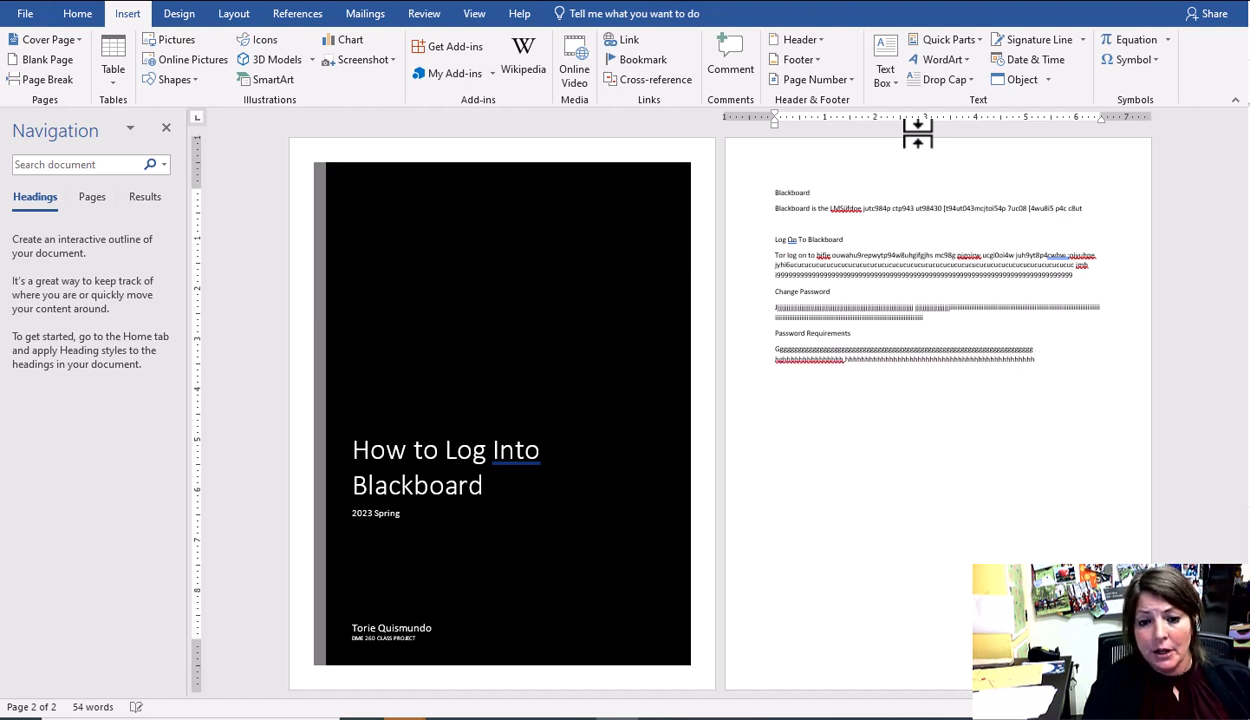
pyautogui.write(' hhhhhhhhhhhhhhhhhh')
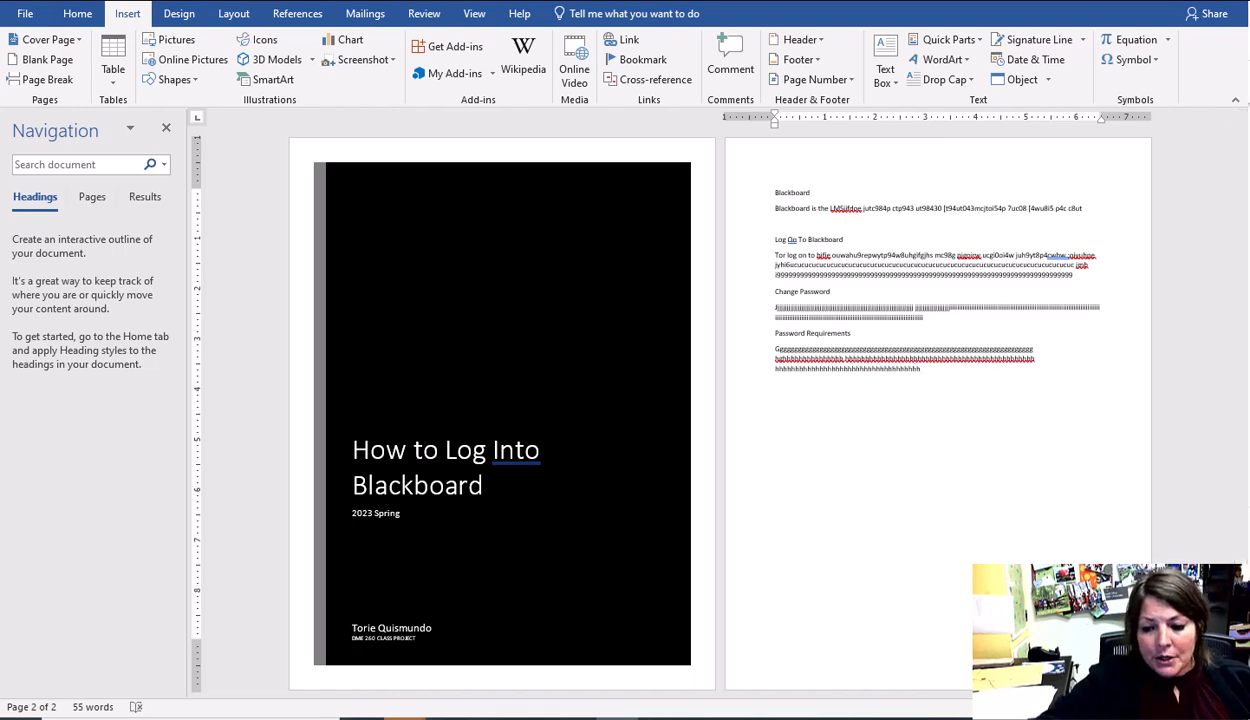
# Apply the Heading 1 style to the "Blackboard" line at the start of the body page
pyautogui.scroll(6, 948, 502)
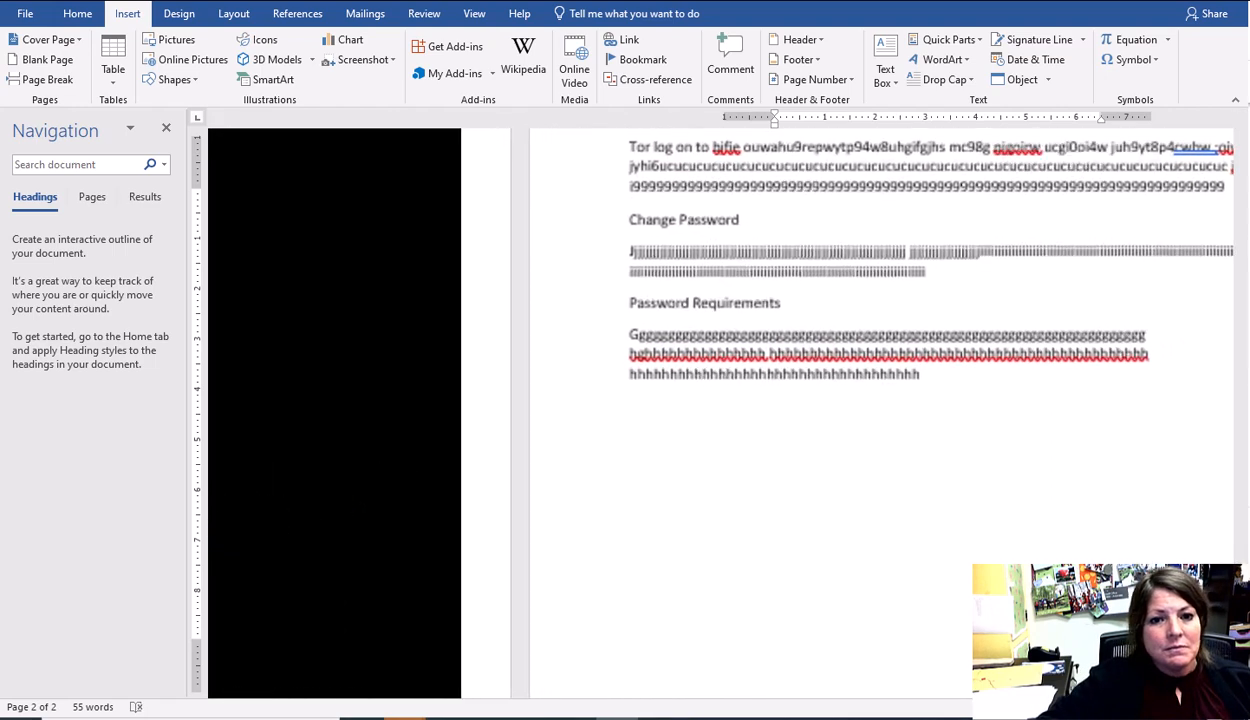
pyautogui.scroll(4, 948, 502)
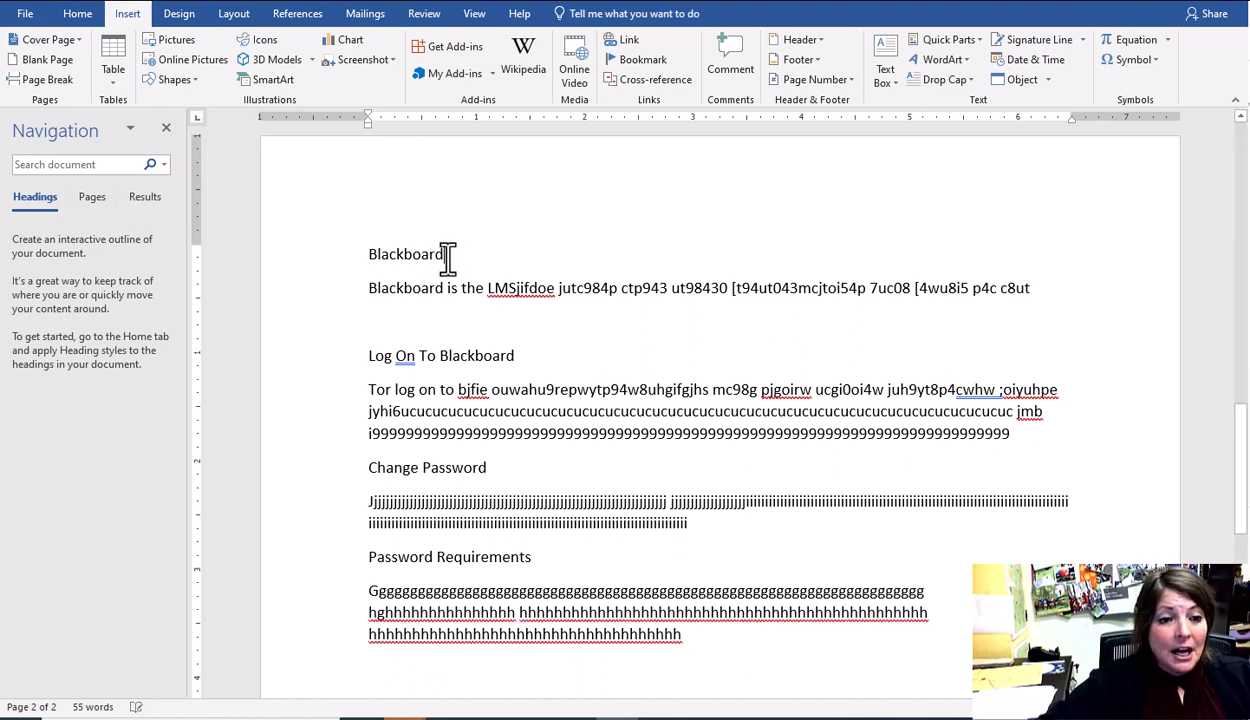
pyautogui.moveTo(444, 254); pyautogui.dragTo(371, 256)
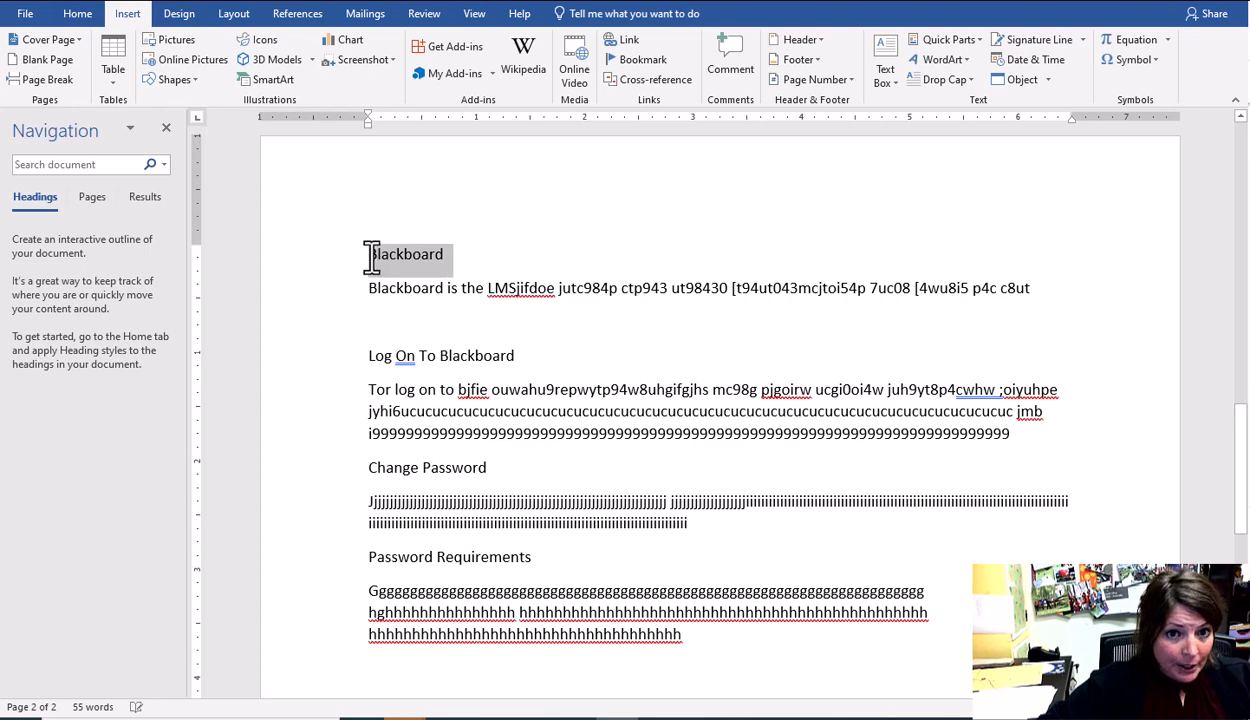
pyautogui.click(85, 12)
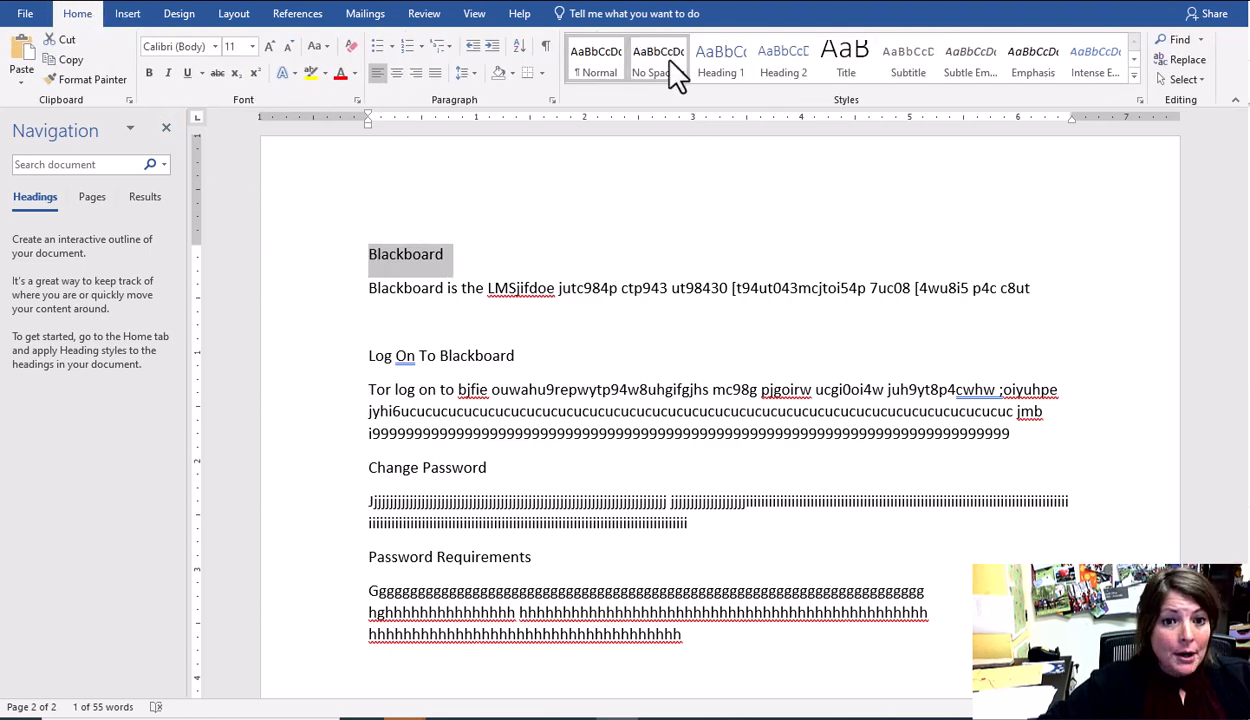
pyautogui.click(720, 62)
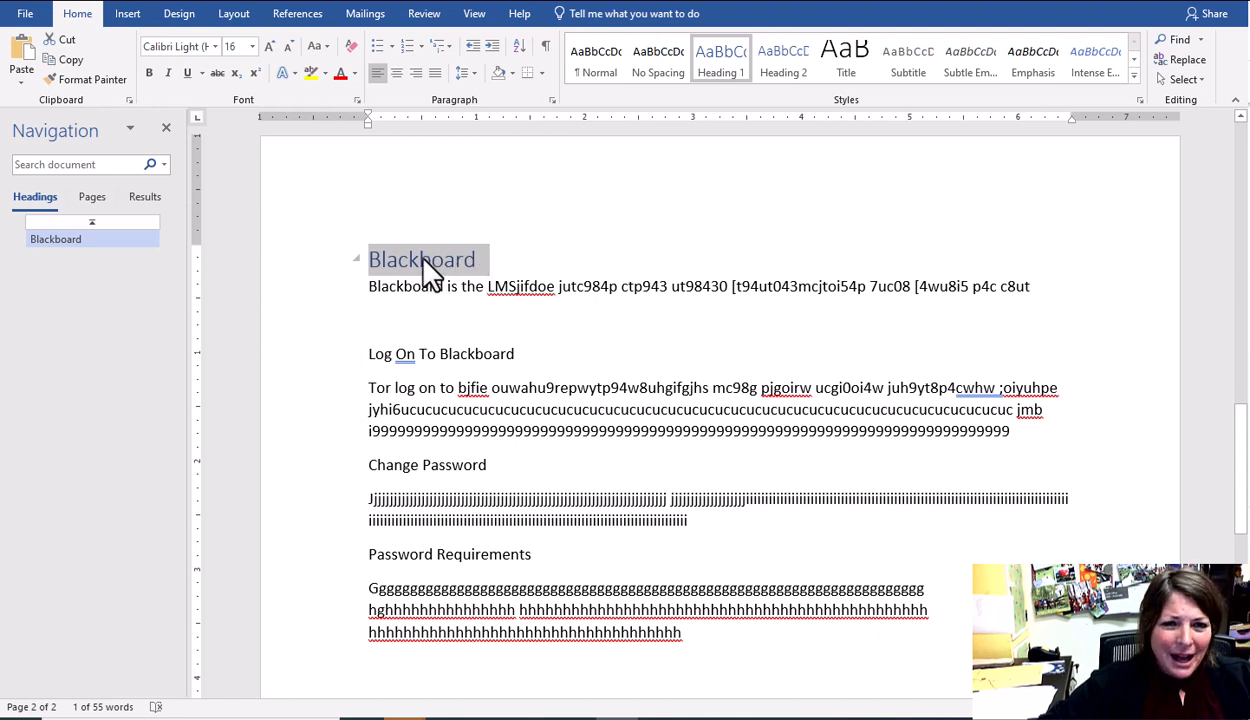
# Modify the Heading 1 style to use the automatic font color, bold and a 14 pt size
pyautogui.rightClick(715, 75)
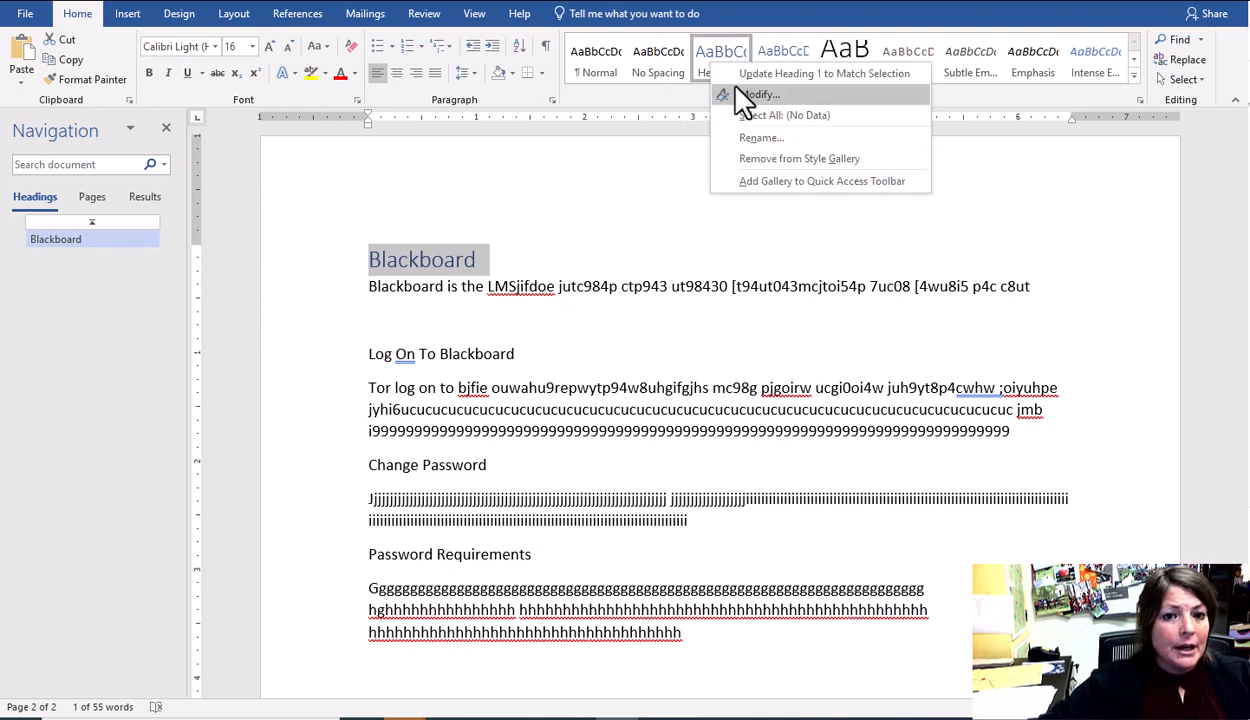
pyautogui.click(745, 94)
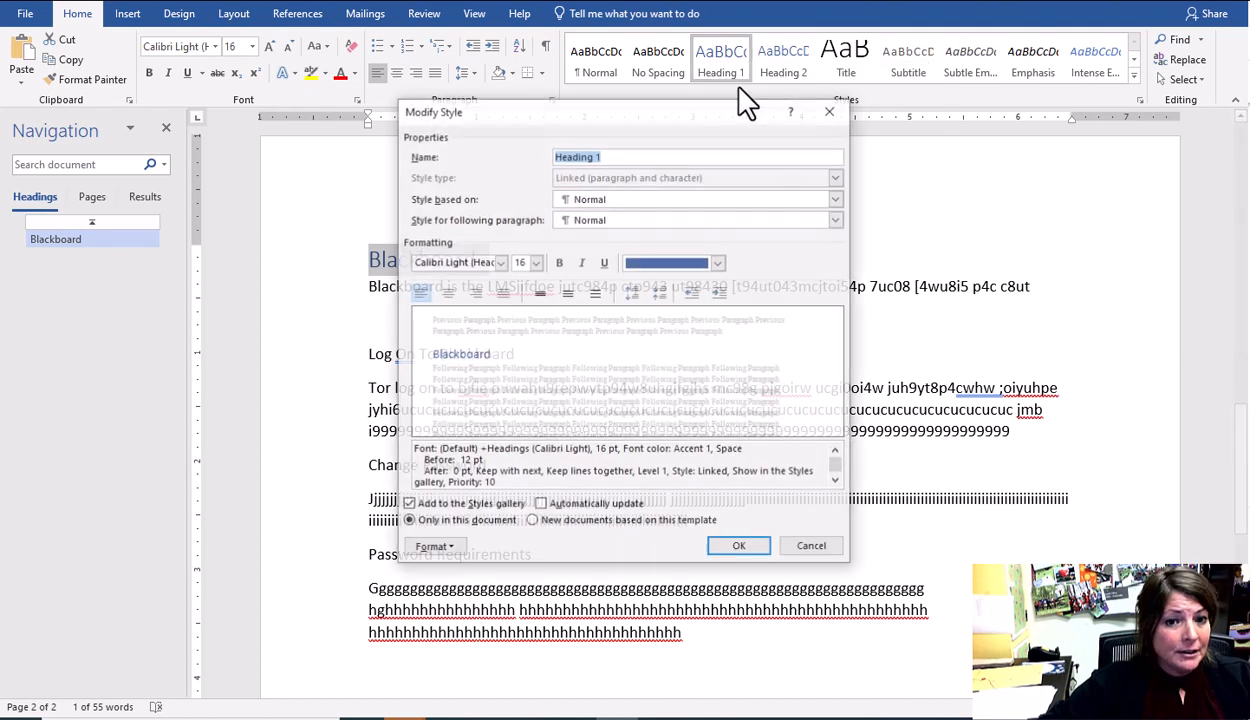
pyautogui.click(719, 262)
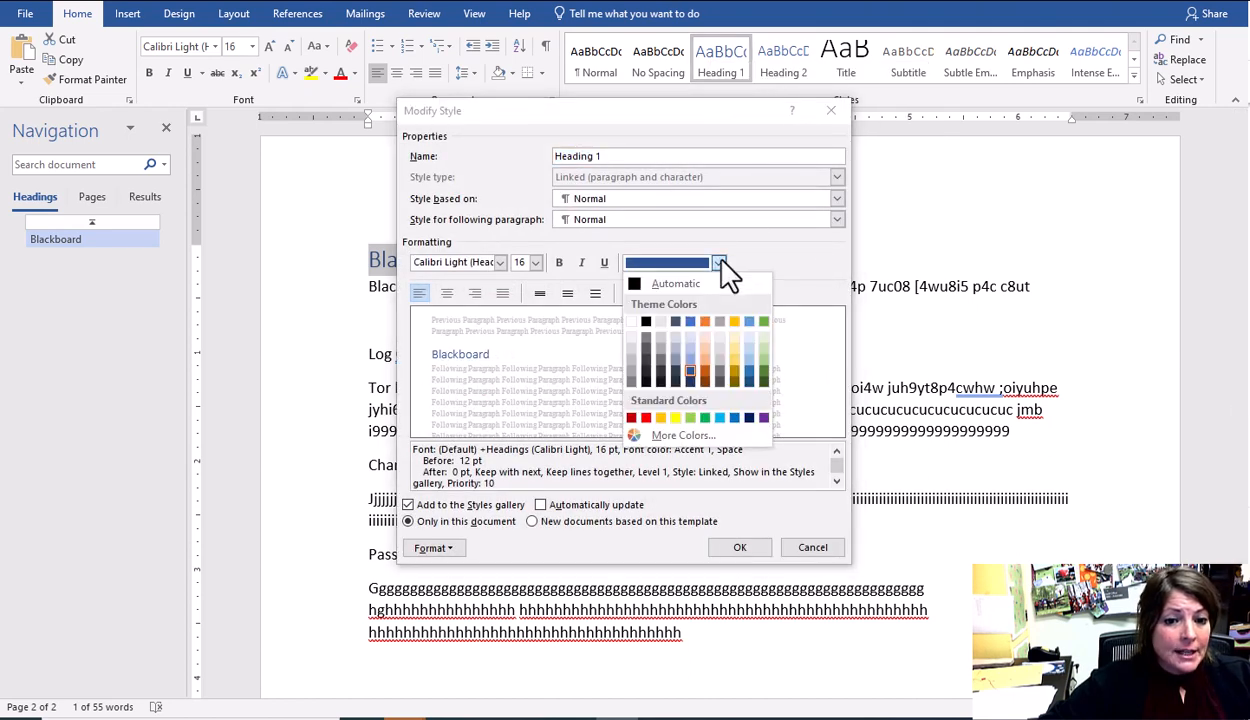
pyautogui.click(666, 280)
pyautogui.click(559, 262)
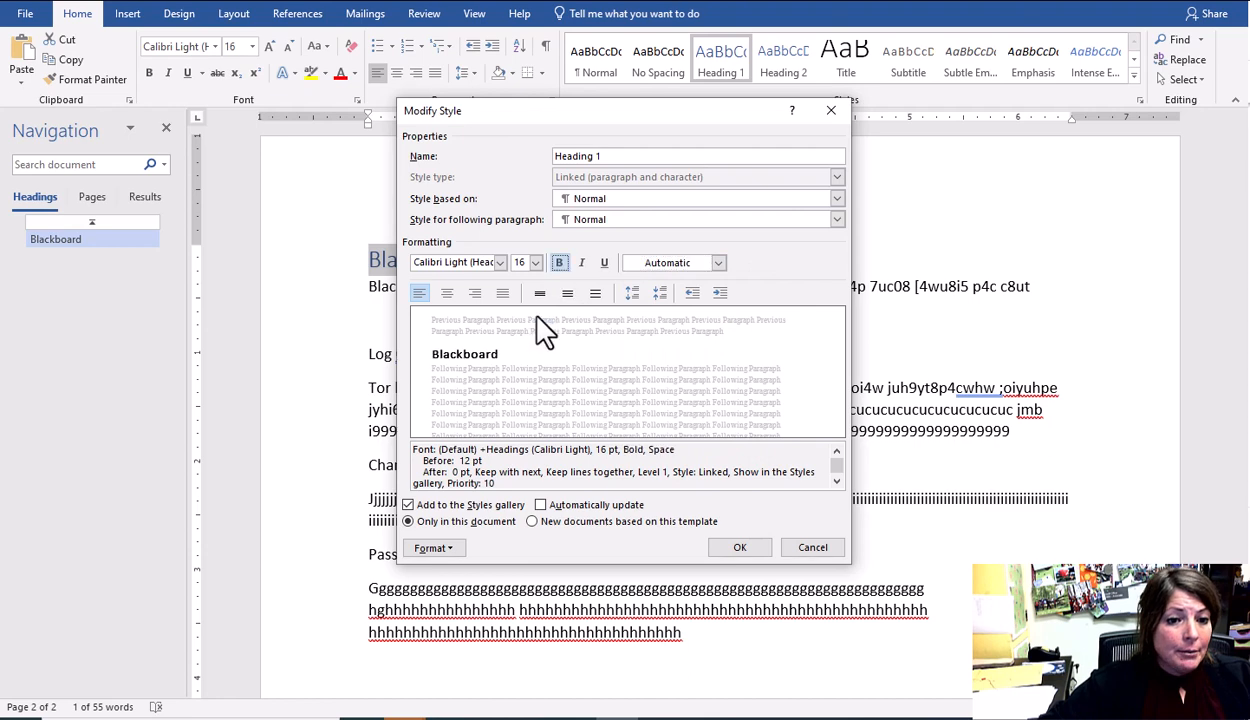
pyautogui.click(536, 263)
pyautogui.click(520, 336)
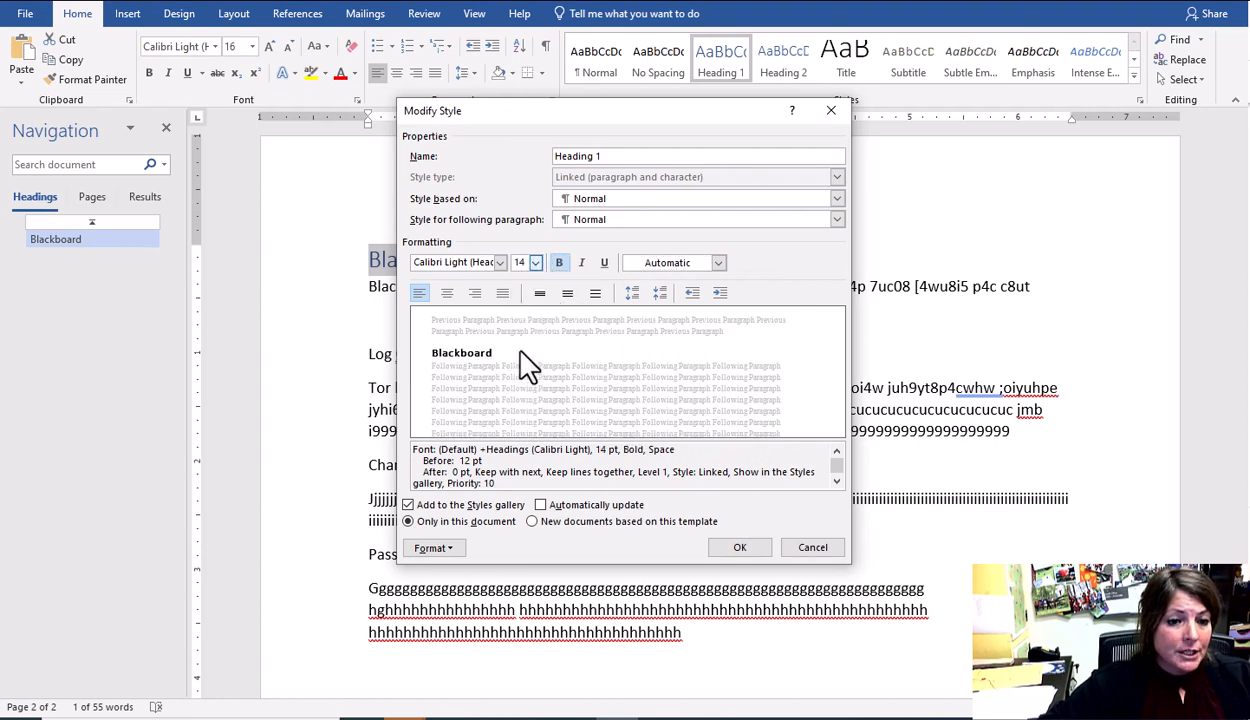
pyautogui.click(735, 545)
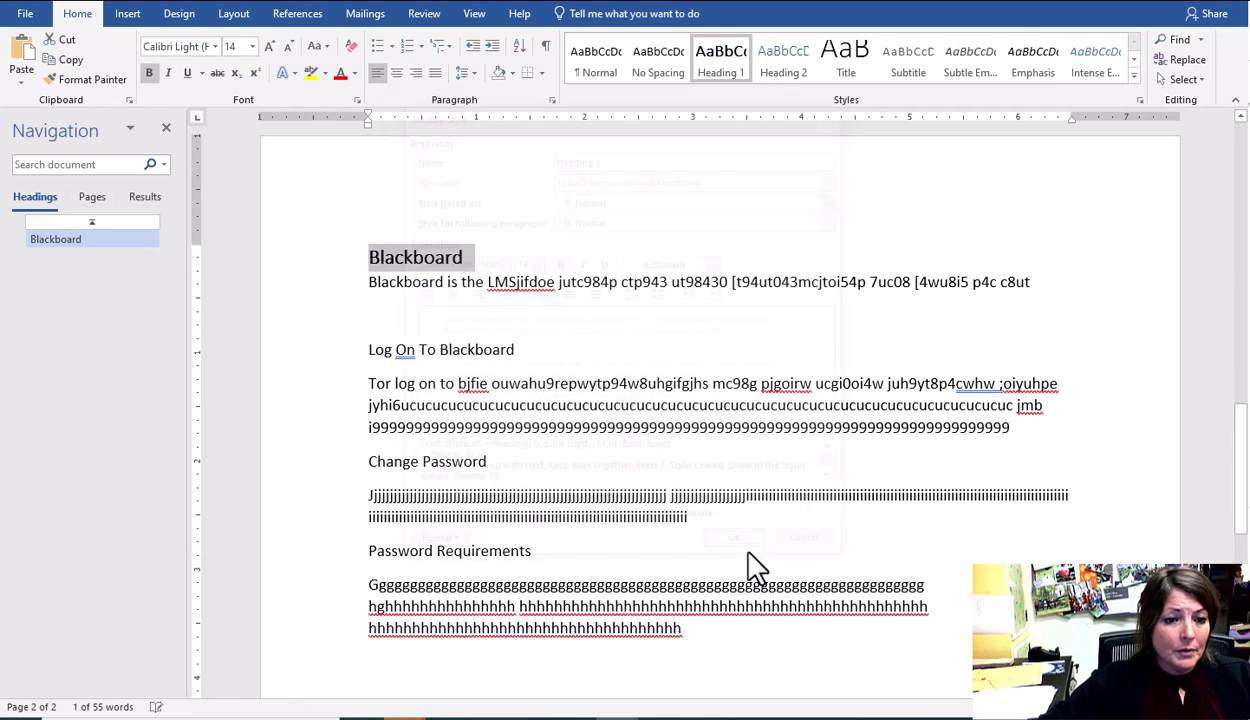
# Apply the Heading 1 style to the "Log On To Blackboard" and "Change Password" title lines
pyautogui.click(526, 350)
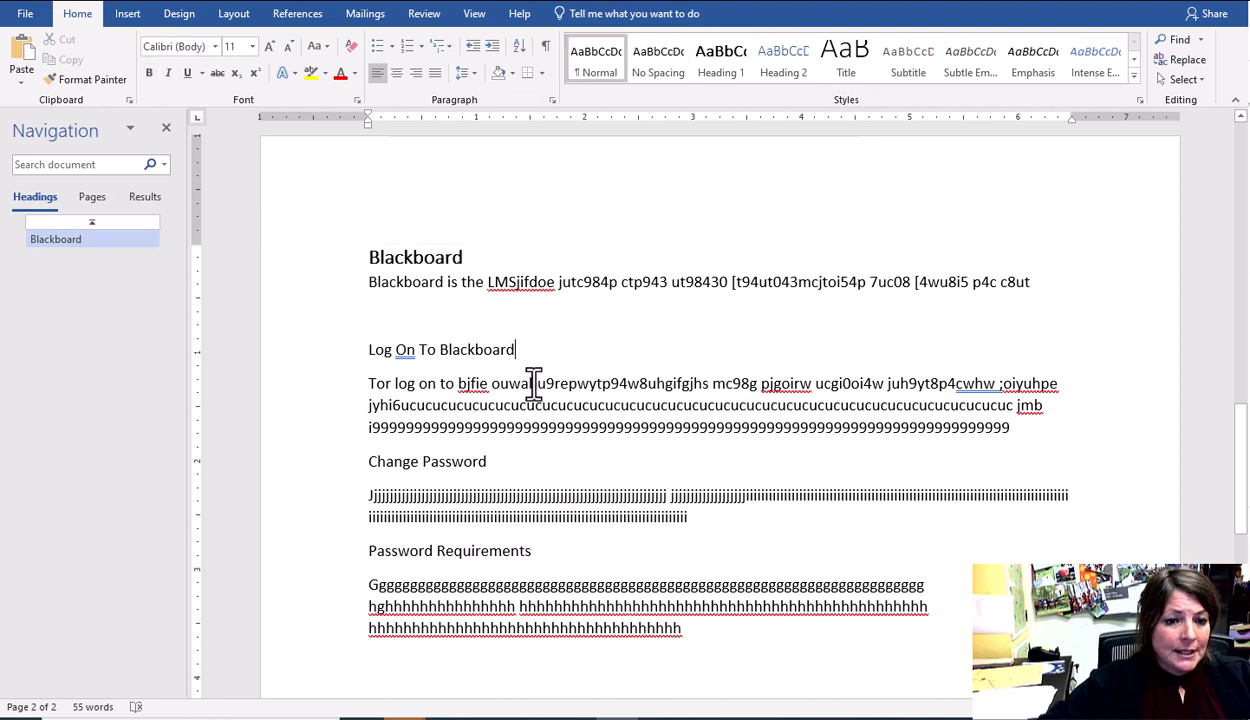
pyautogui.moveTo(530, 352); pyautogui.dragTo(372, 357)
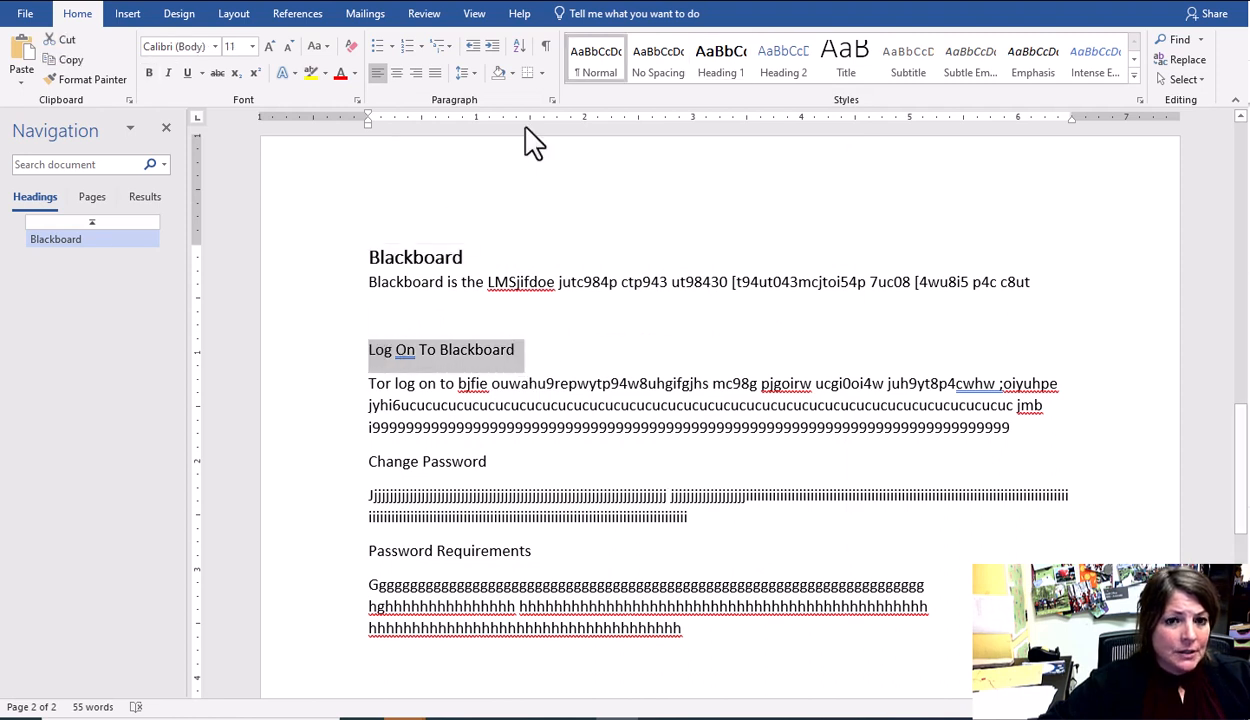
pyautogui.click(722, 75)
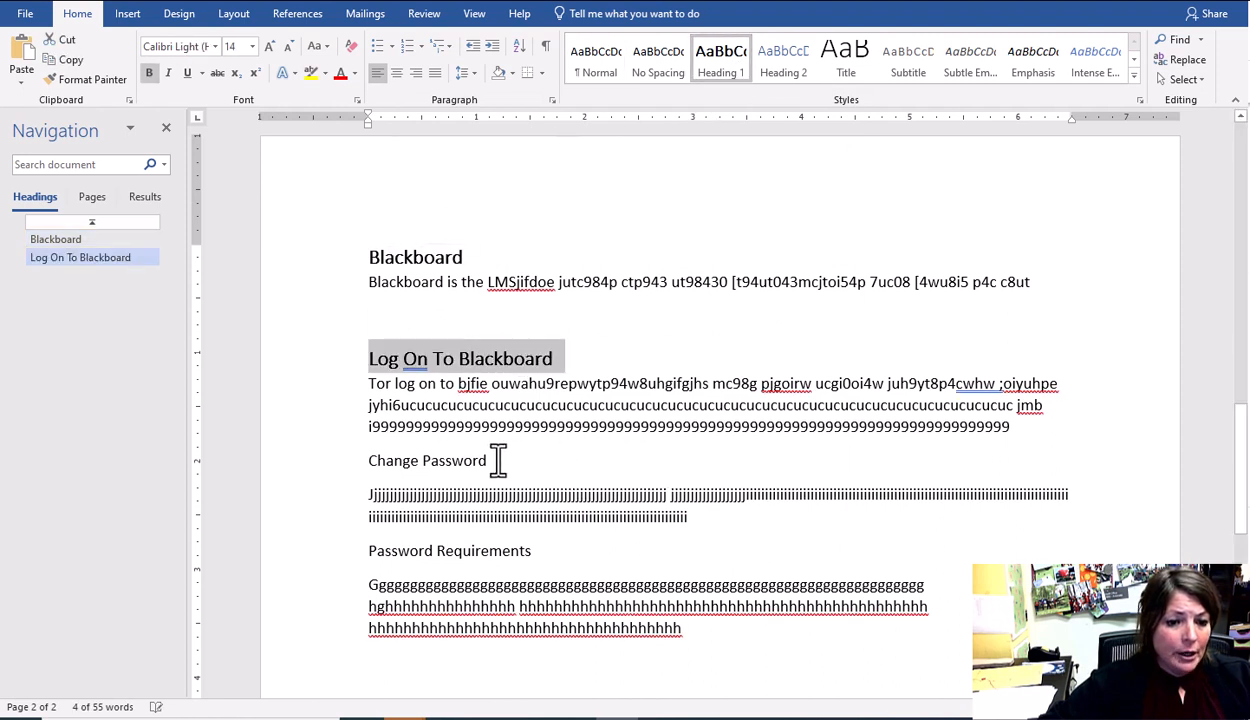
pyautogui.moveTo(495, 460); pyautogui.dragTo(365, 467)
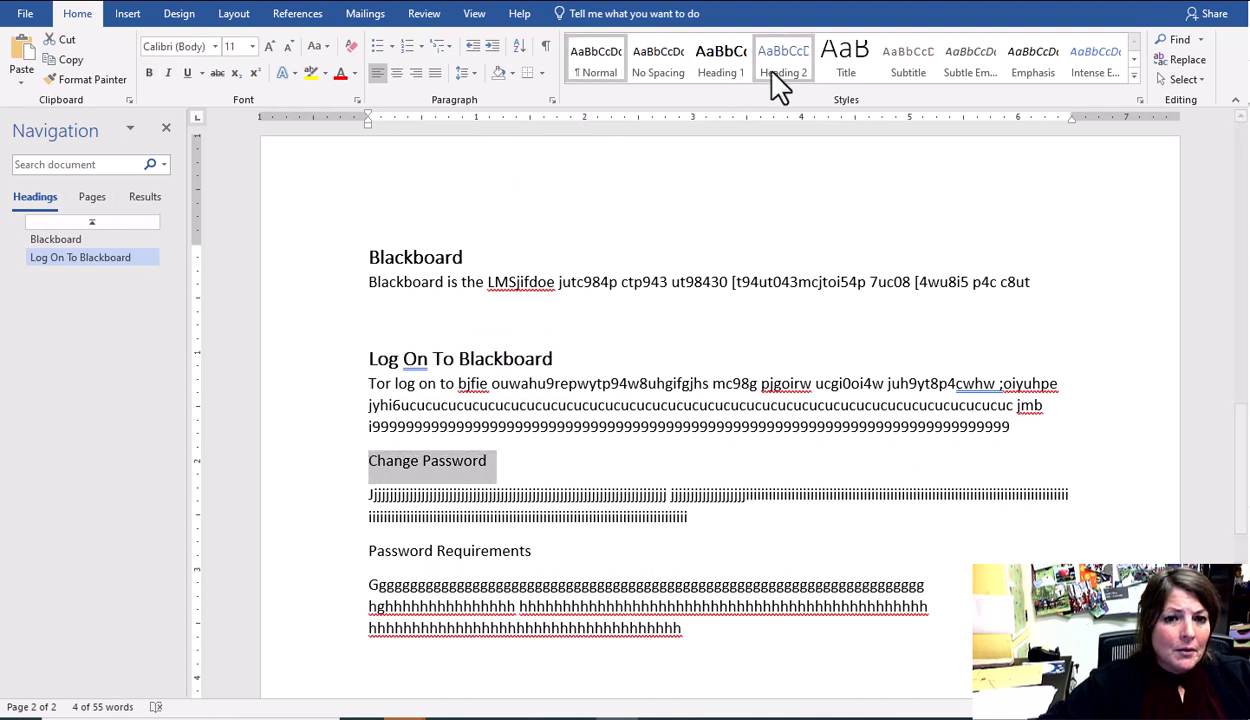
pyautogui.click(722, 62)
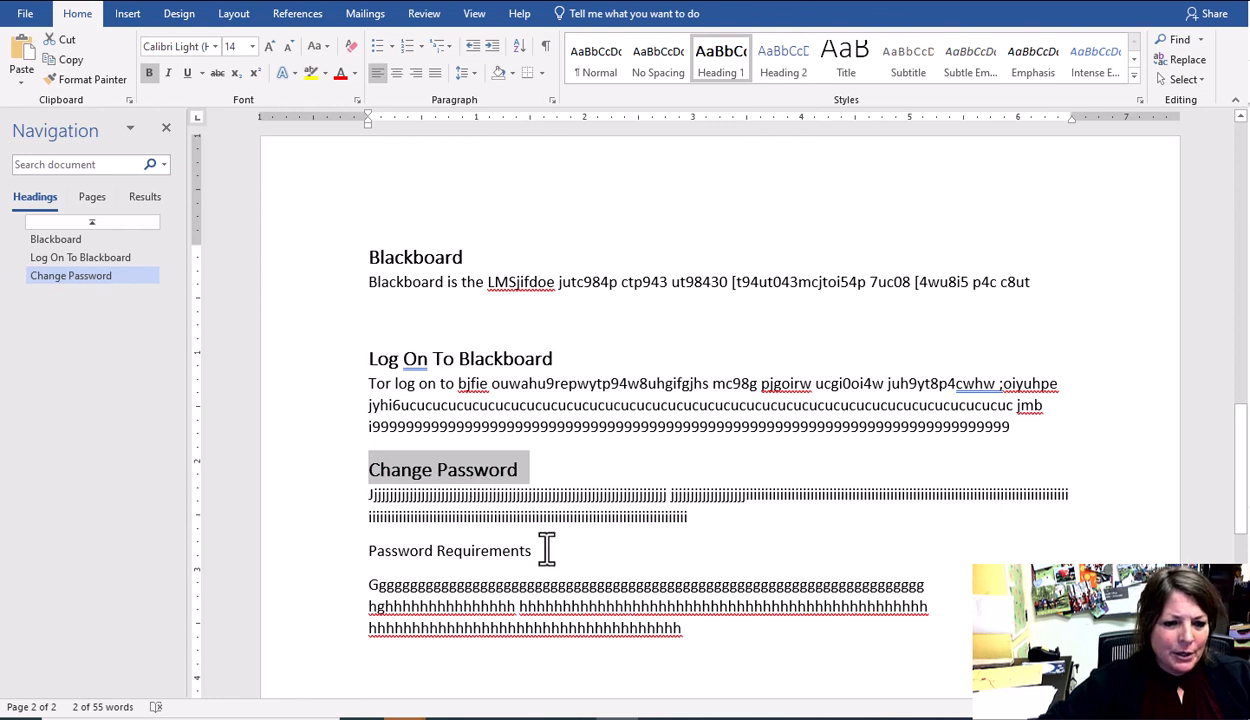
# Apply the Heading 2 style to "Password Requirements" and modify that style to bold with the automatic font color
pyautogui.moveTo(546, 551); pyautogui.dragTo(371, 551)
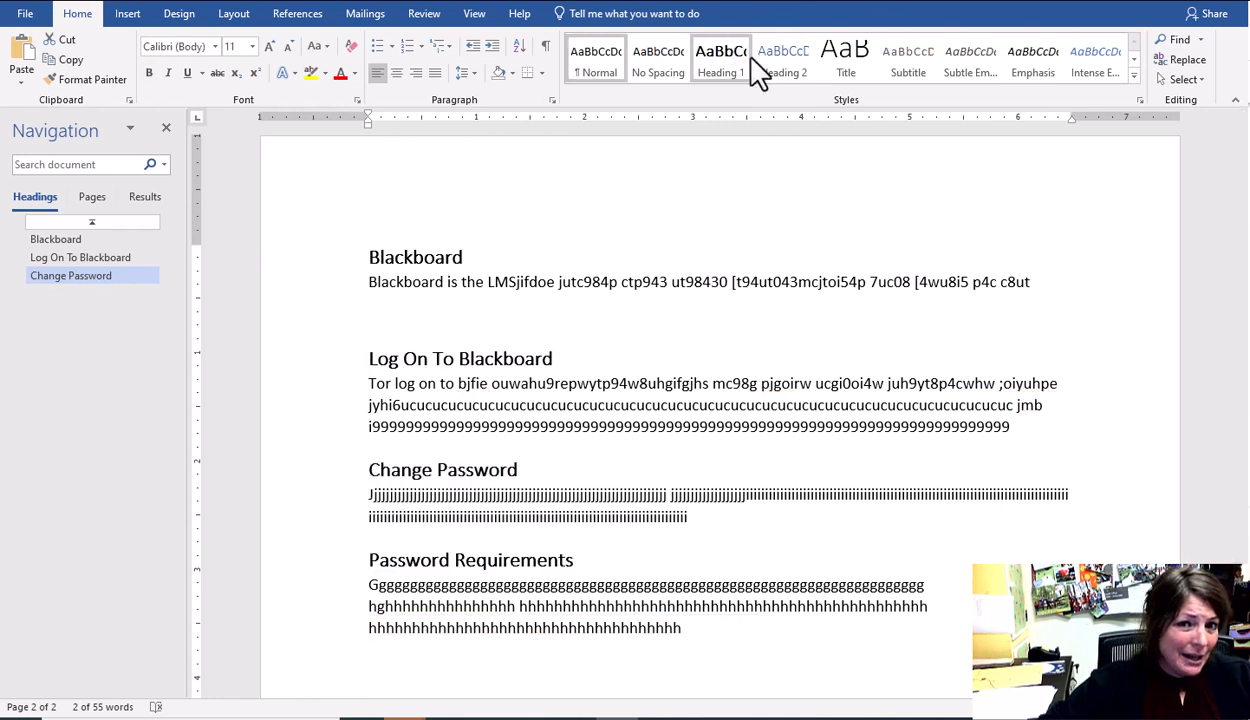
pyautogui.click(795, 72)
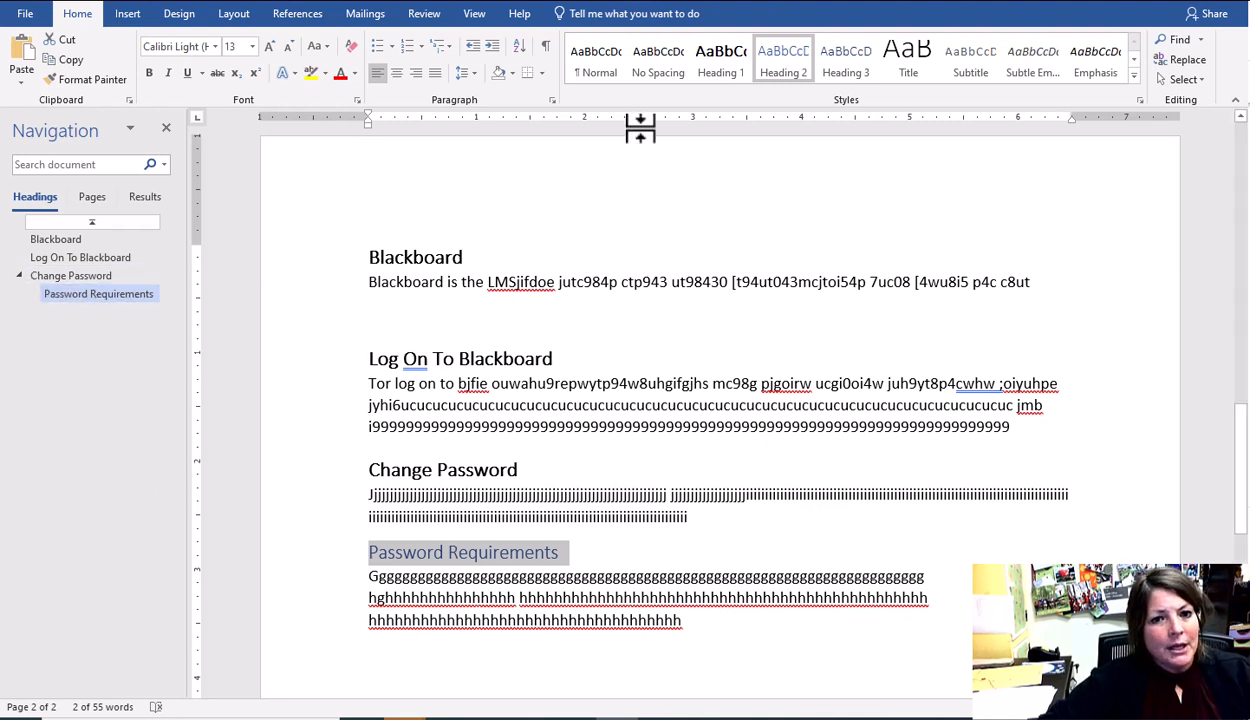
pyautogui.rightClick(790, 80)
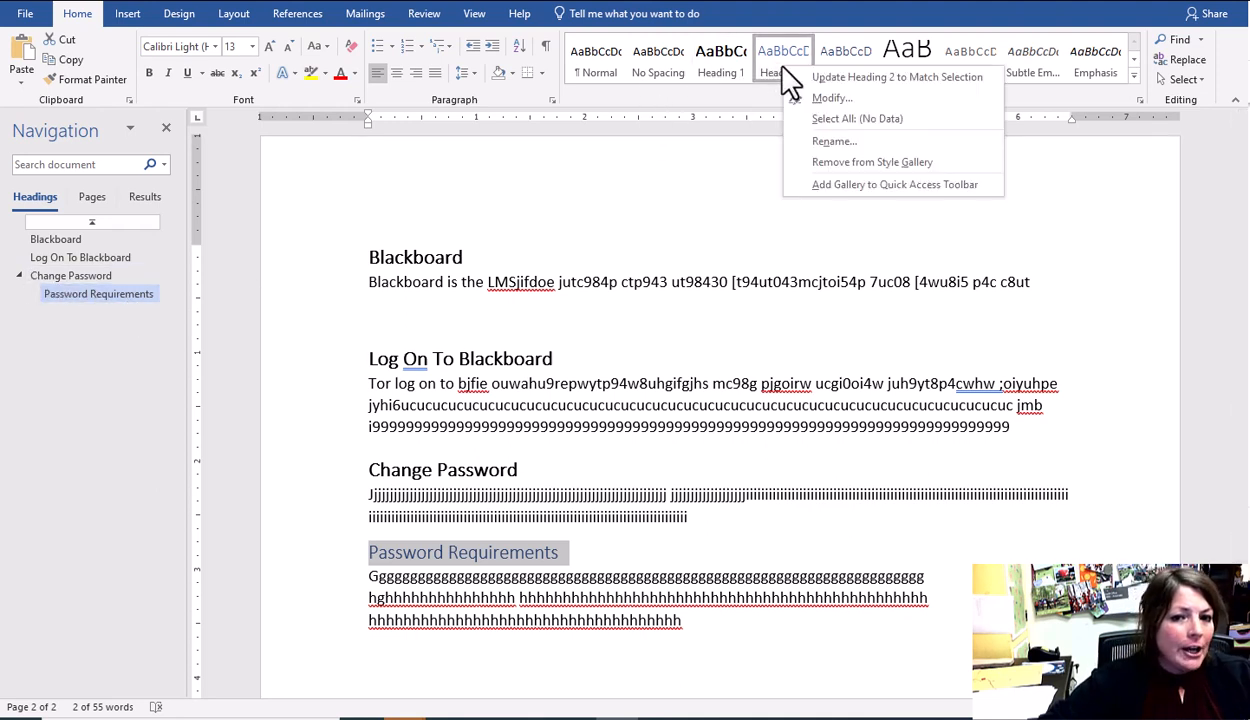
pyautogui.click(796, 97)
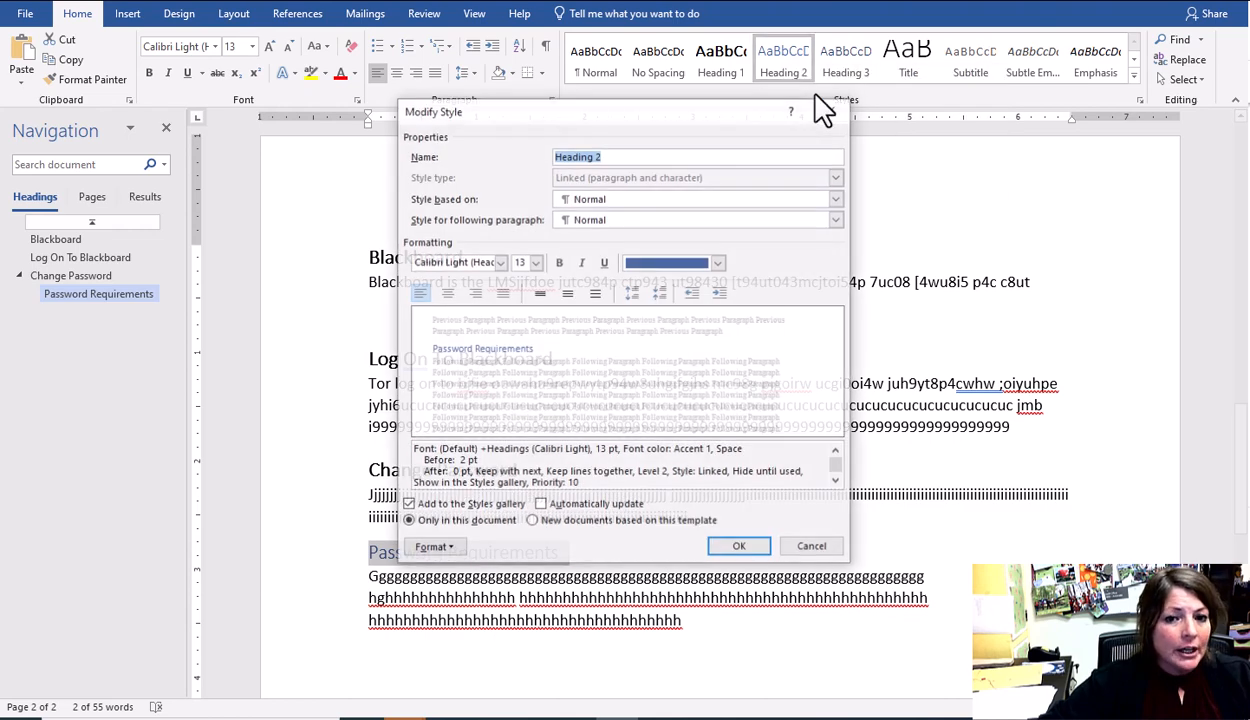
pyautogui.click(718, 262)
pyautogui.click(630, 276)
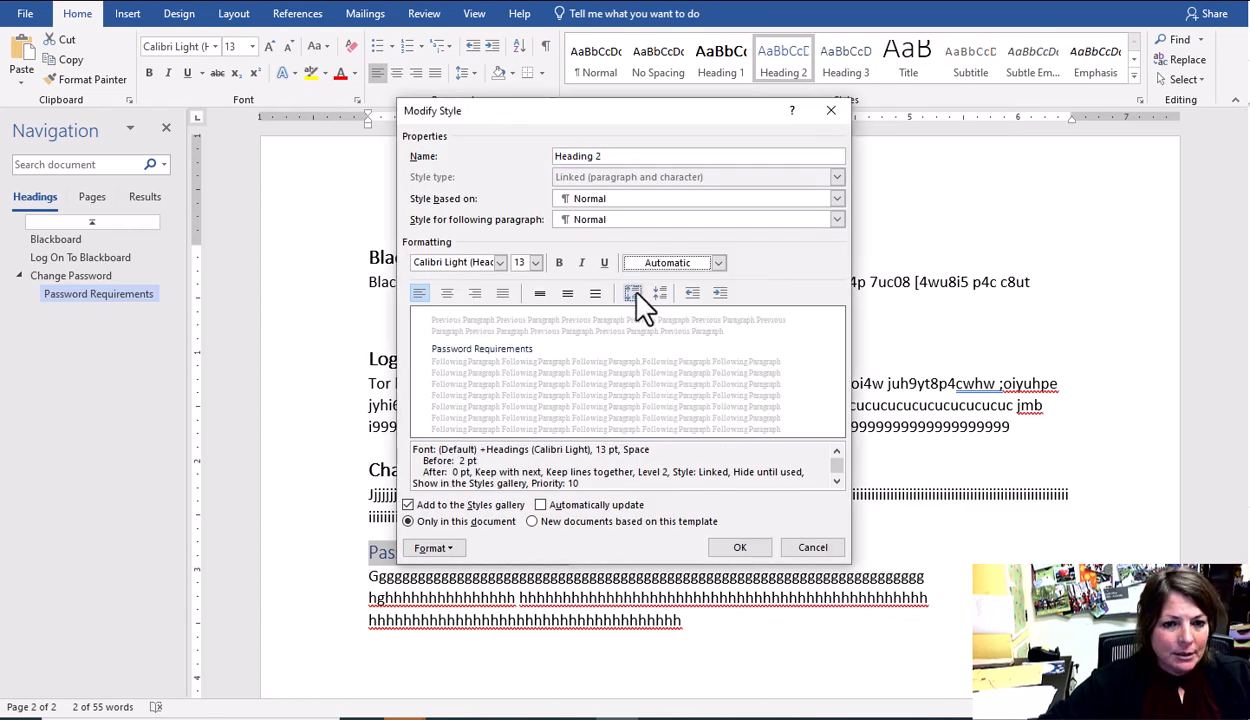
pyautogui.click(560, 263)
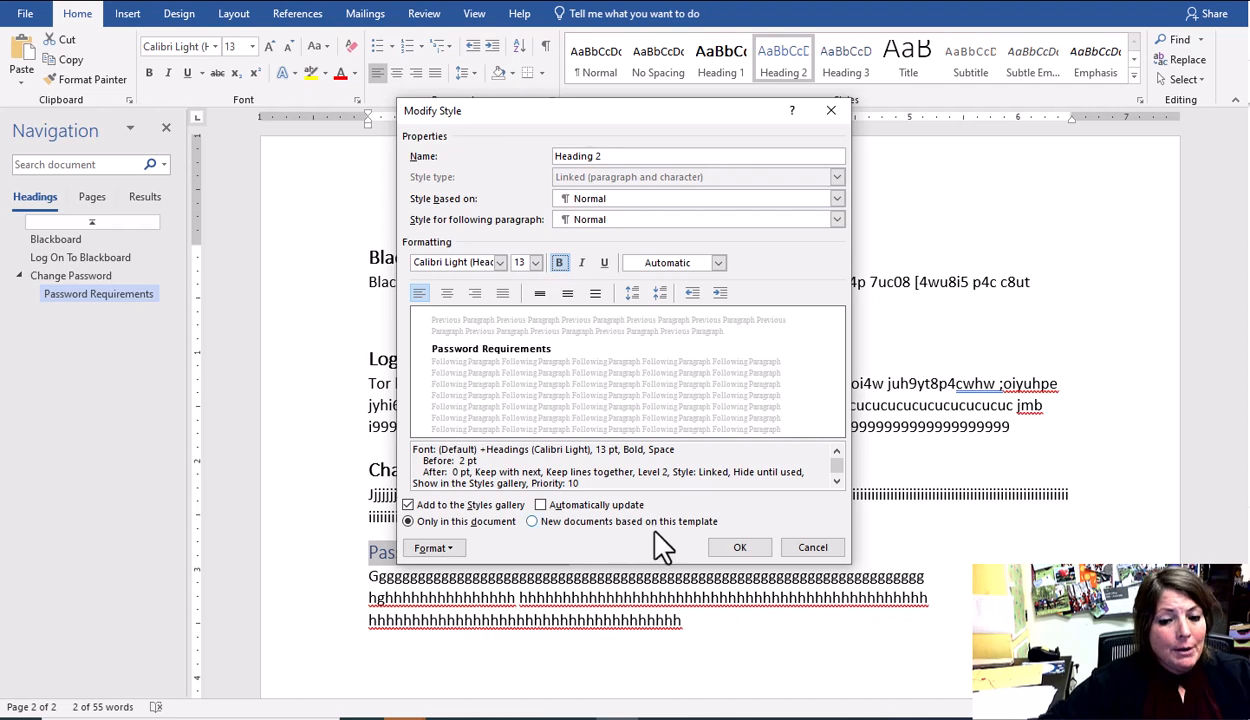
pyautogui.click(745, 549)
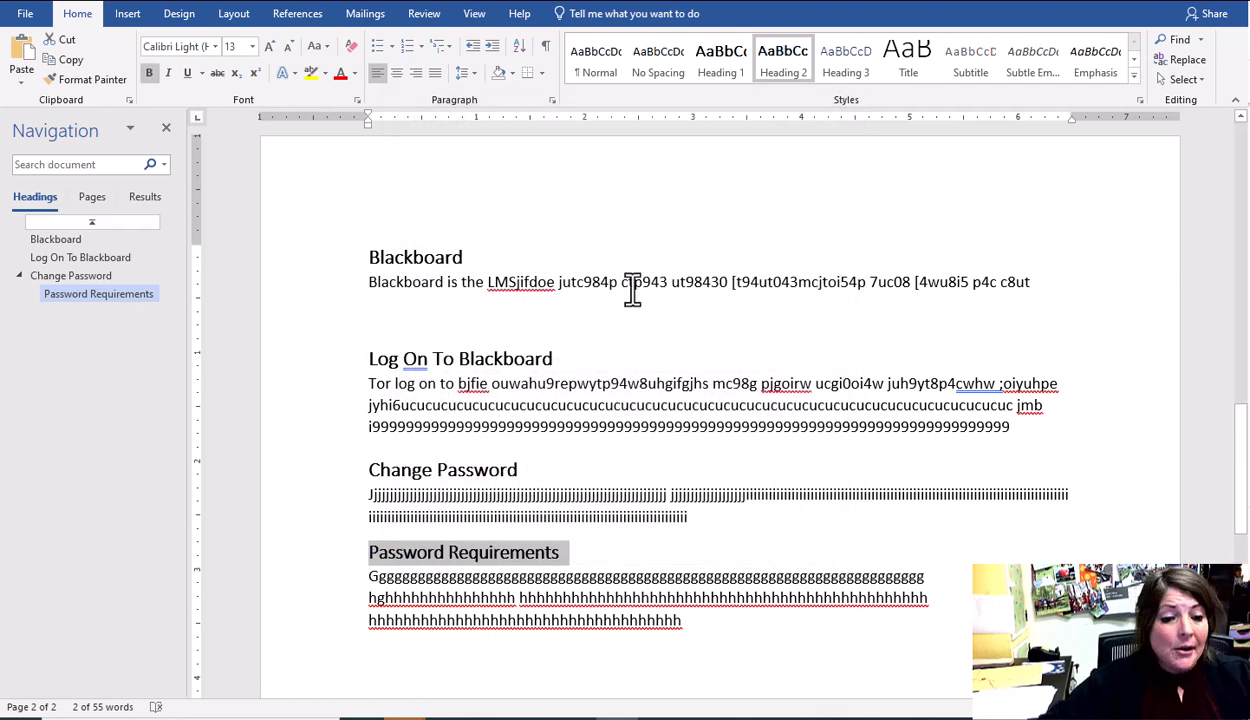
# Check which heading style is applied to each of the four section titles
pyautogui.click(459, 257)
pyautogui.click(493, 358)
pyautogui.click(502, 470)
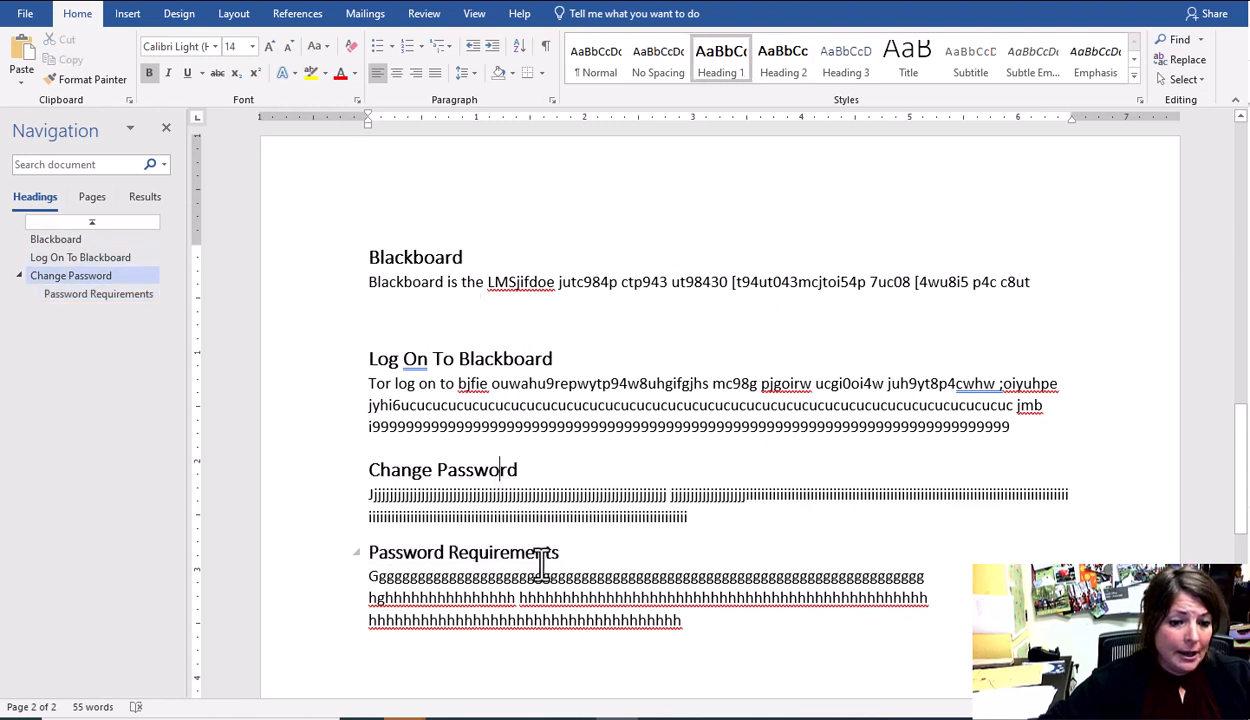
pyautogui.click(547, 553)
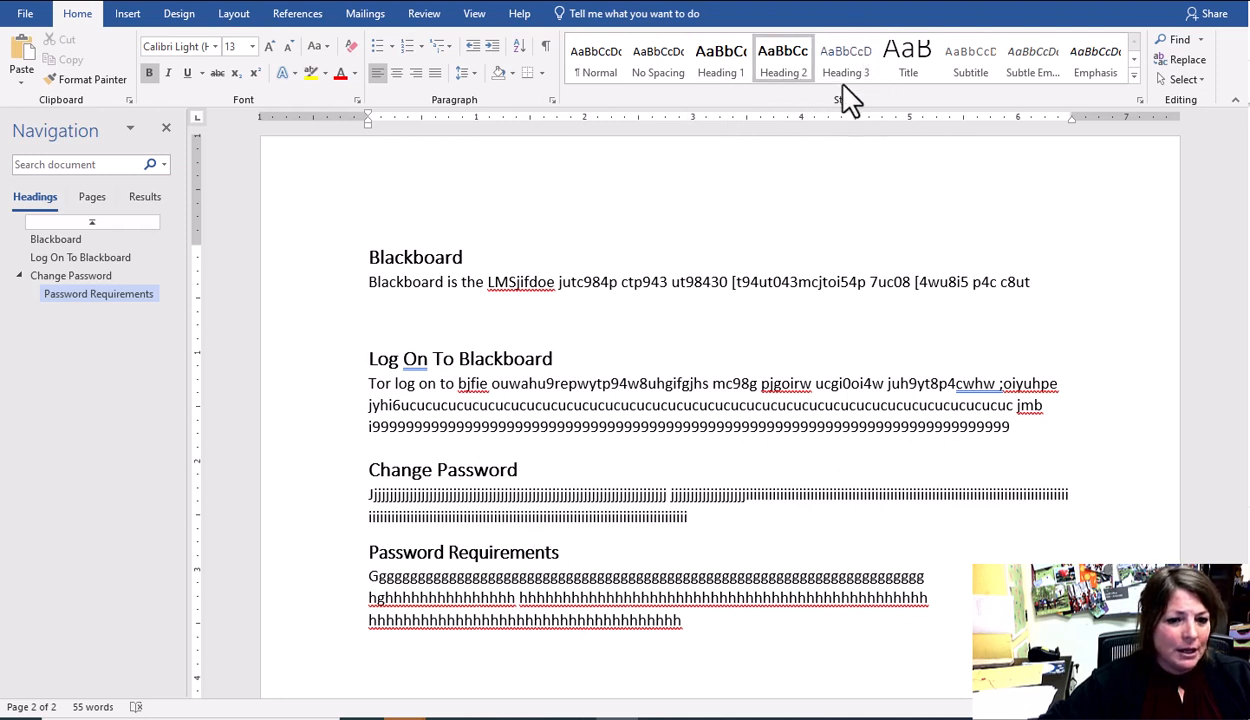
# Add a sample line "jytfjyuf" below the last paragraph and apply the Heading 3 style to it
pyautogui.click(818, 630)
pyautogui.press('Return')
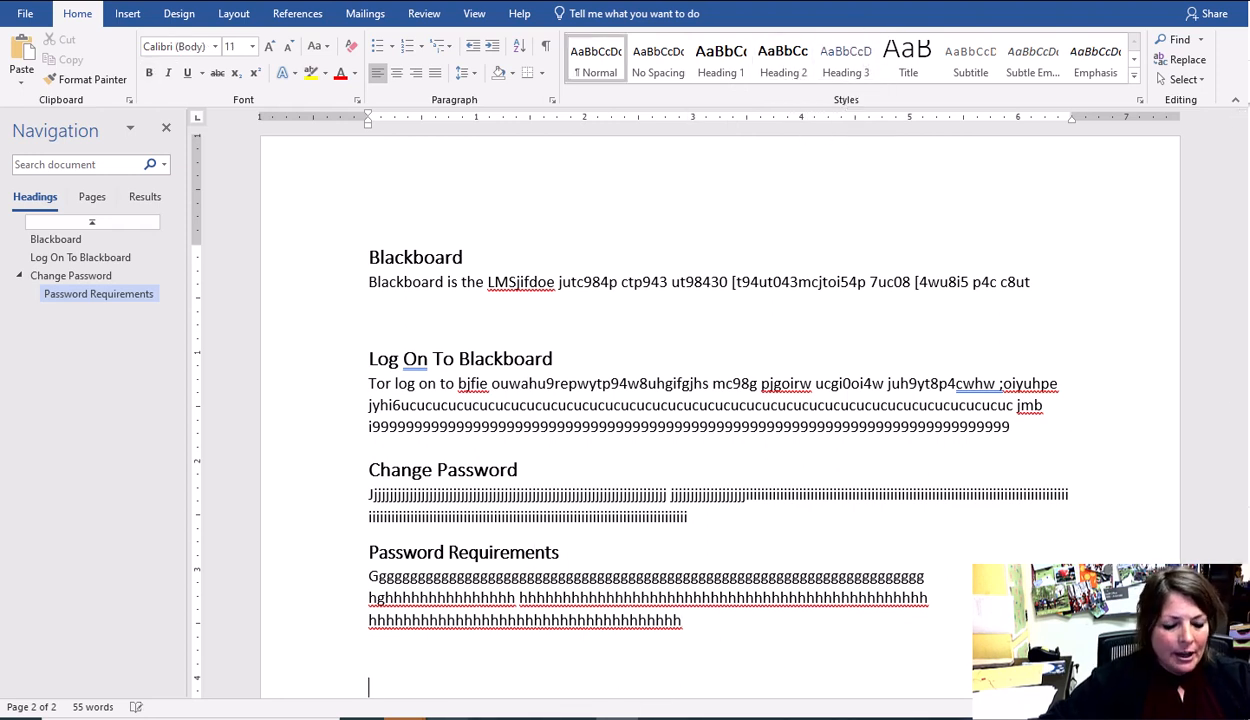
pyautogui.write('jytfjyuf')
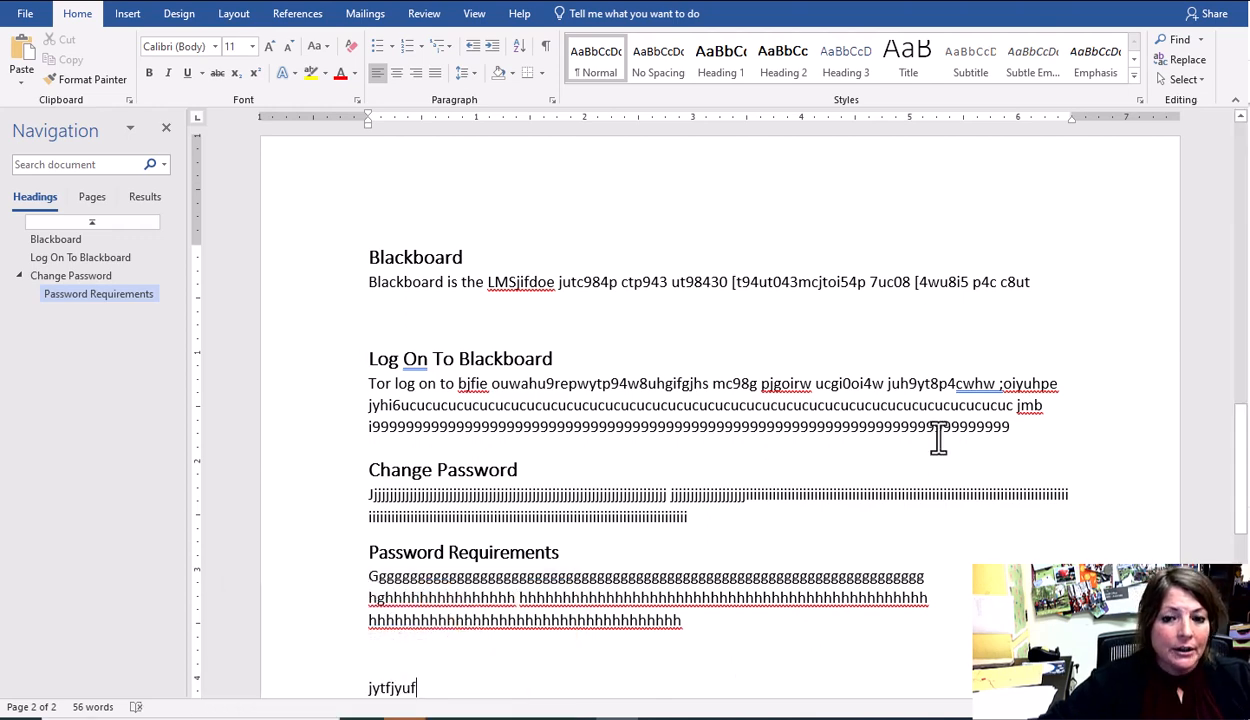
pyautogui.scroll(-1, 455, 658)
pyautogui.moveTo(438, 636); pyautogui.dragTo(366, 638)
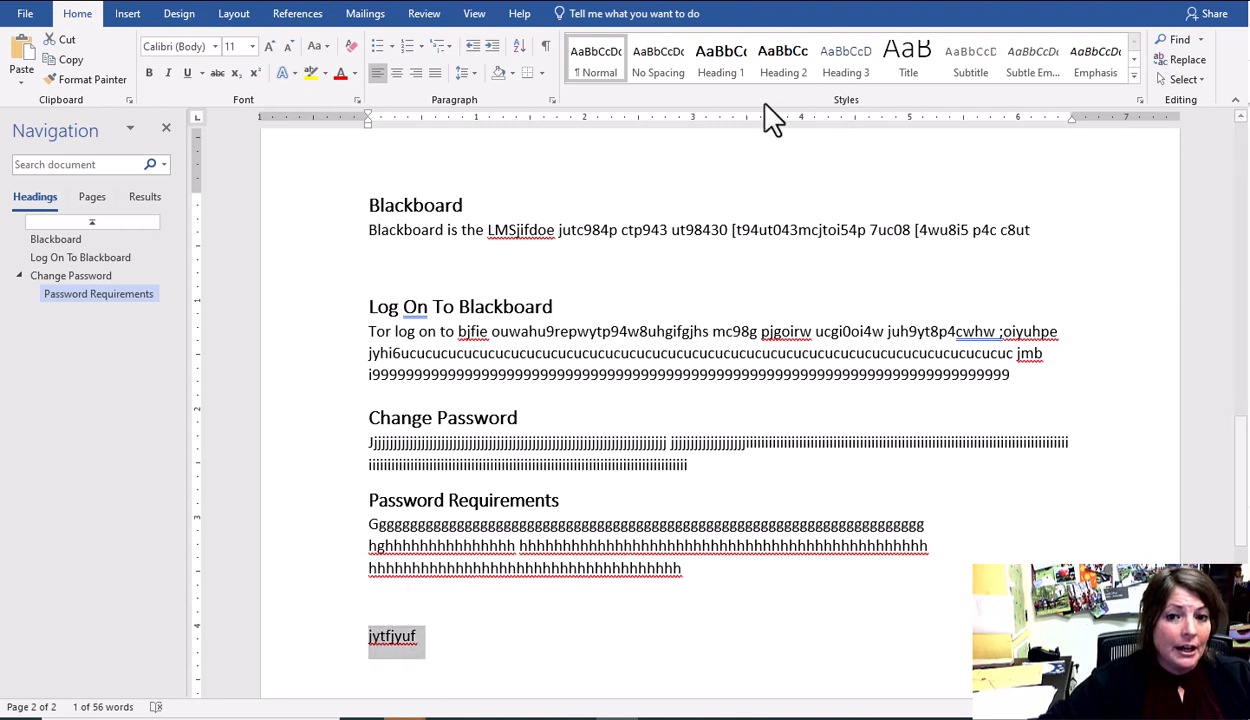
pyautogui.click(855, 72)
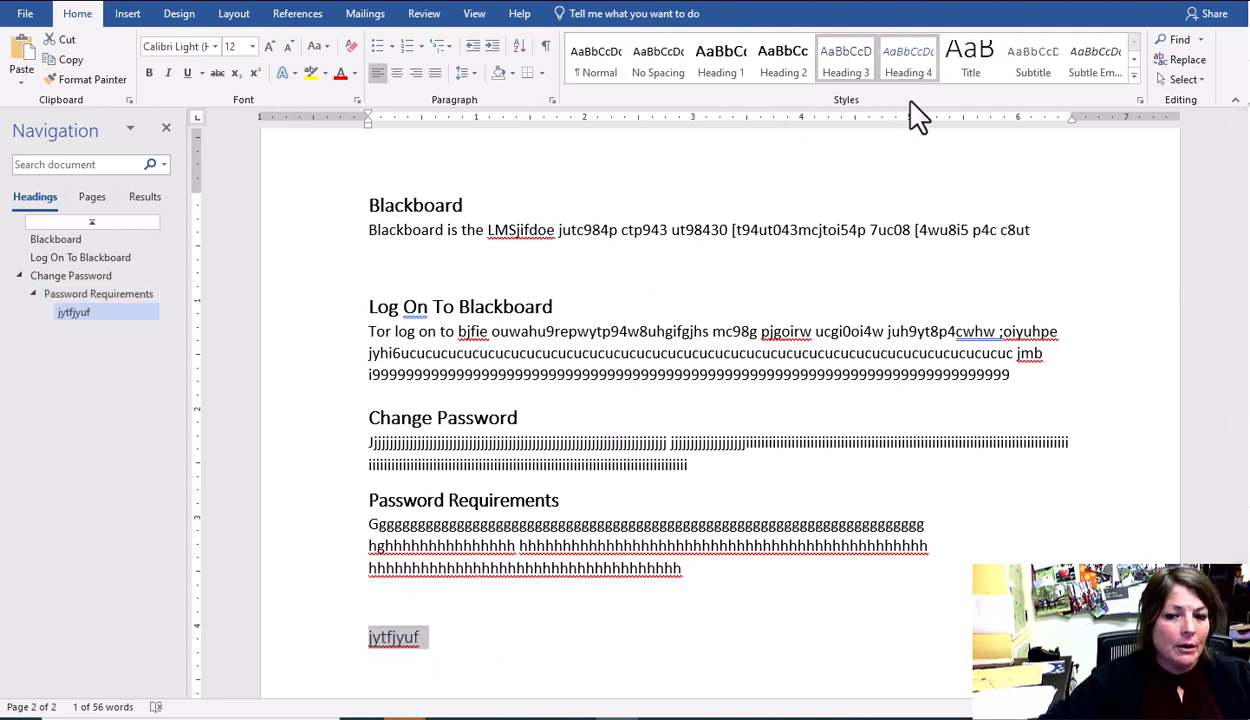
# Delete the sample line "jytfjyuf" at the end of the document
pyautogui.click(605, 640)
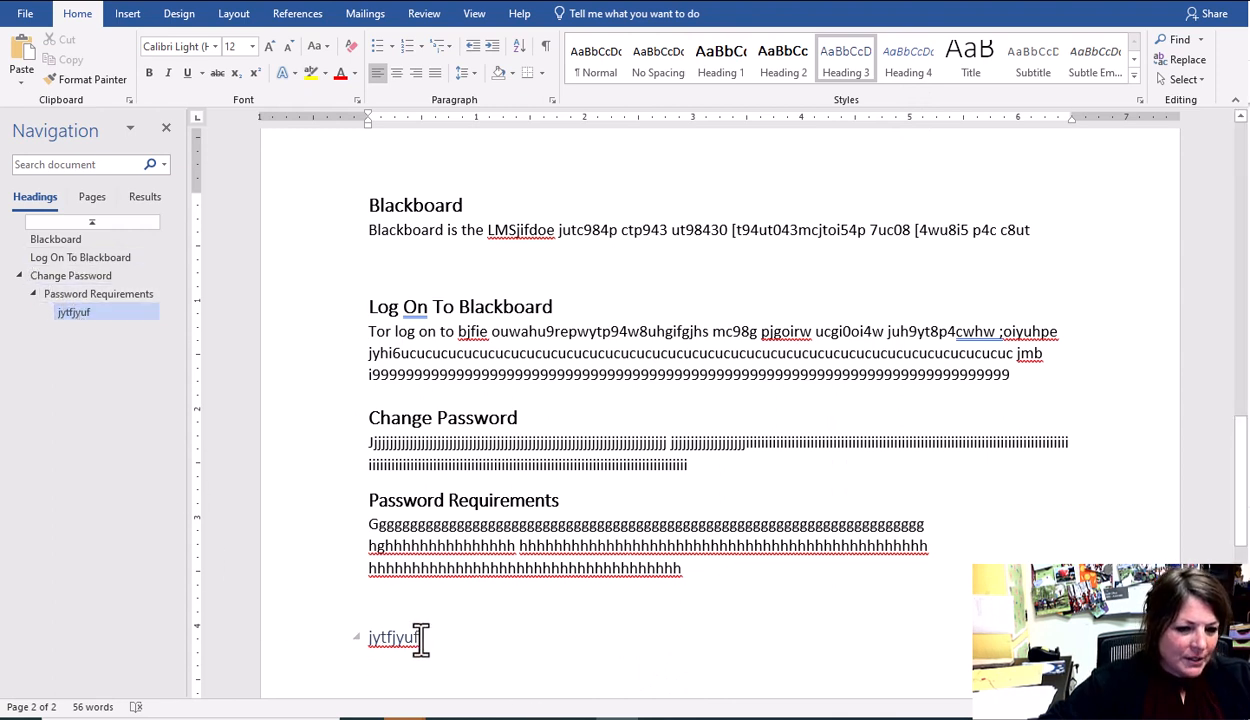
pyautogui.moveTo(446, 636); pyautogui.dragTo(336, 640)
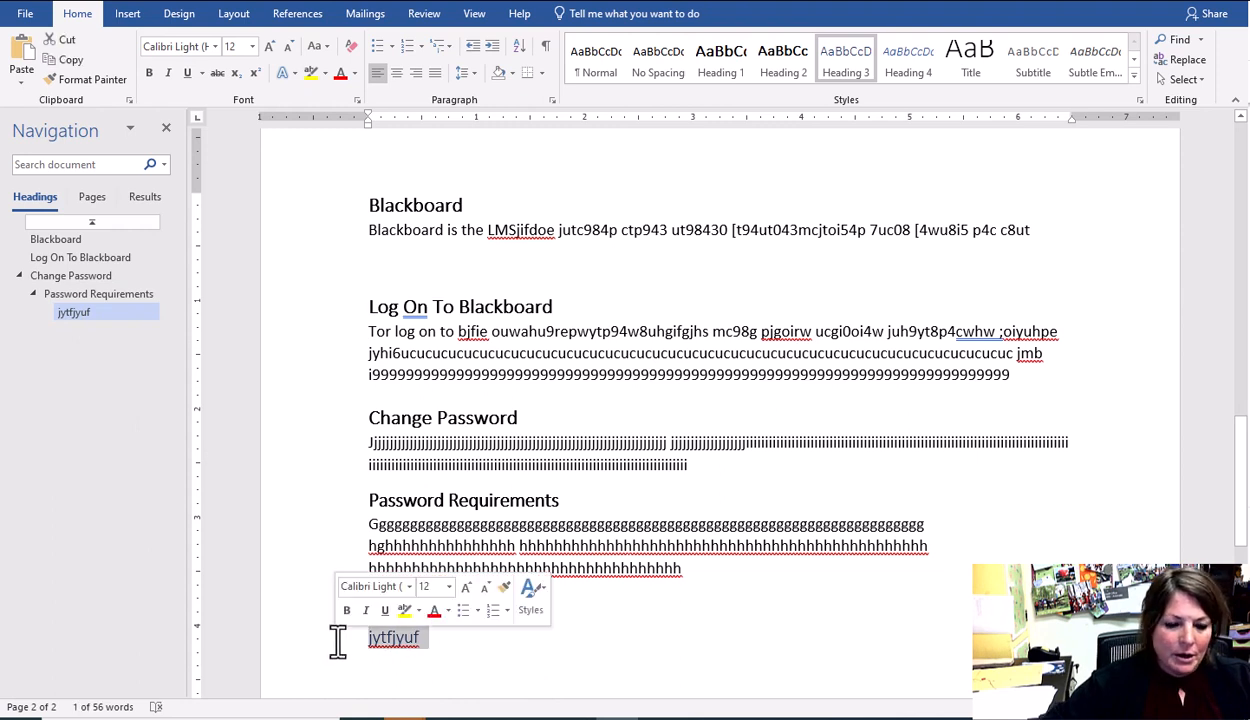
pyautogui.press('BackSpace')
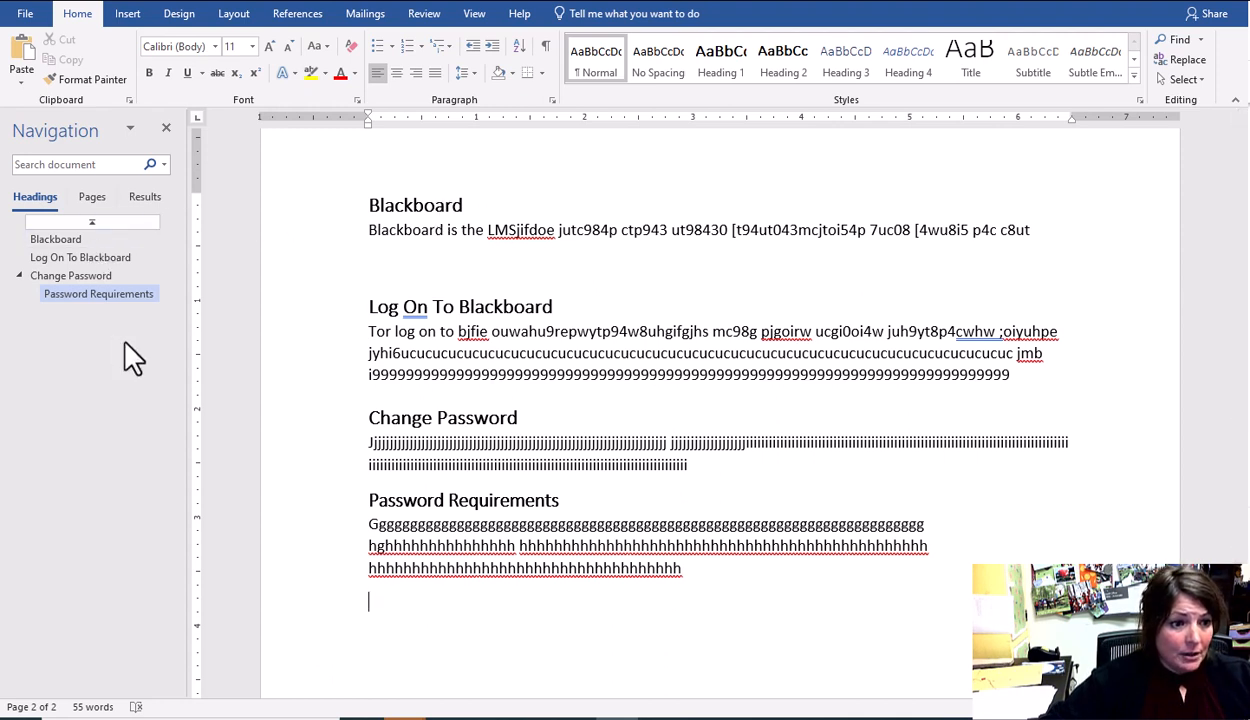
# Jump between all four sections through the heading outline, ending at the "Blackboard" heading
pyautogui.click(232, 375)
pyautogui.click(73, 239)
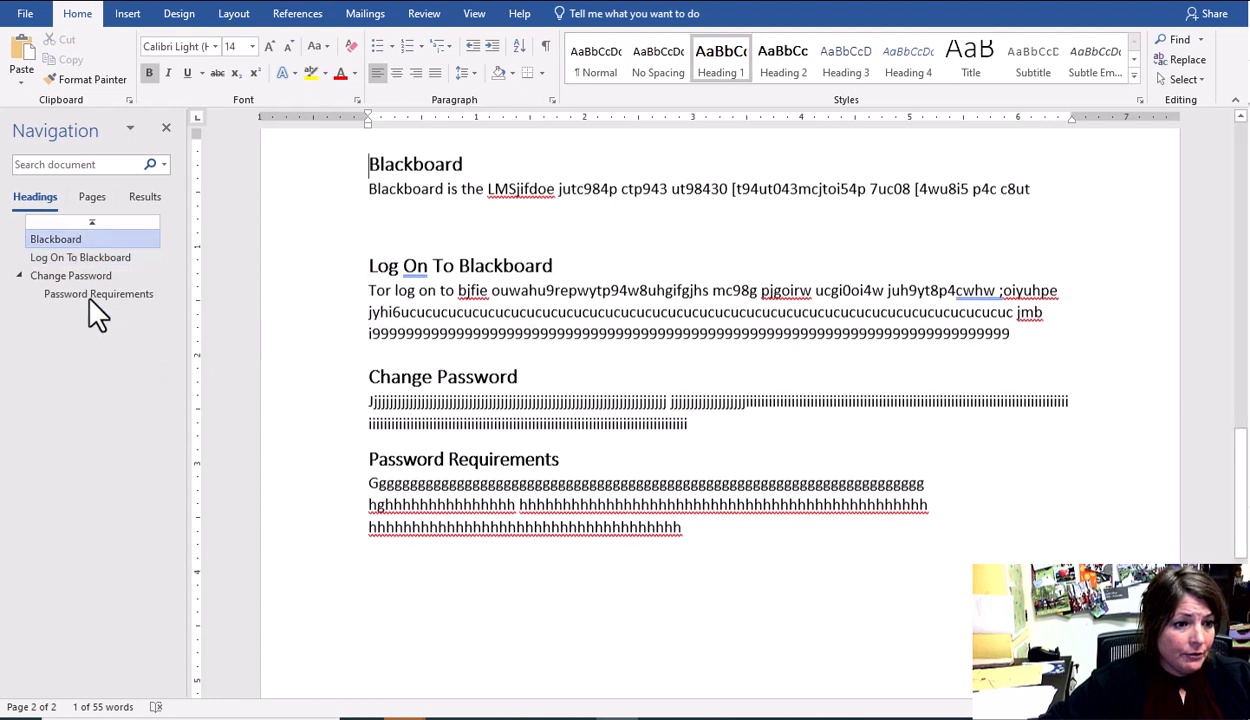
pyautogui.click(85, 275)
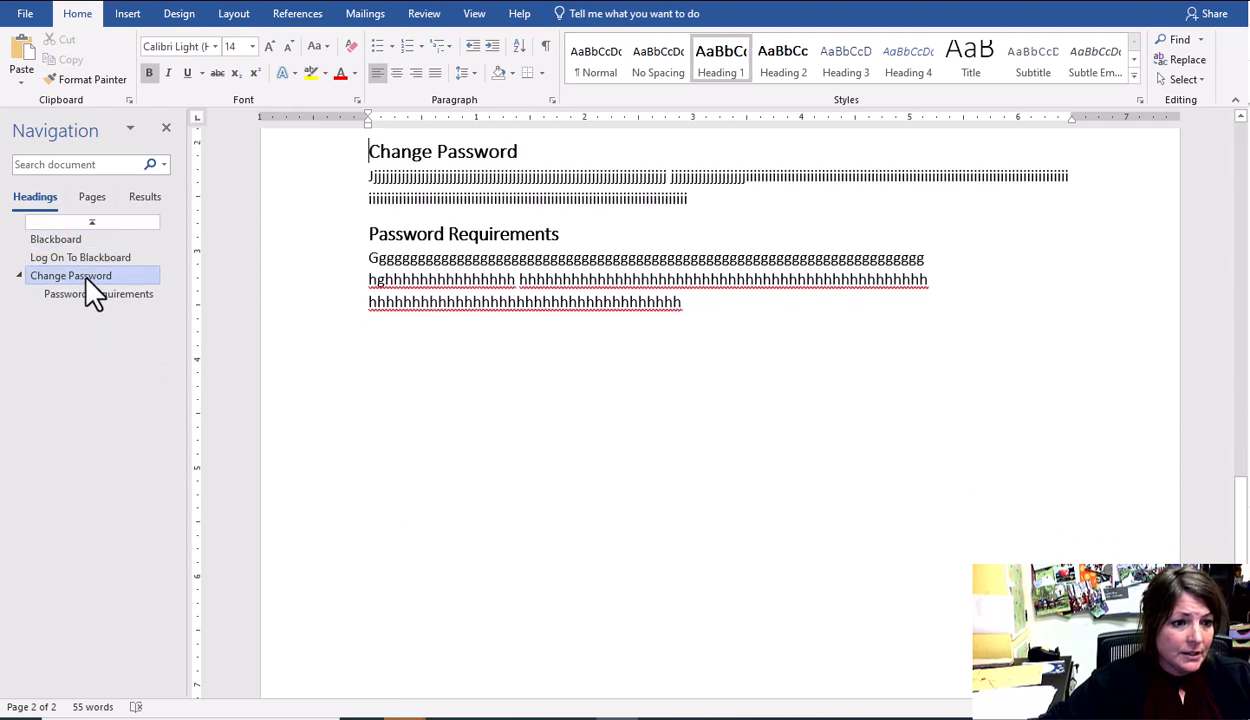
pyautogui.click(88, 258)
pyautogui.click(92, 293)
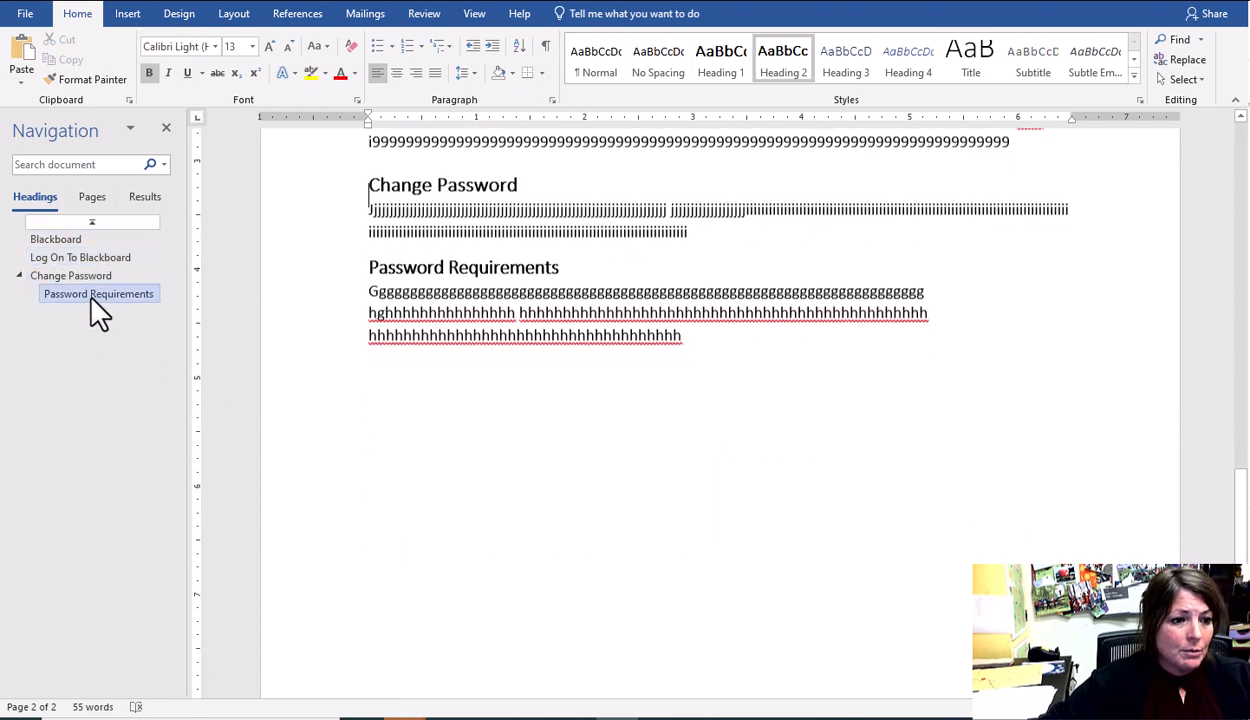
pyautogui.click(90, 274)
pyautogui.click(88, 257)
pyautogui.click(70, 239)
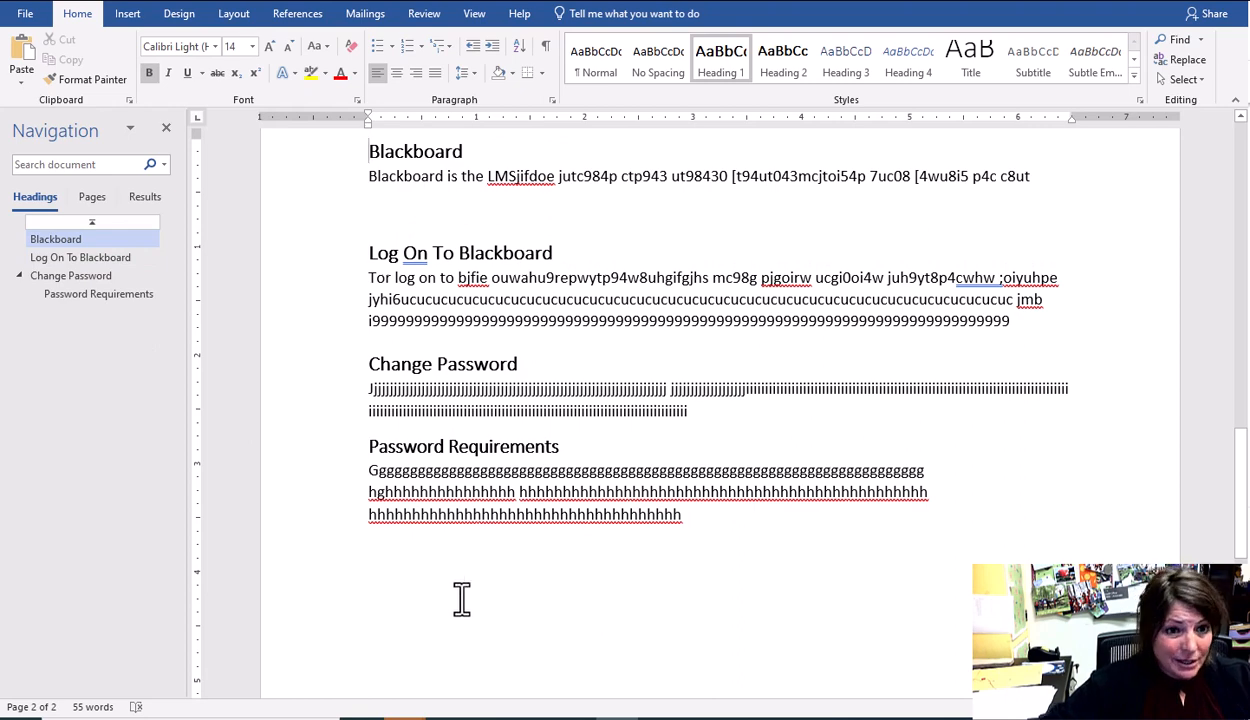
# Insert a blank page between the cover page and the "Blackboard" heading
pyautogui.scroll(5, 460, 590)
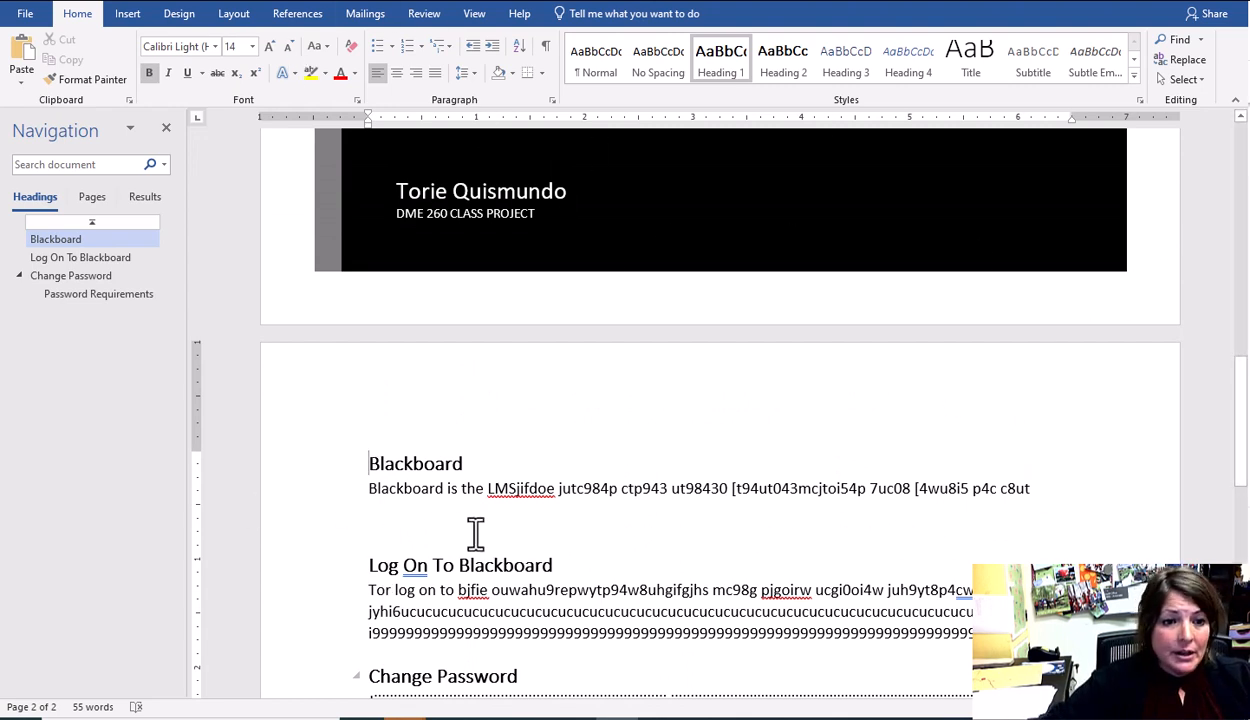
pyautogui.scroll(-1, 475, 533)
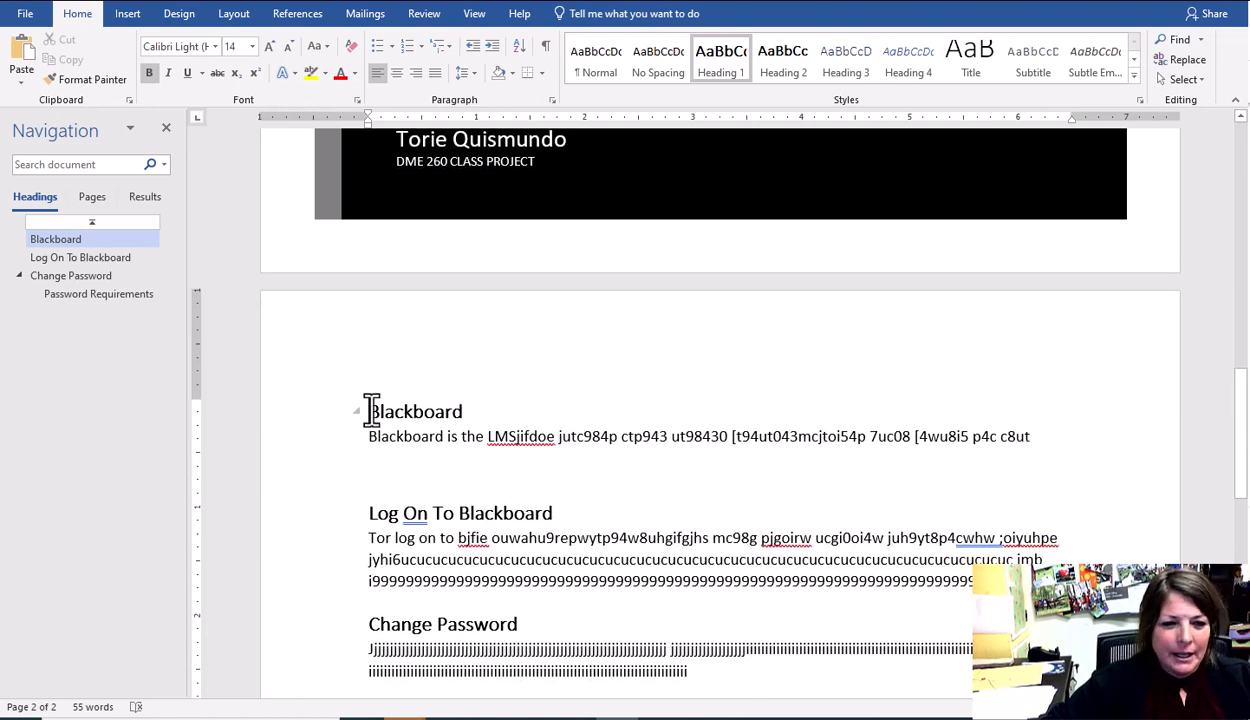
pyautogui.click(124, 16)
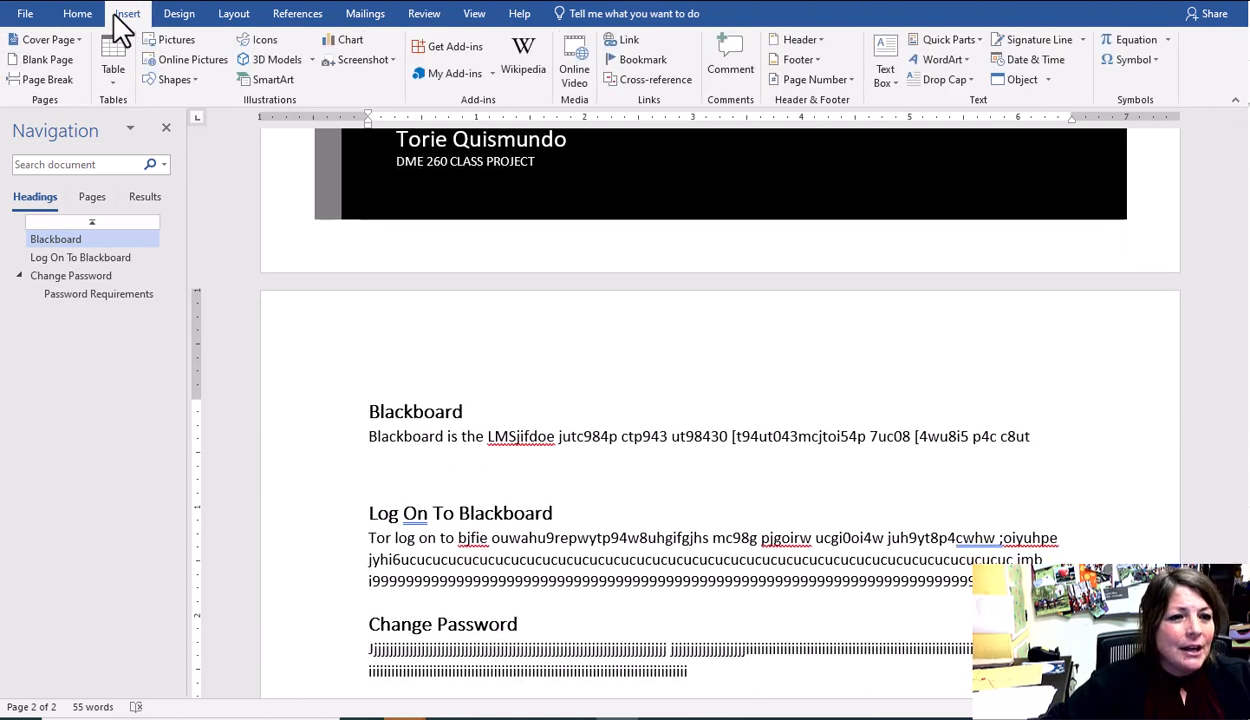
pyautogui.click(60, 62)
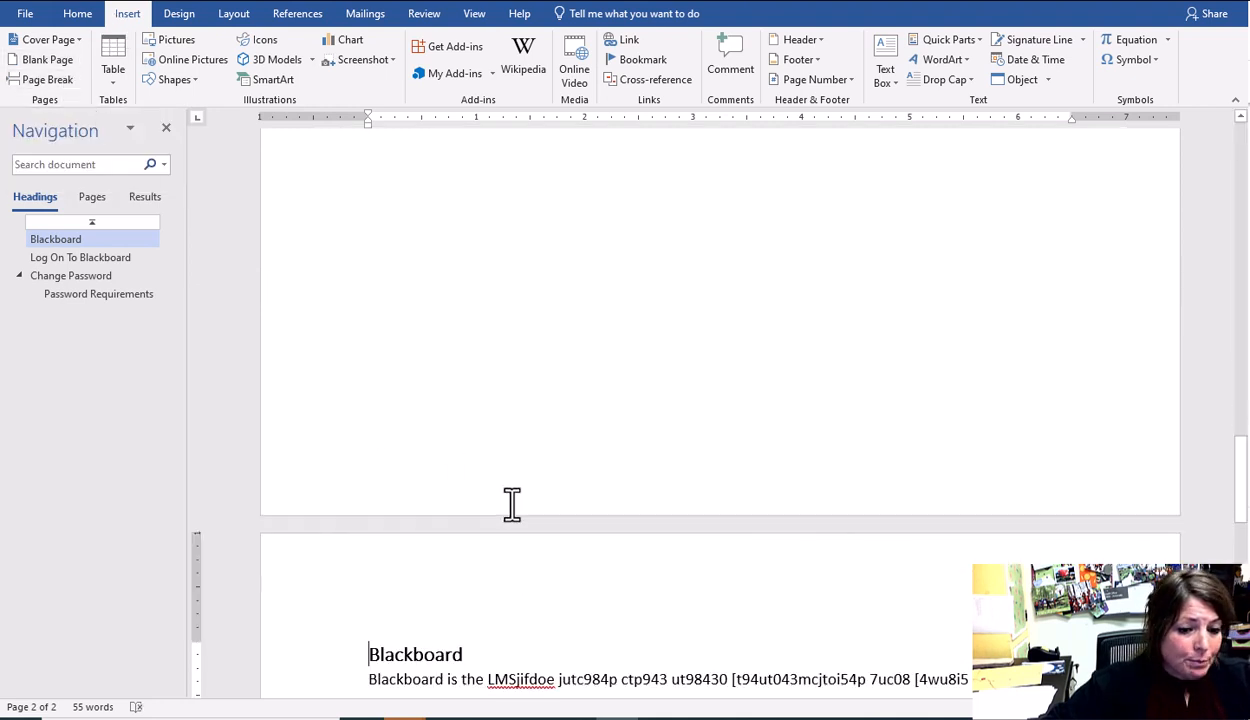
# Show the formatting marks and examine the page break on the blank page after the cover page
pyautogui.scroll(4, 511, 502)
pyautogui.scroll(3, 507, 500)
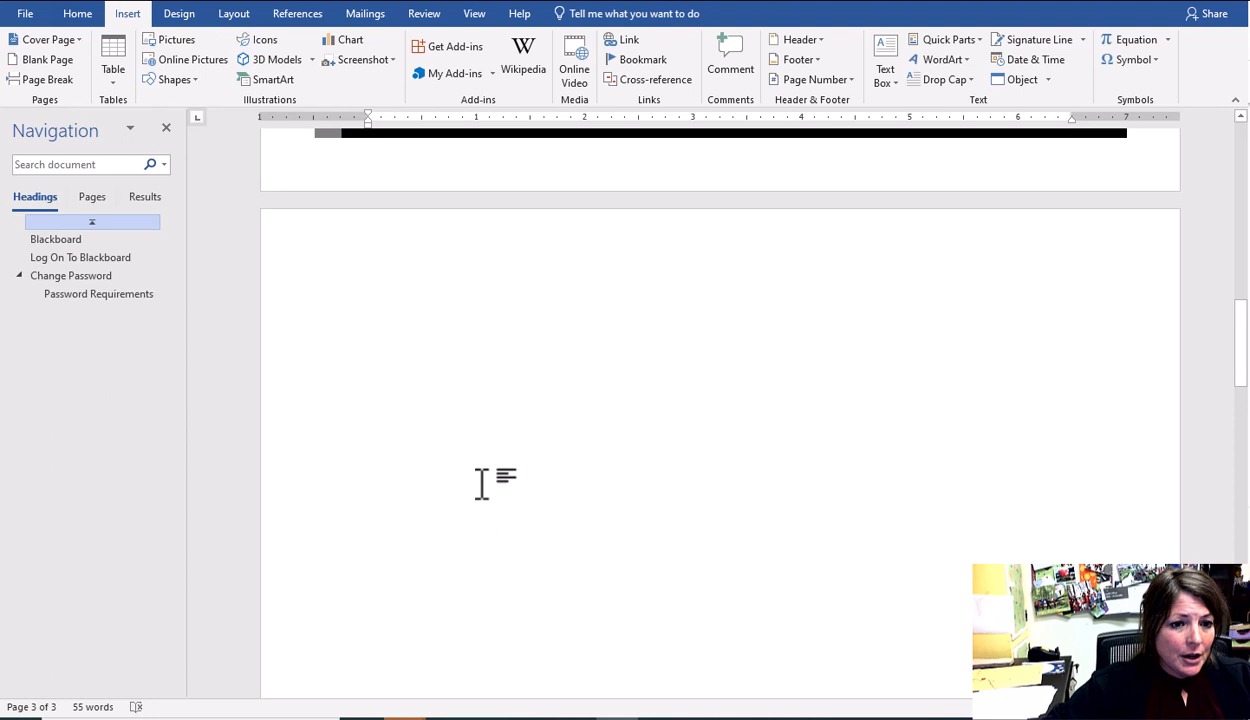
pyautogui.click(431, 260)
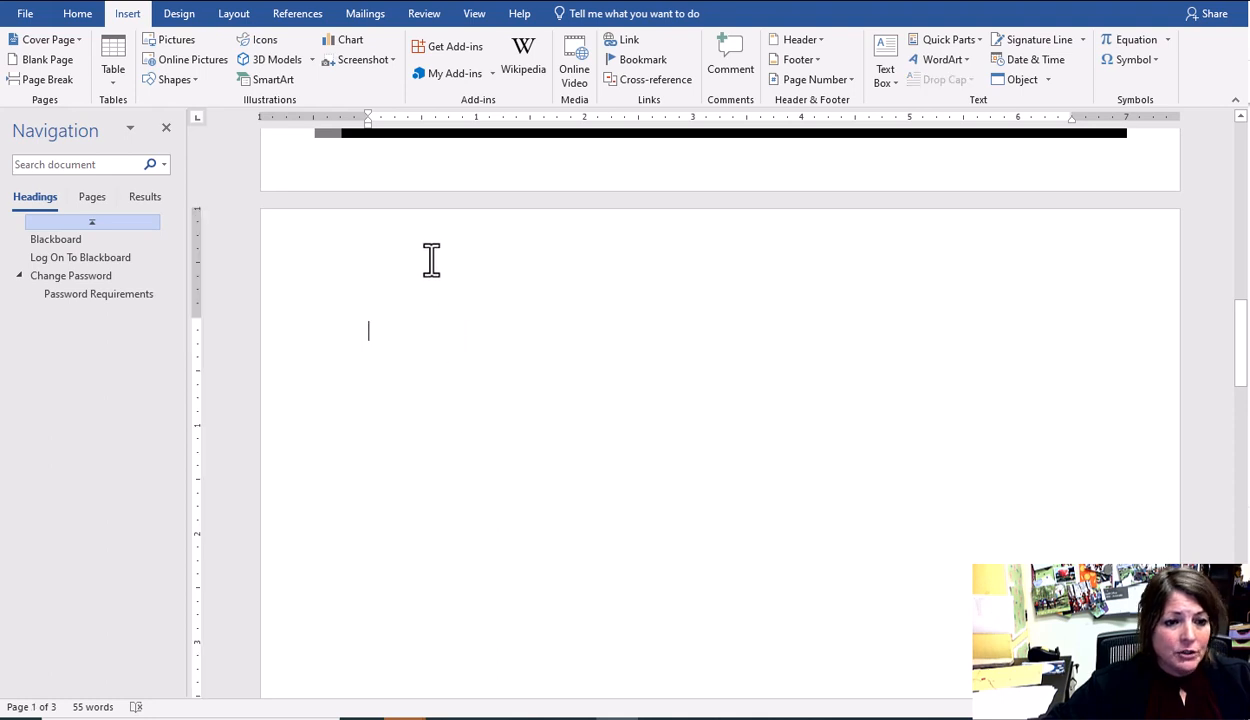
pyautogui.click(78, 14)
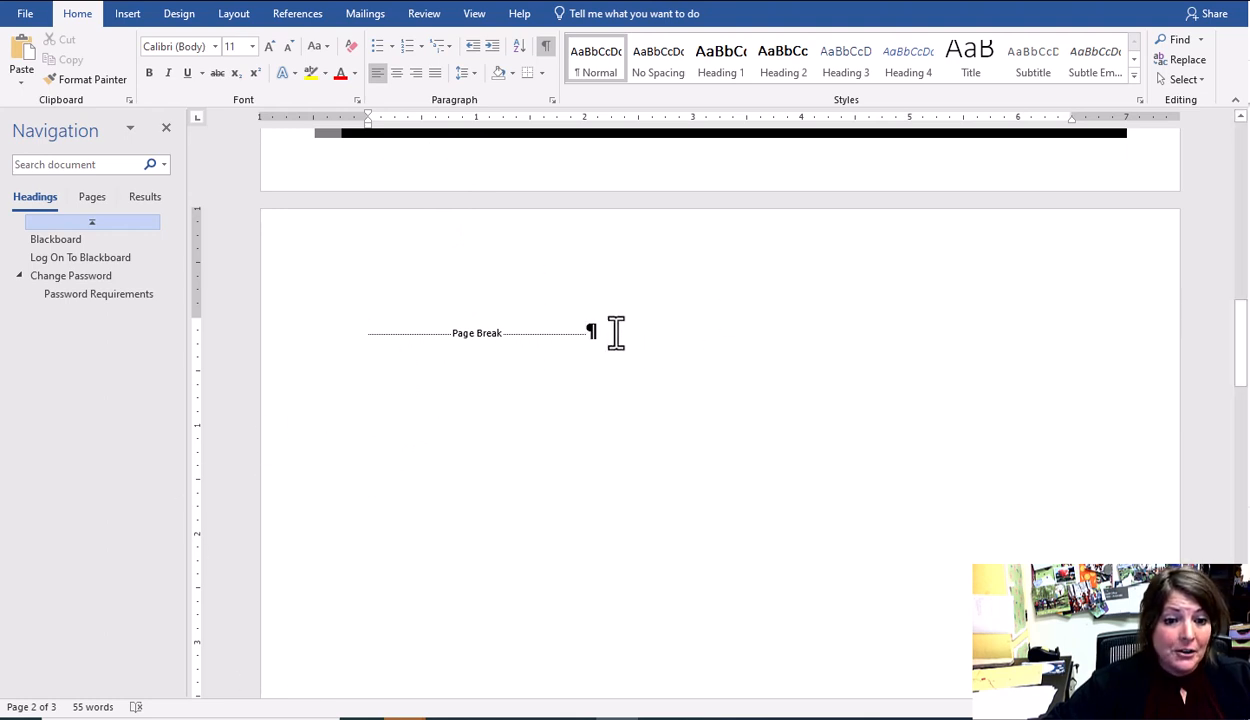
pyautogui.press('Down')
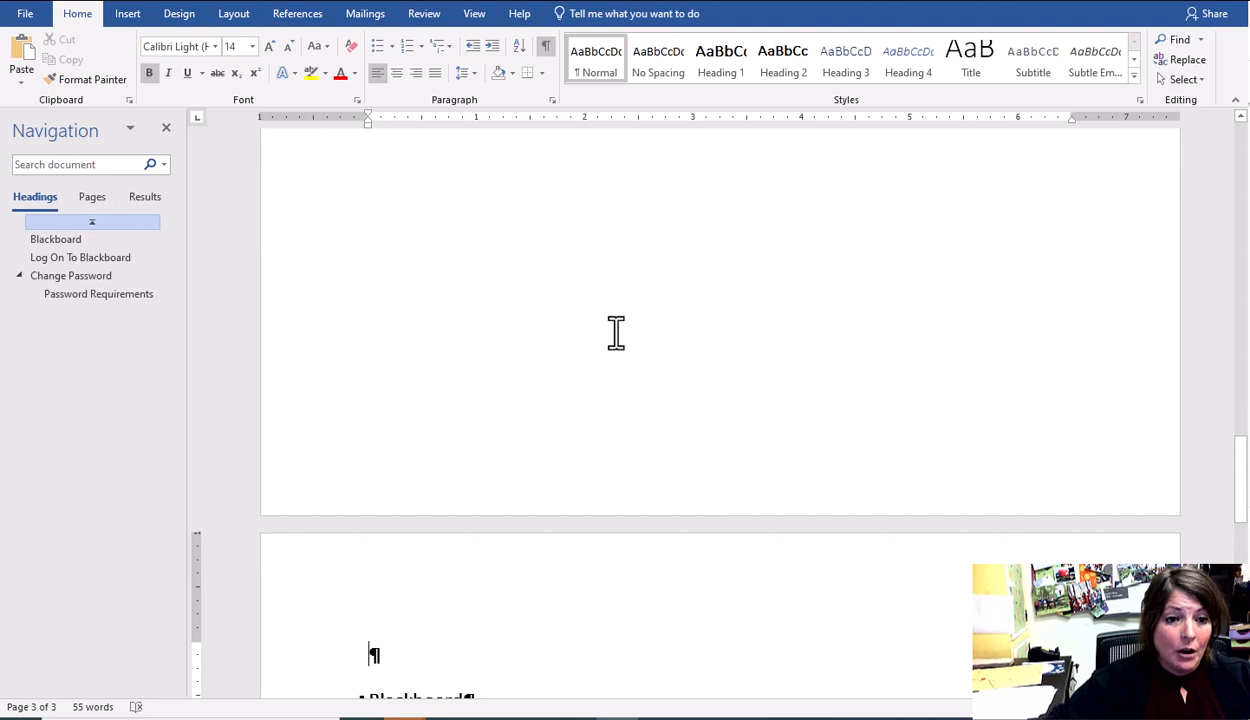
pyautogui.scroll(10, 616, 333)
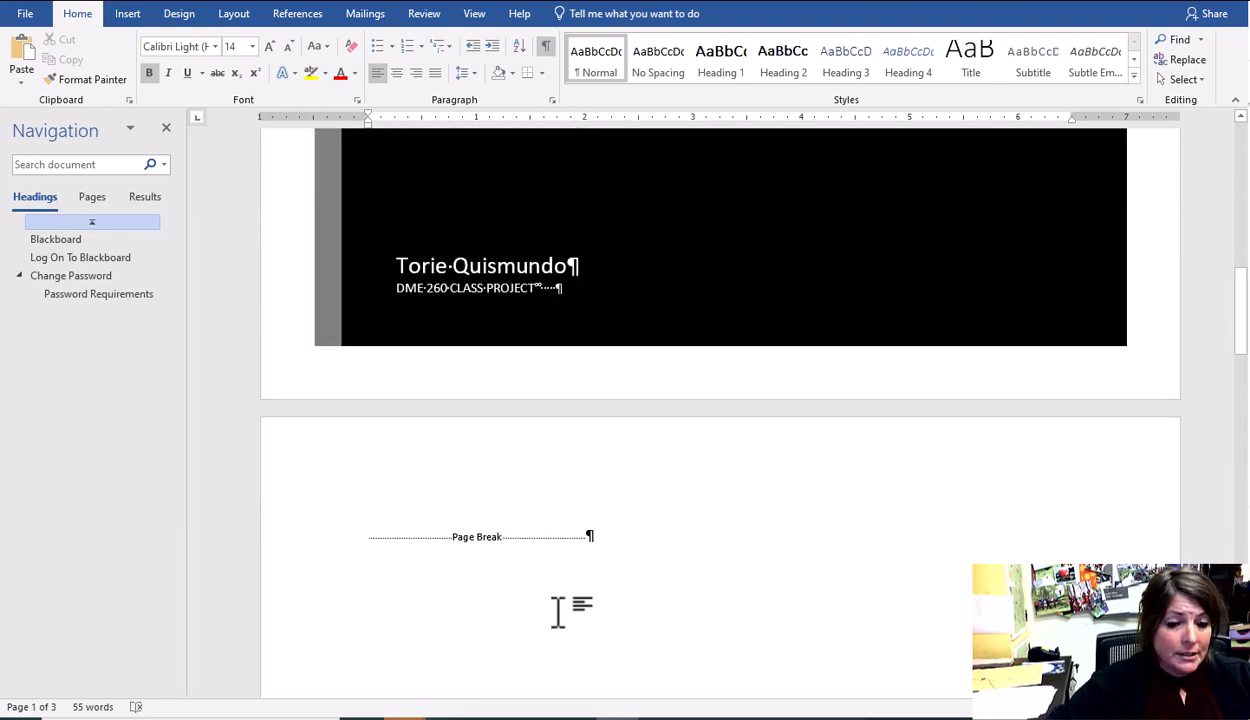
pyautogui.click(605, 537)
pyautogui.scroll(-5, 604, 537)
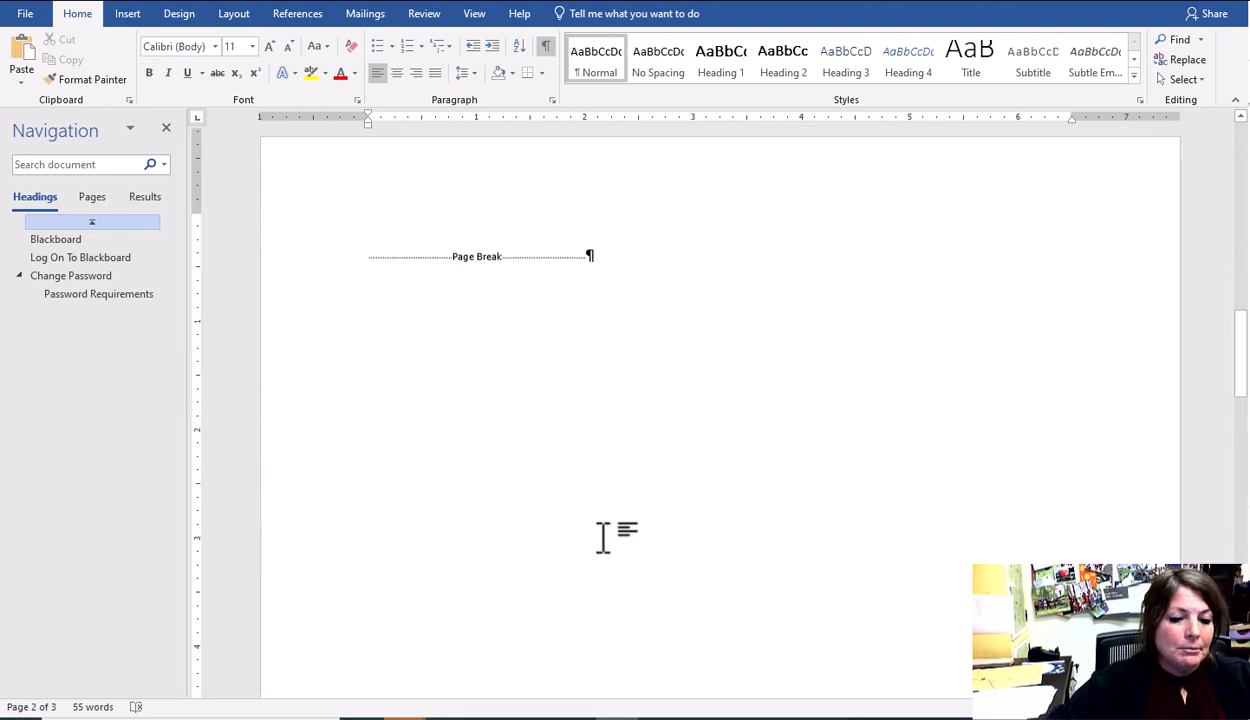
pyautogui.scroll(-3, 604, 537)
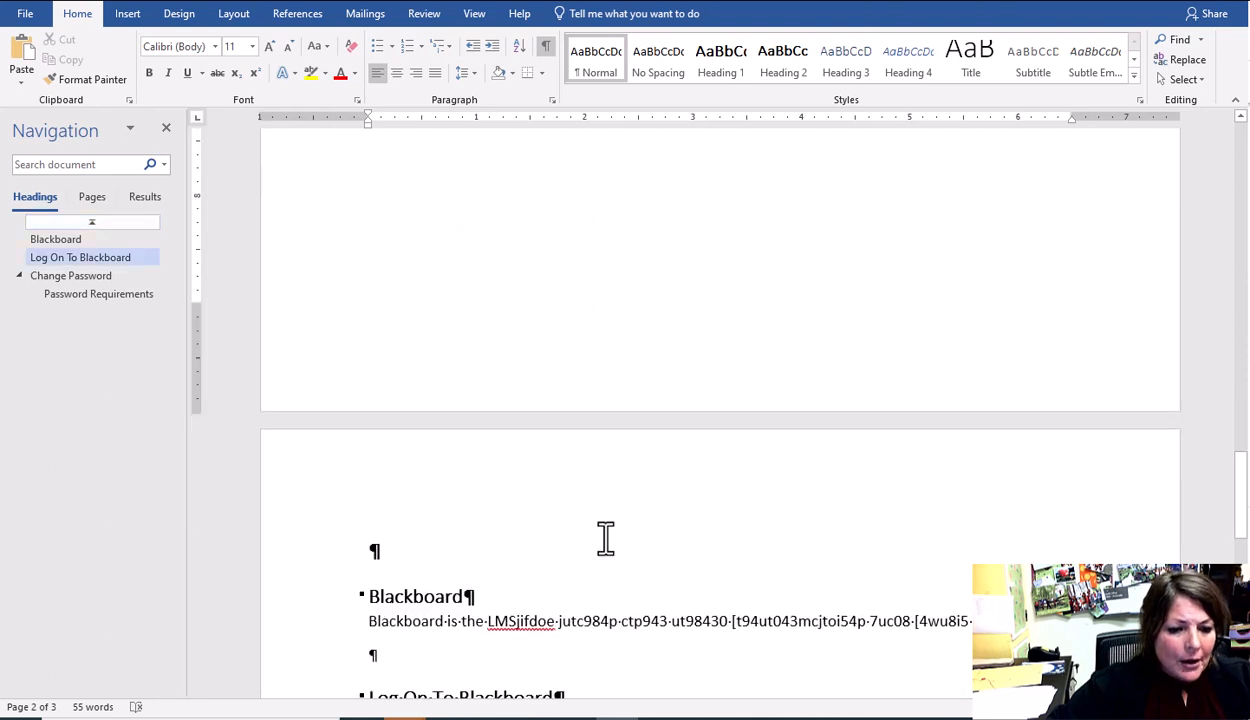
# Delete the empty paragraph directly above the "Blackboard" heading
pyautogui.click(485, 550)
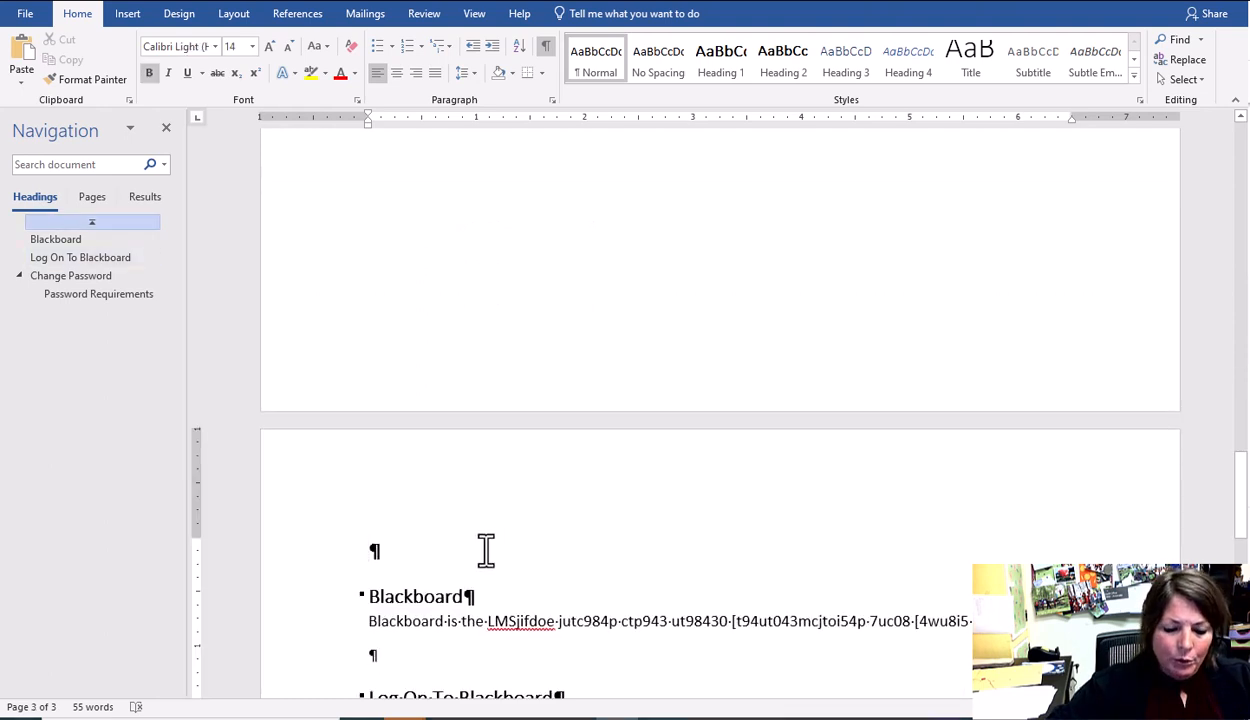
pyautogui.press('BackSpace')
pyautogui.scroll(3, 490, 545)
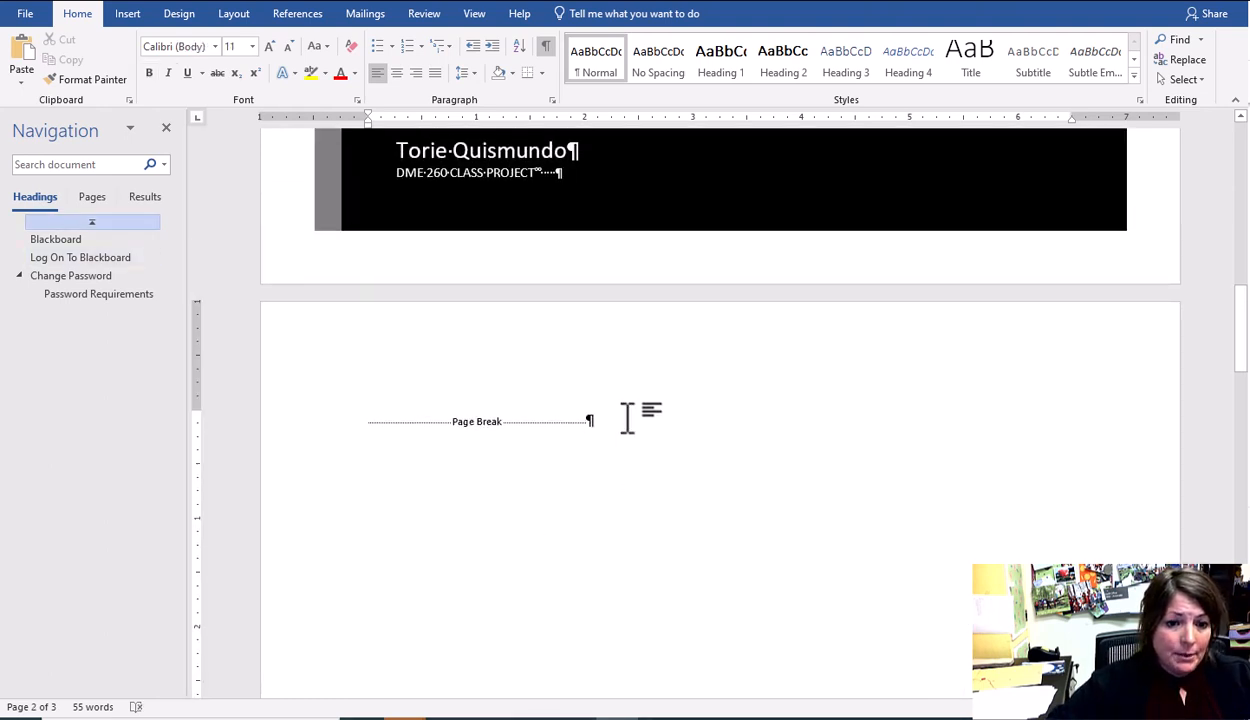
# Hide and show the formatting marks repeatedly to examine how the page break after the cover page is displayed
pyautogui.moveTo(625, 419); pyautogui.dragTo(383, 425)
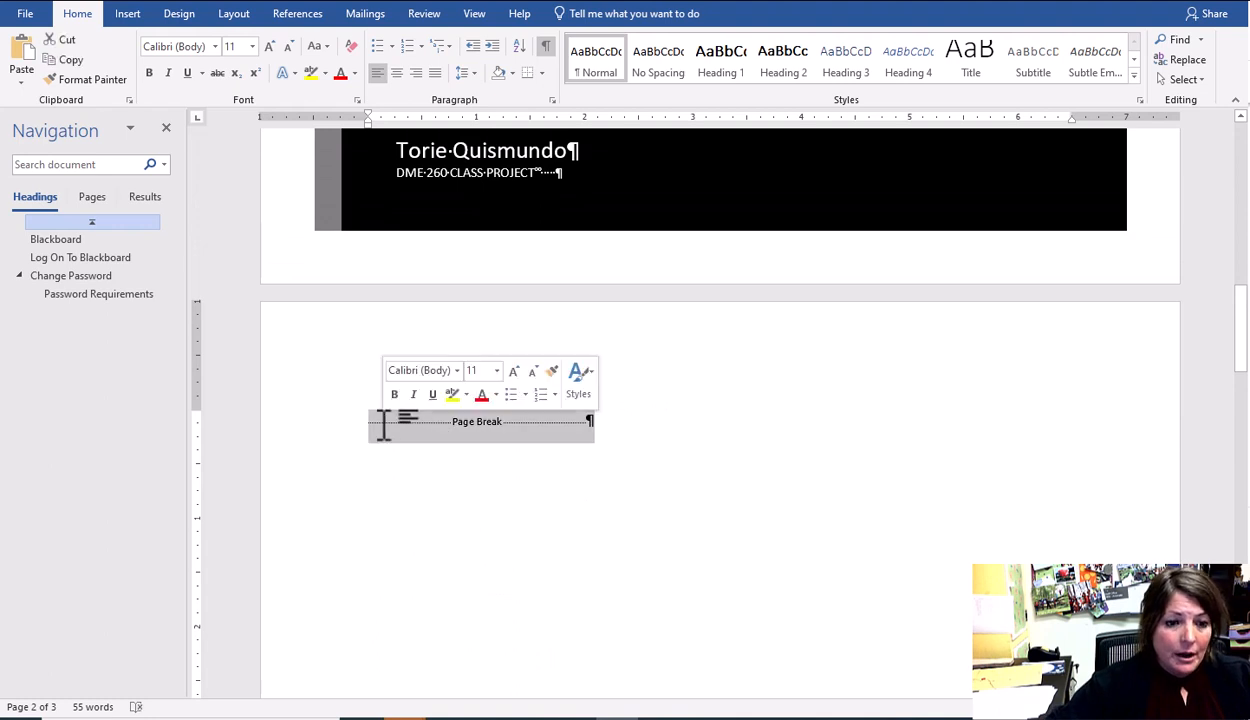
pyautogui.click(588, 548)
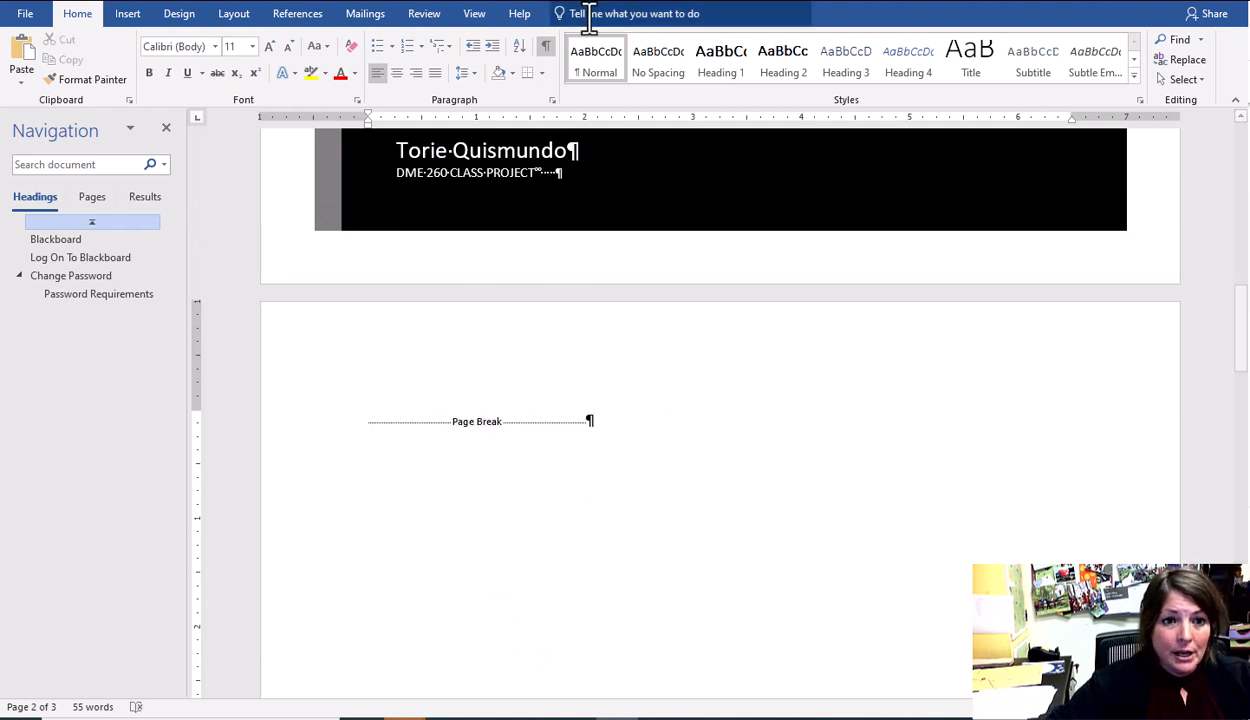
pyautogui.click(546, 45)
pyautogui.click(546, 45)
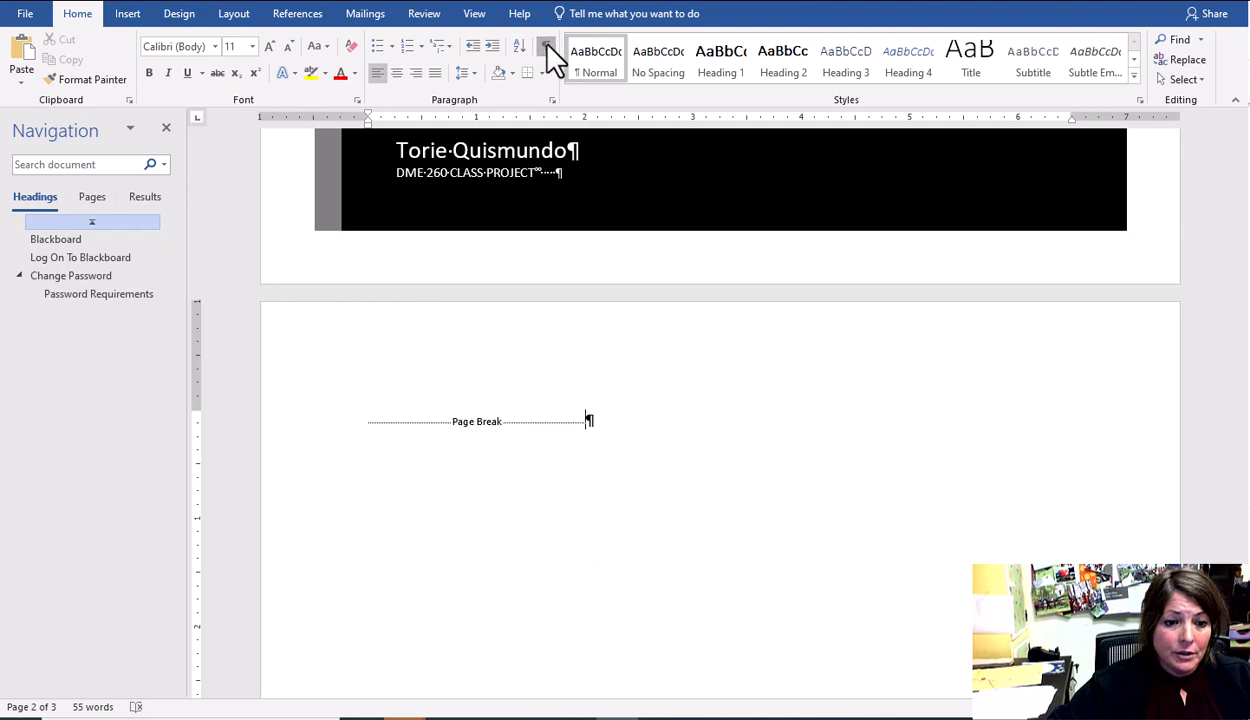
pyautogui.click(547, 44)
pyautogui.click(546, 45)
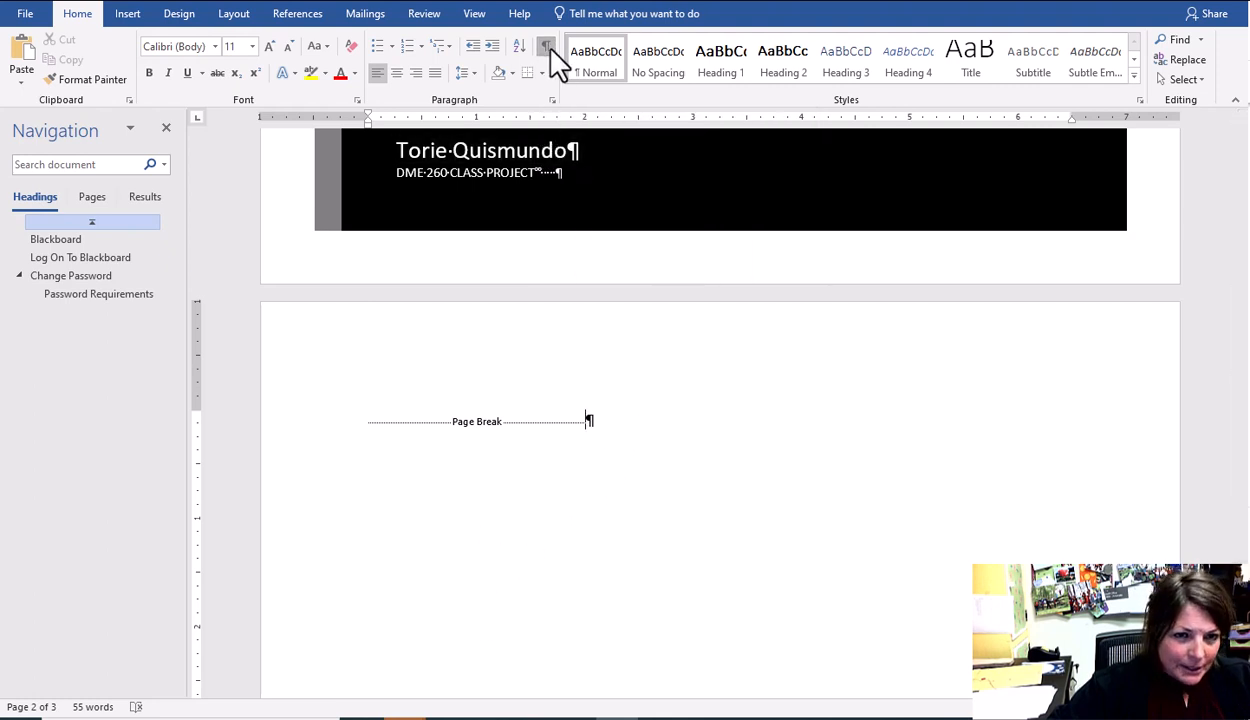
pyautogui.click(549, 45)
pyautogui.click(547, 47)
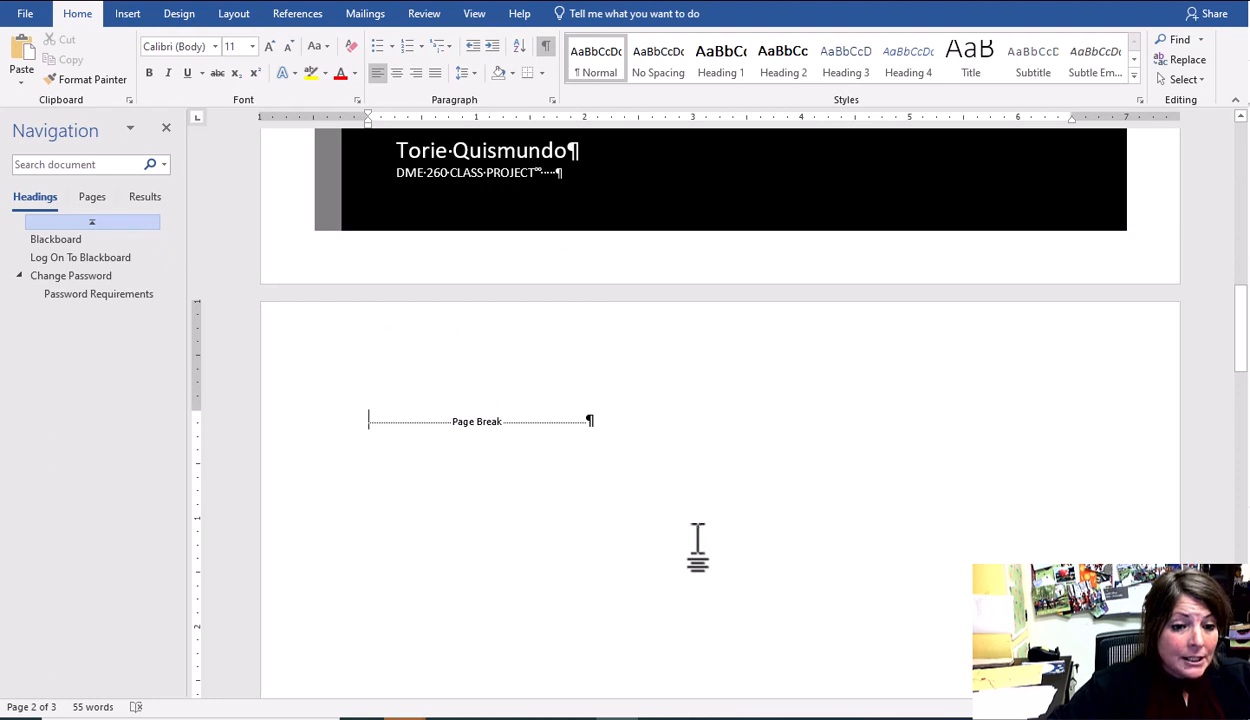
# Delete the page break after the cover page and add an empty line above the "Blackboard" heading
pyautogui.doubleClick(369, 426)
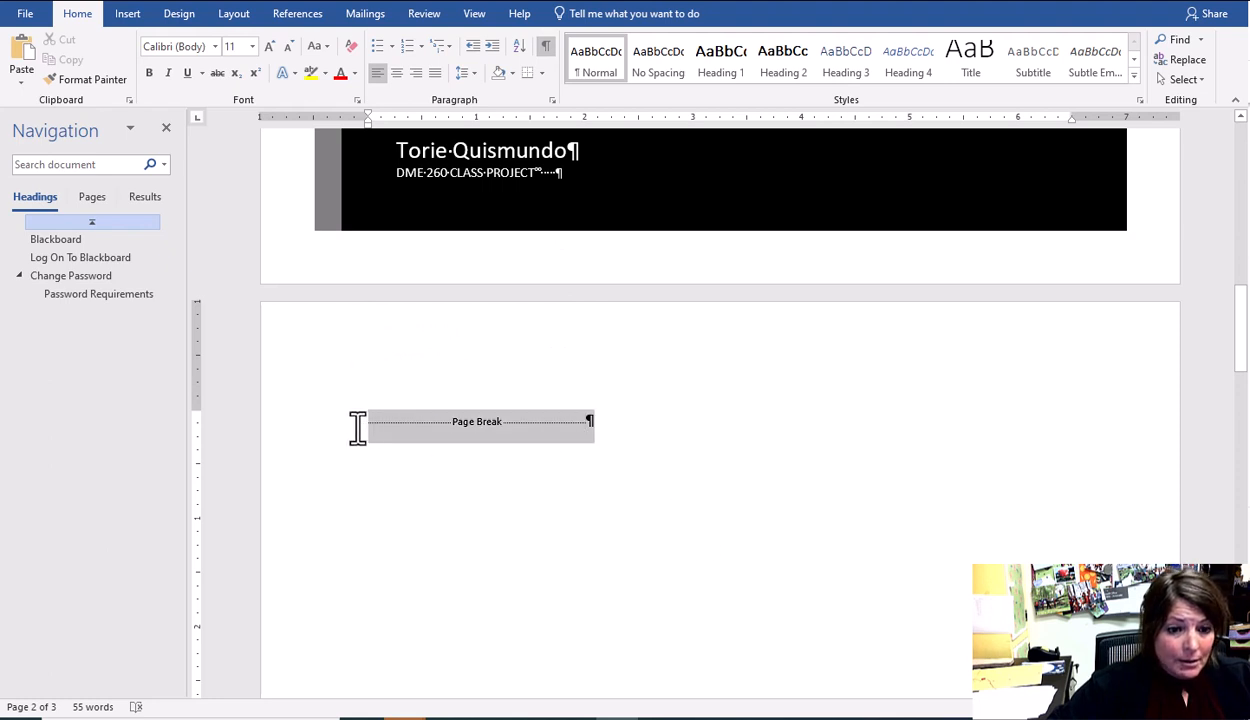
pyautogui.press('Delete')
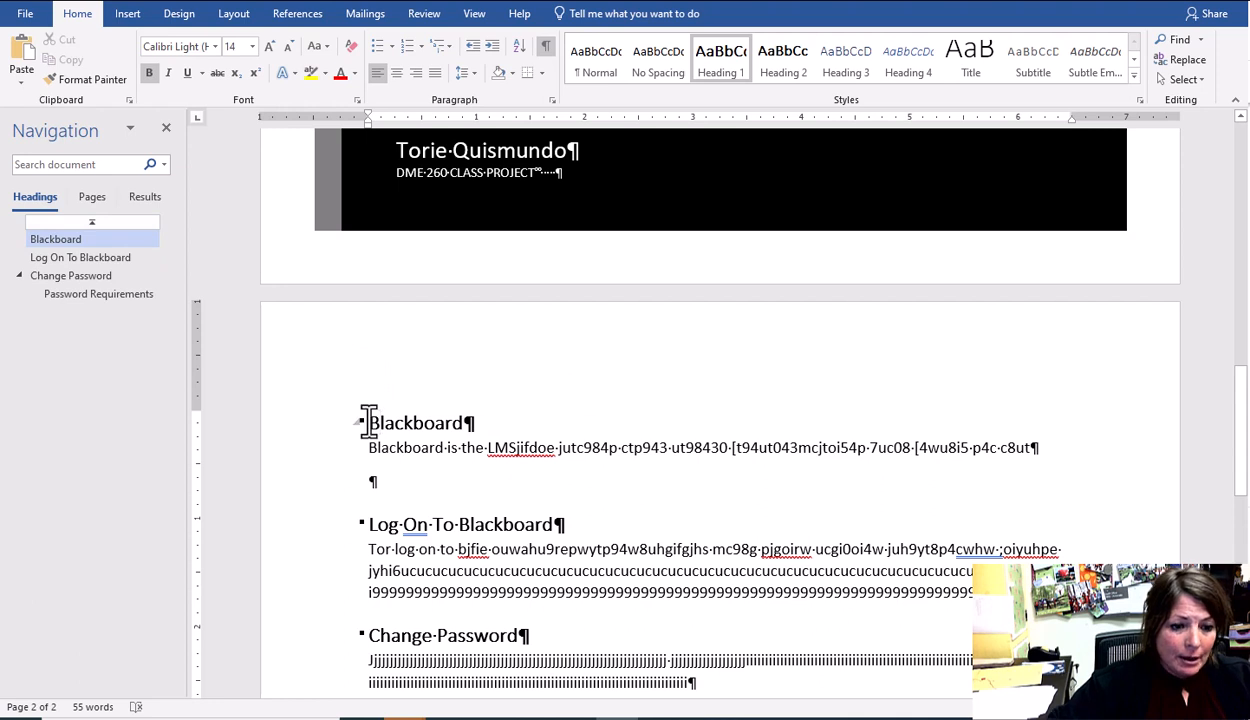
pyautogui.press('Return')
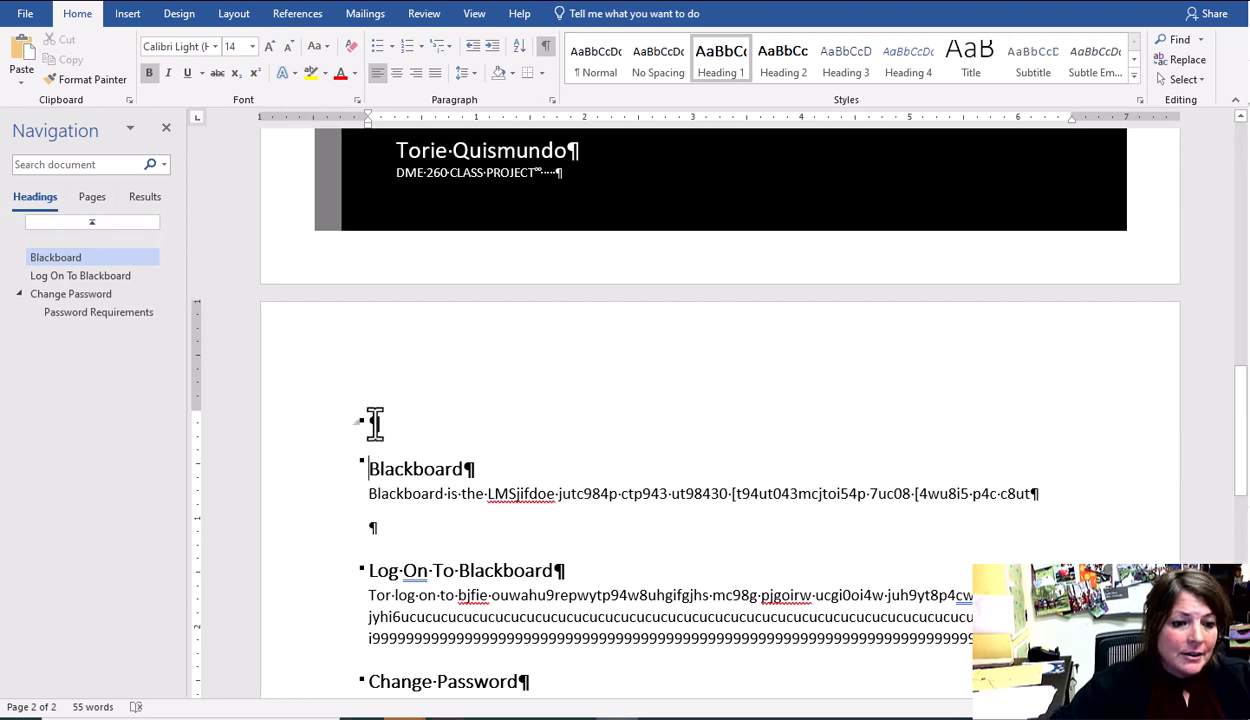
pyautogui.press('BackSpace')
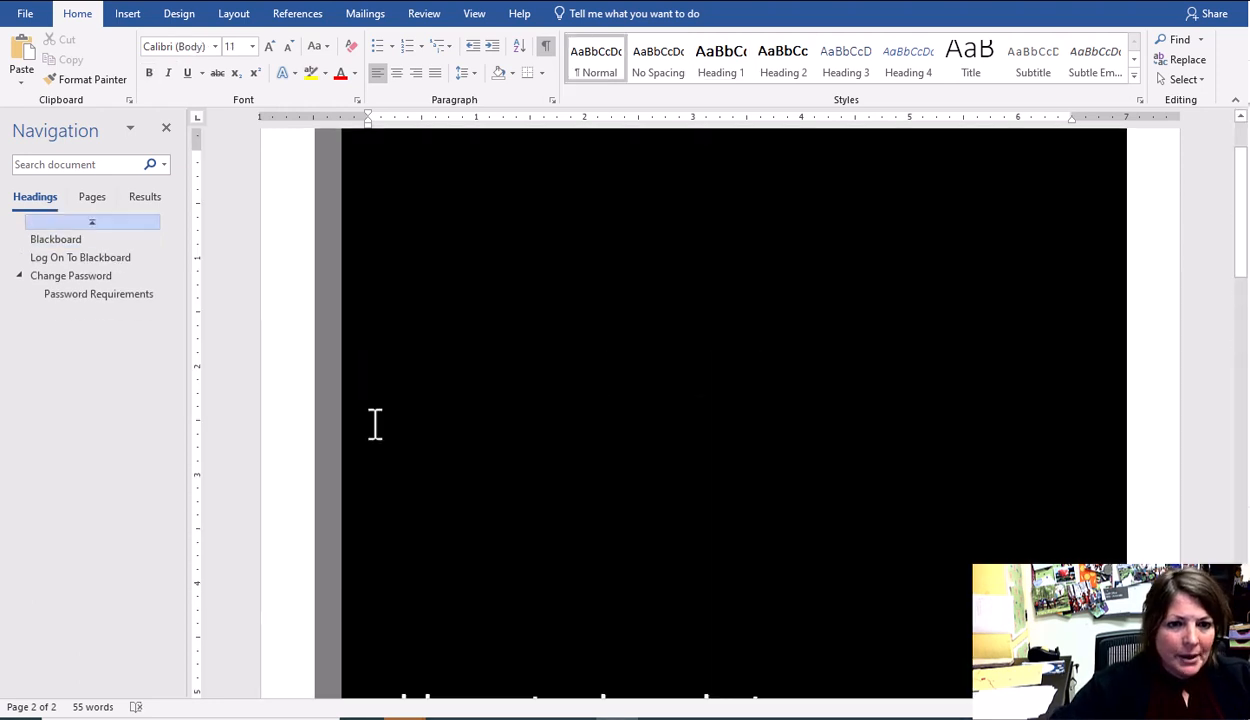
pyautogui.scroll(2, 375, 424)
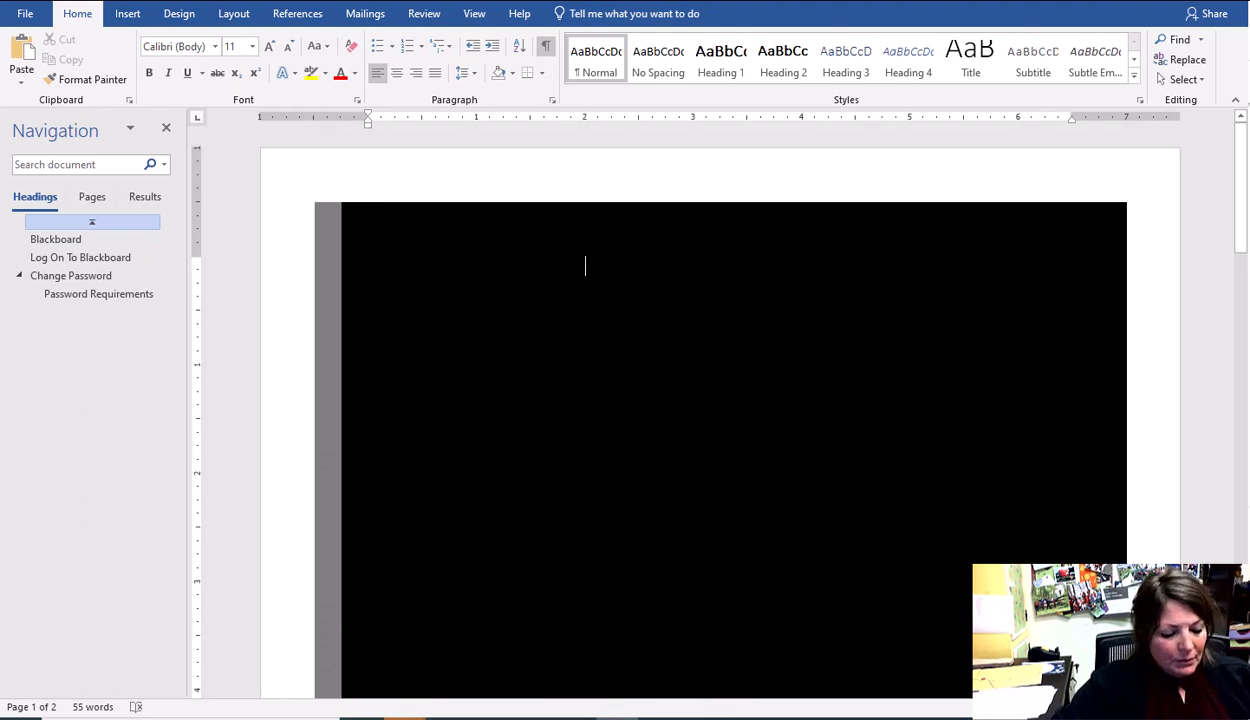
pyautogui.press('Return')
pyautogui.scroll(-3, 418, 594)
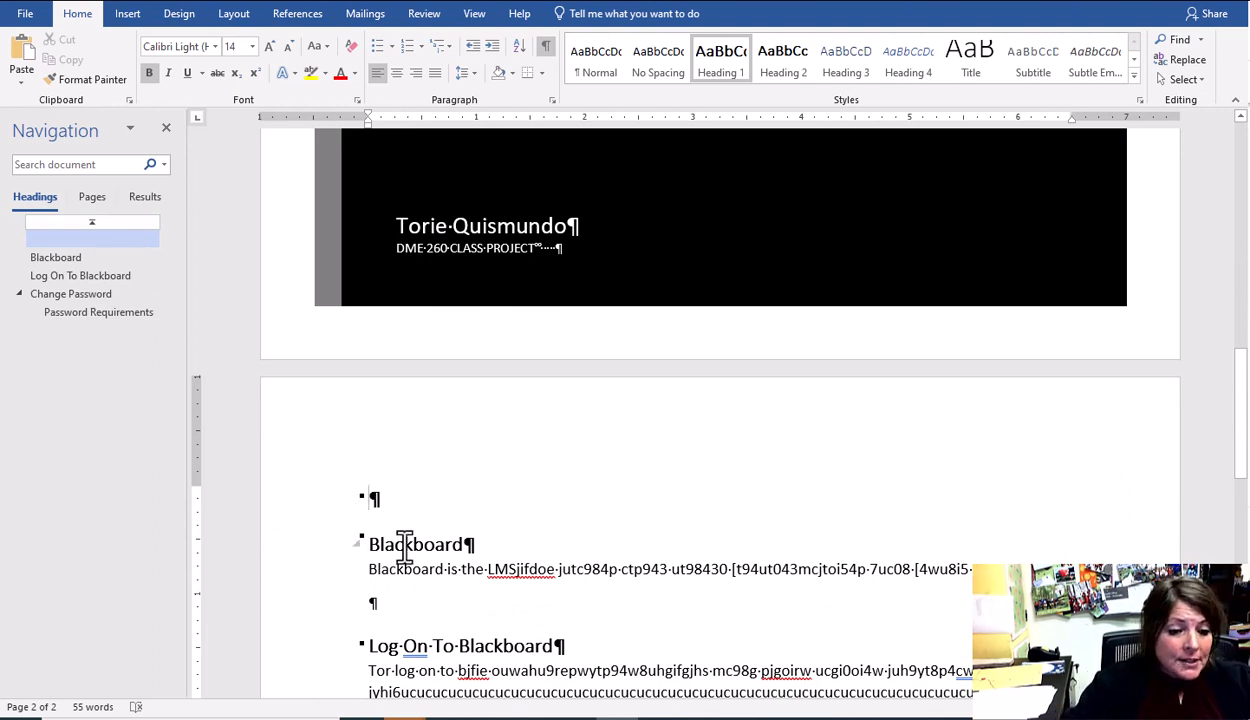
# Insert an Automatic Table 1 table of contents at the empty line above the "Blackboard" heading
pyautogui.click(404, 545)
pyautogui.click(417, 645)
pyautogui.scroll(-3, 418, 640)
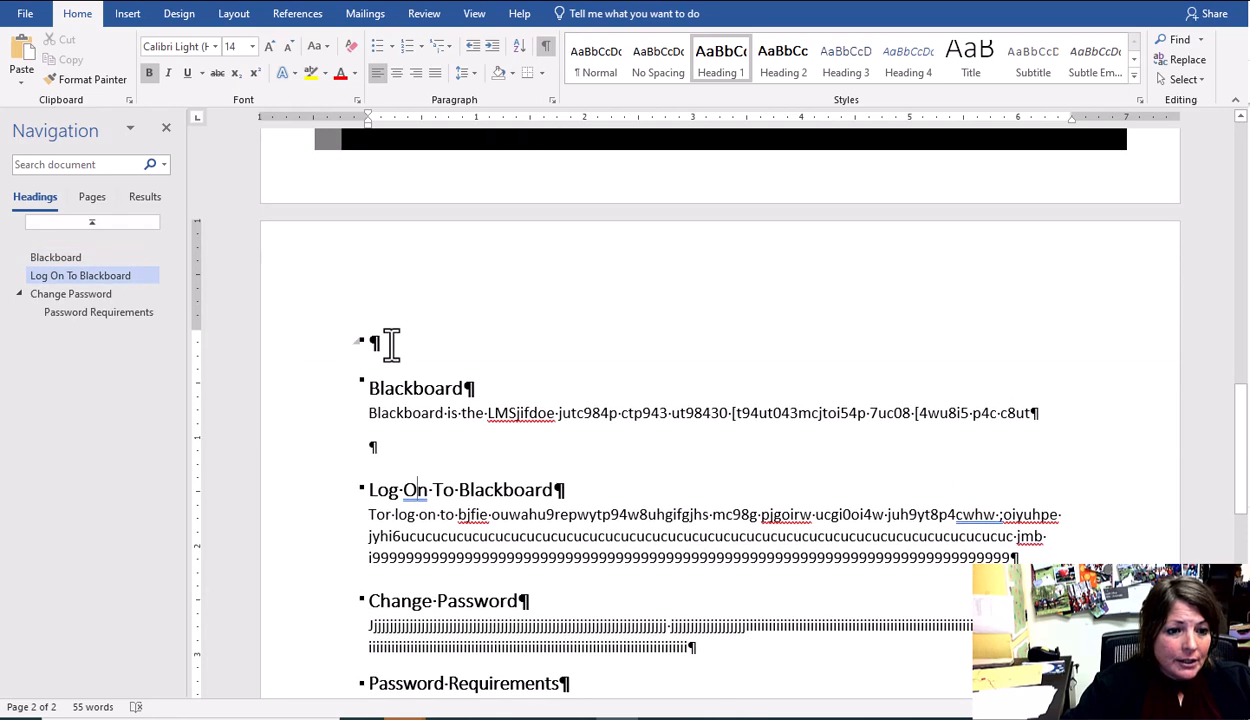
pyautogui.click(391, 344)
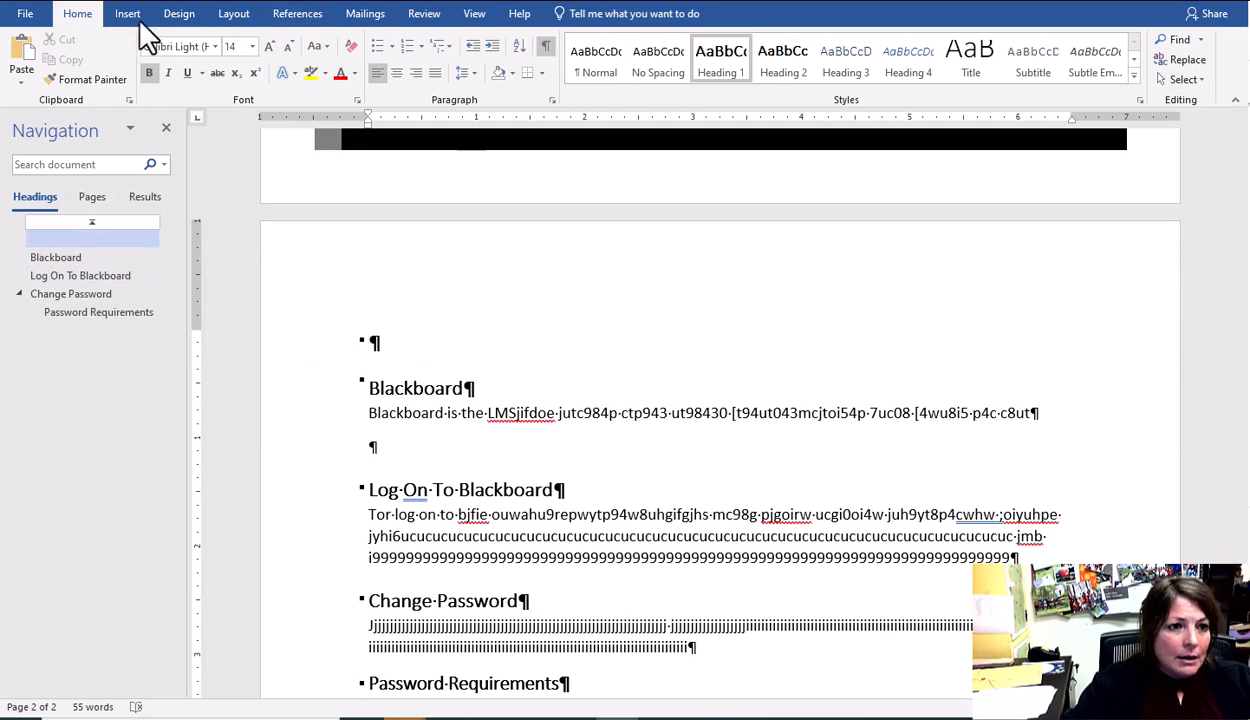
pyautogui.click(297, 14)
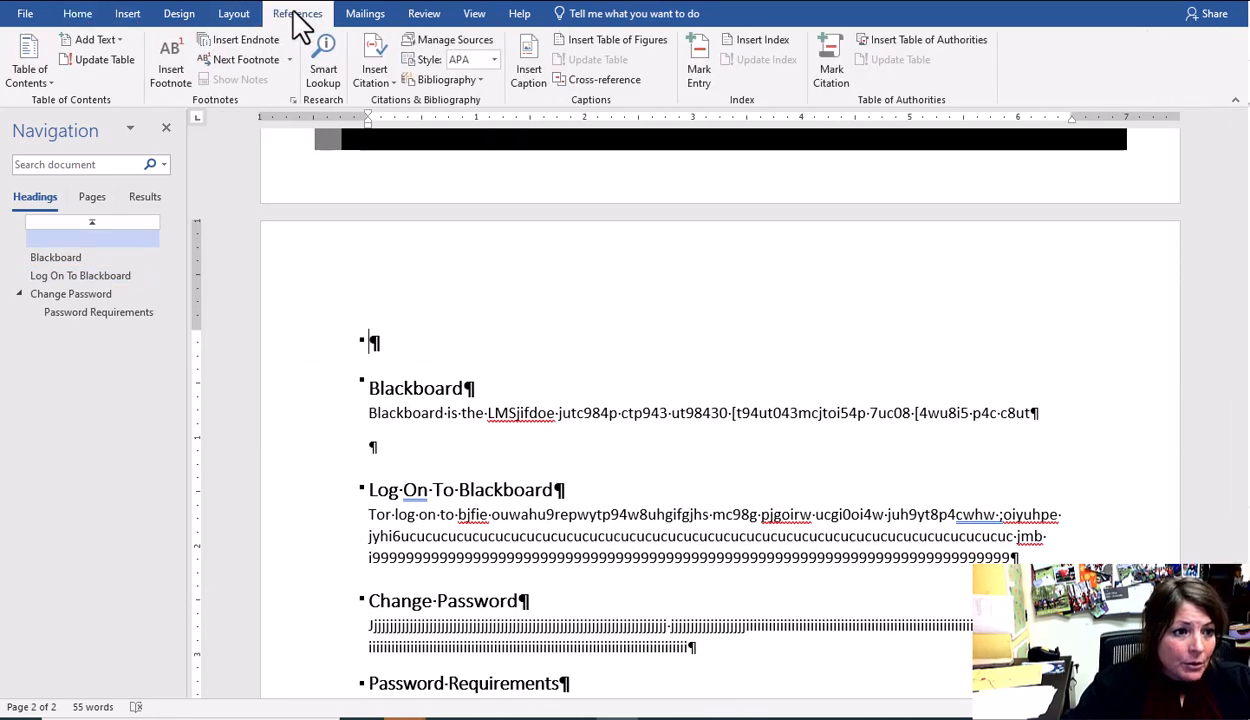
pyautogui.click(30, 60)
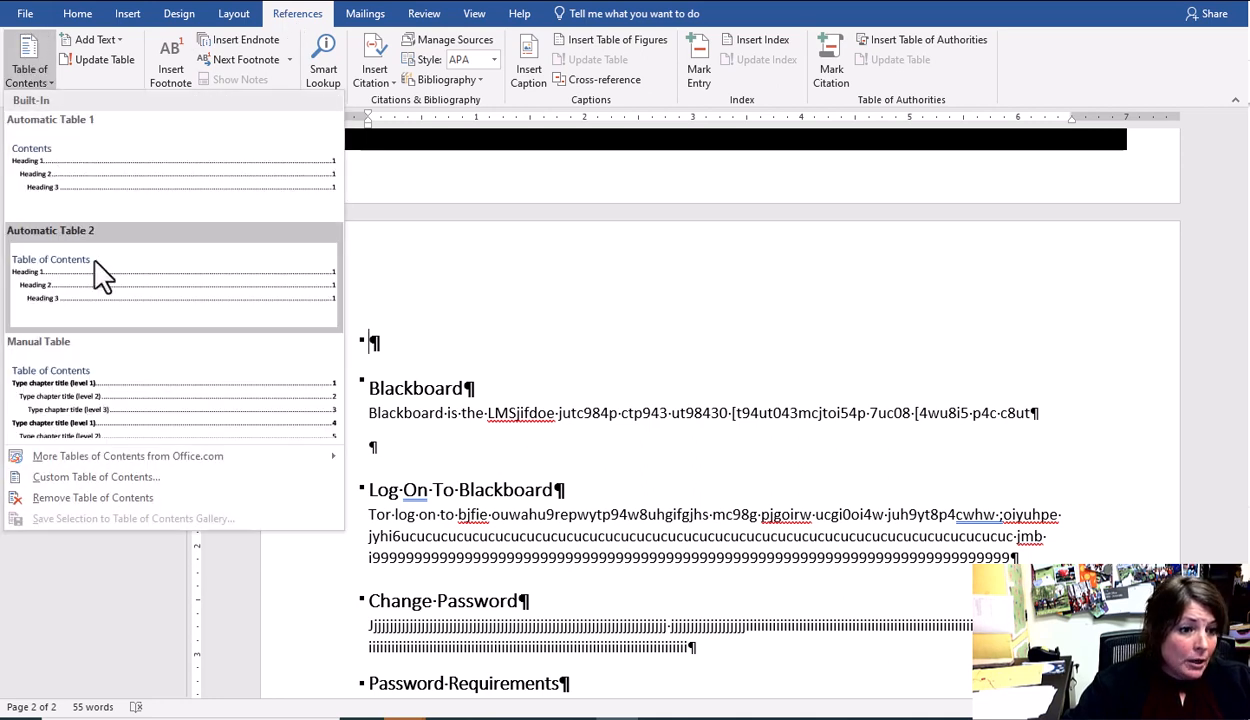
pyautogui.click(105, 168)
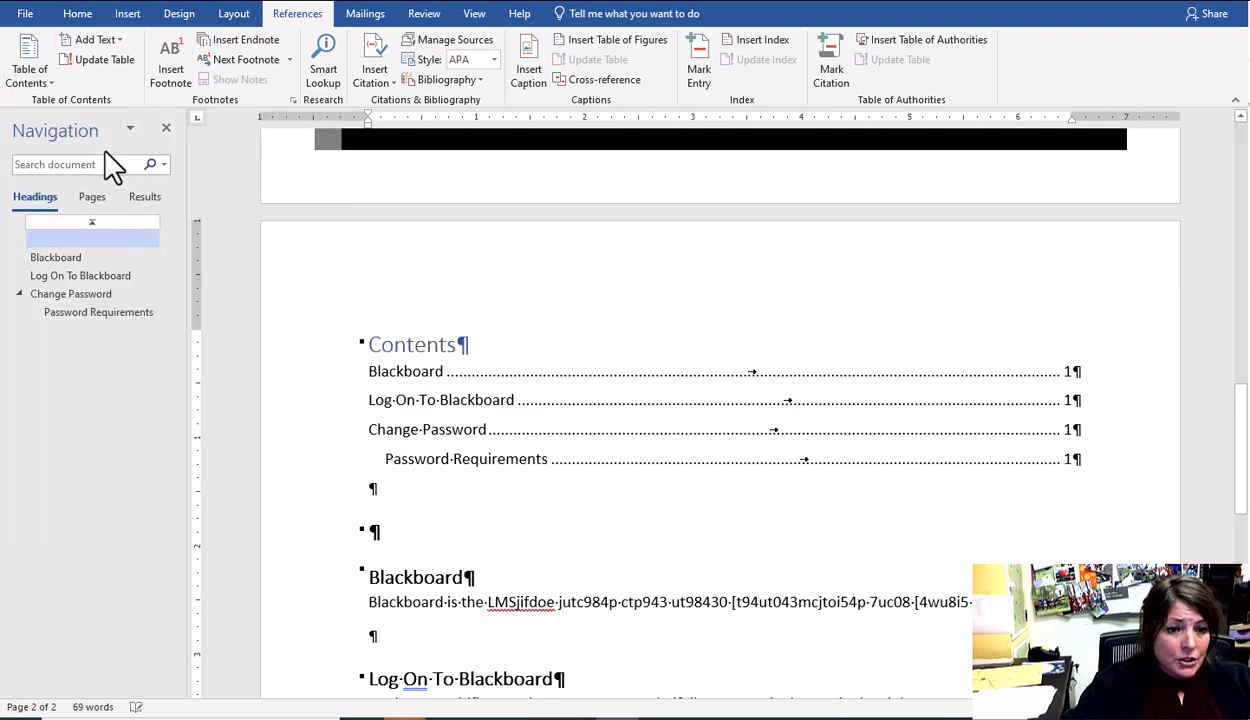
# Follow each of the four table of contents entries to its section, from "Blackboard" through "Password Requirements"
pyautogui.click(400, 375)
pyautogui.scroll(3, 400, 375)
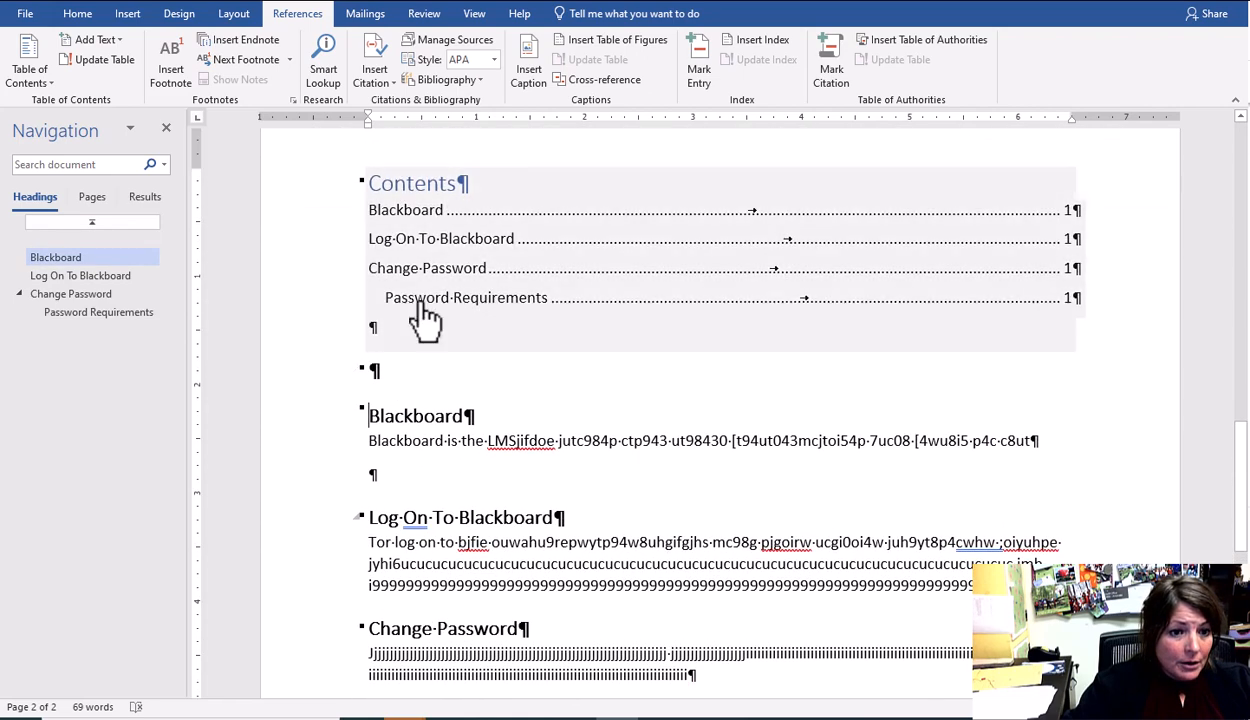
pyautogui.click(432, 242)
pyautogui.scroll(4, 432, 242)
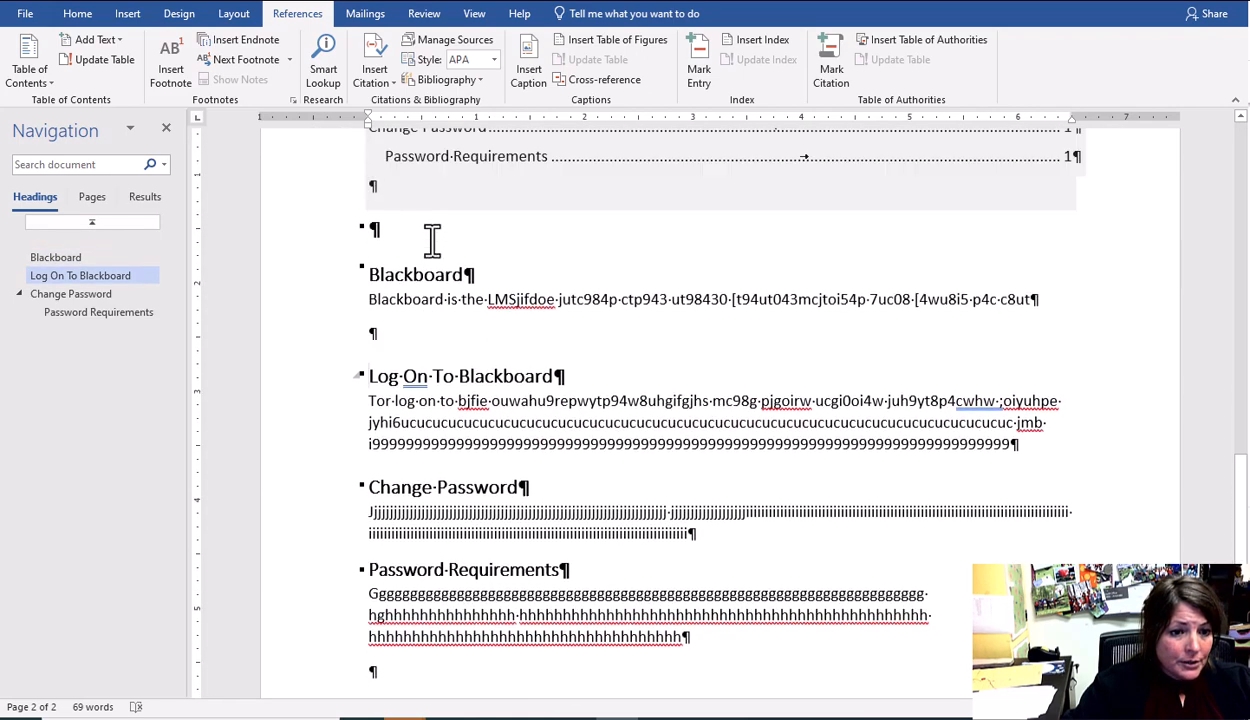
pyautogui.click(437, 222)
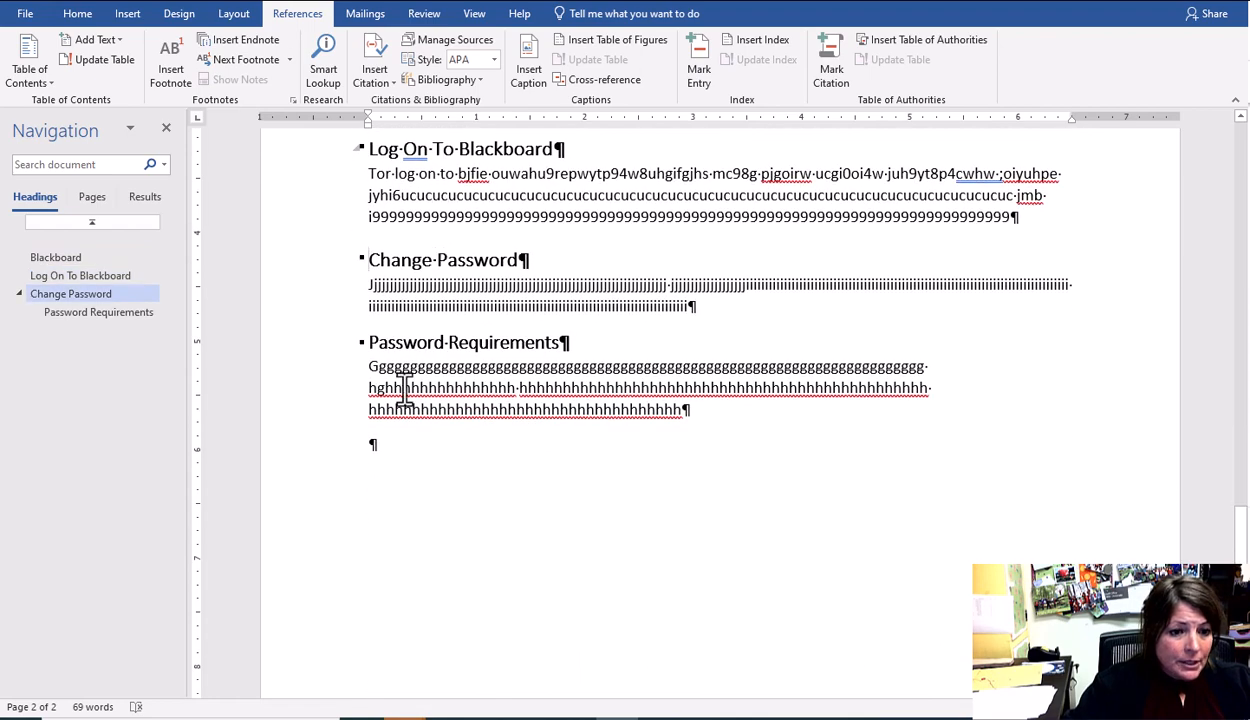
pyautogui.scroll(4, 446, 195)
pyautogui.click(483, 150)
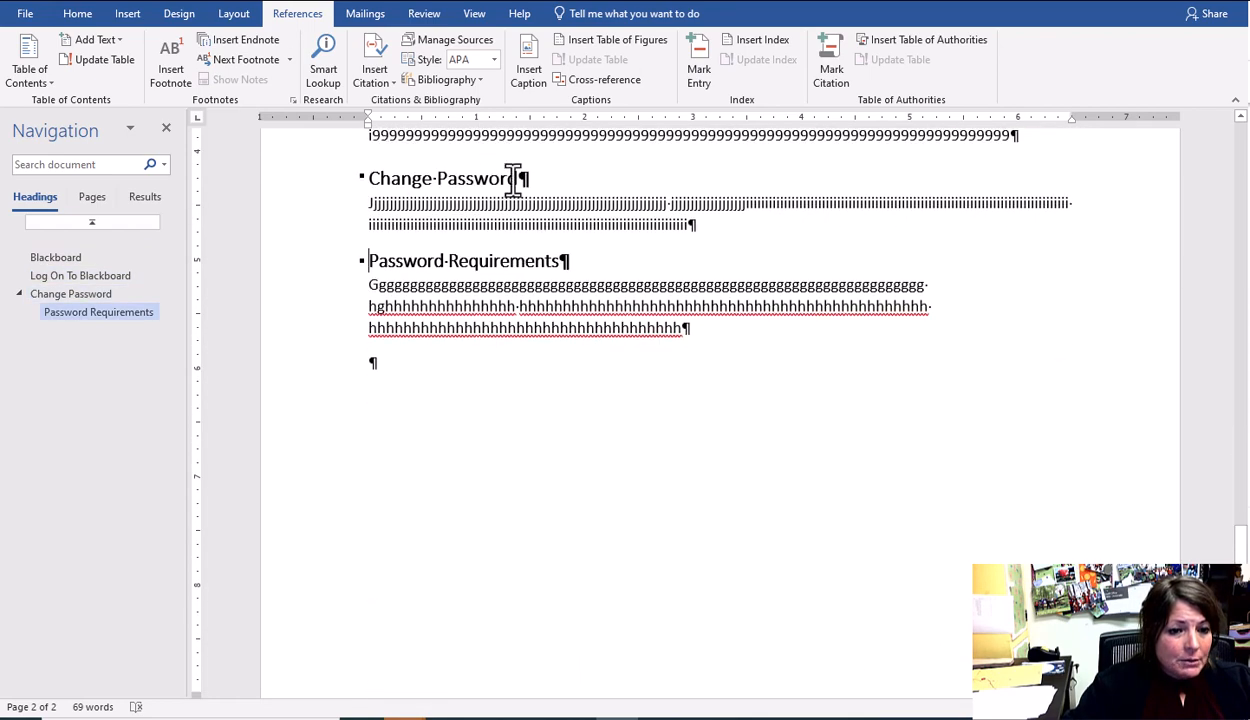
# Insert a page break at the empty line between the table of contents and the "Blackboard" heading
pyautogui.scroll(8, 502, 363)
pyautogui.click(402, 348)
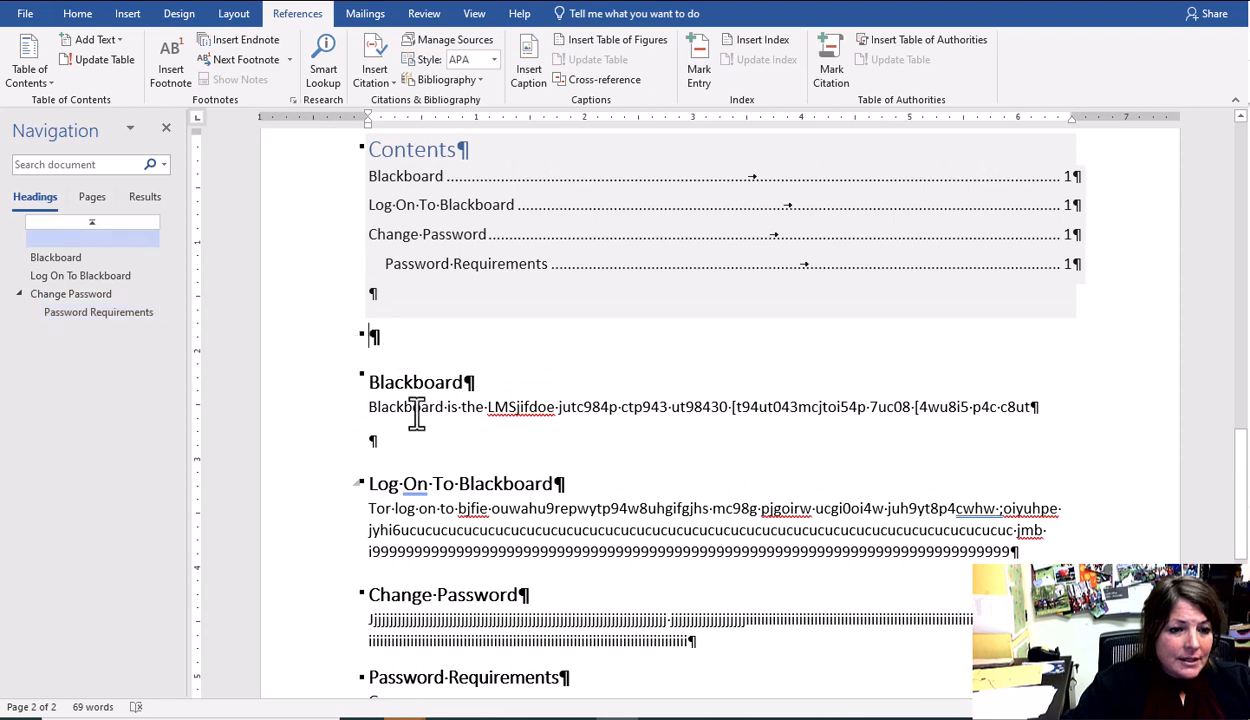
pyautogui.click(130, 15)
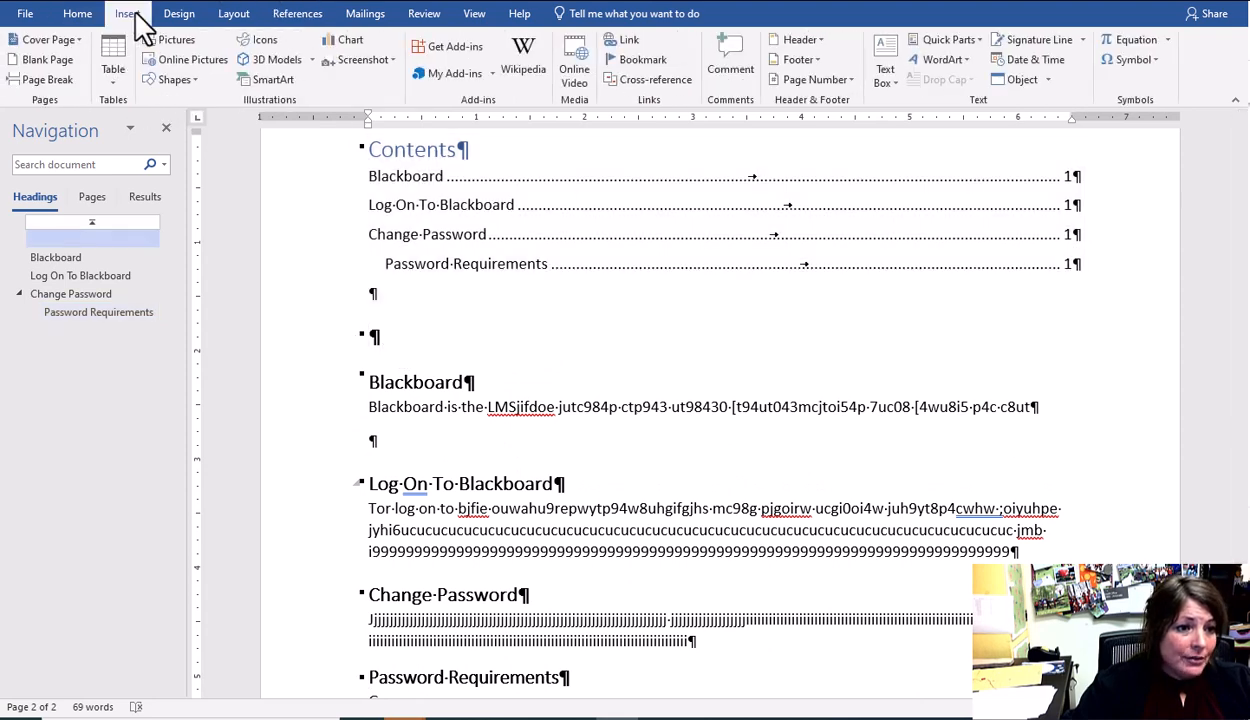
pyautogui.click(45, 79)
# Change the font color of the "Contents" title above the table of contents to Automatic
pyautogui.scroll(15, 517, 447)
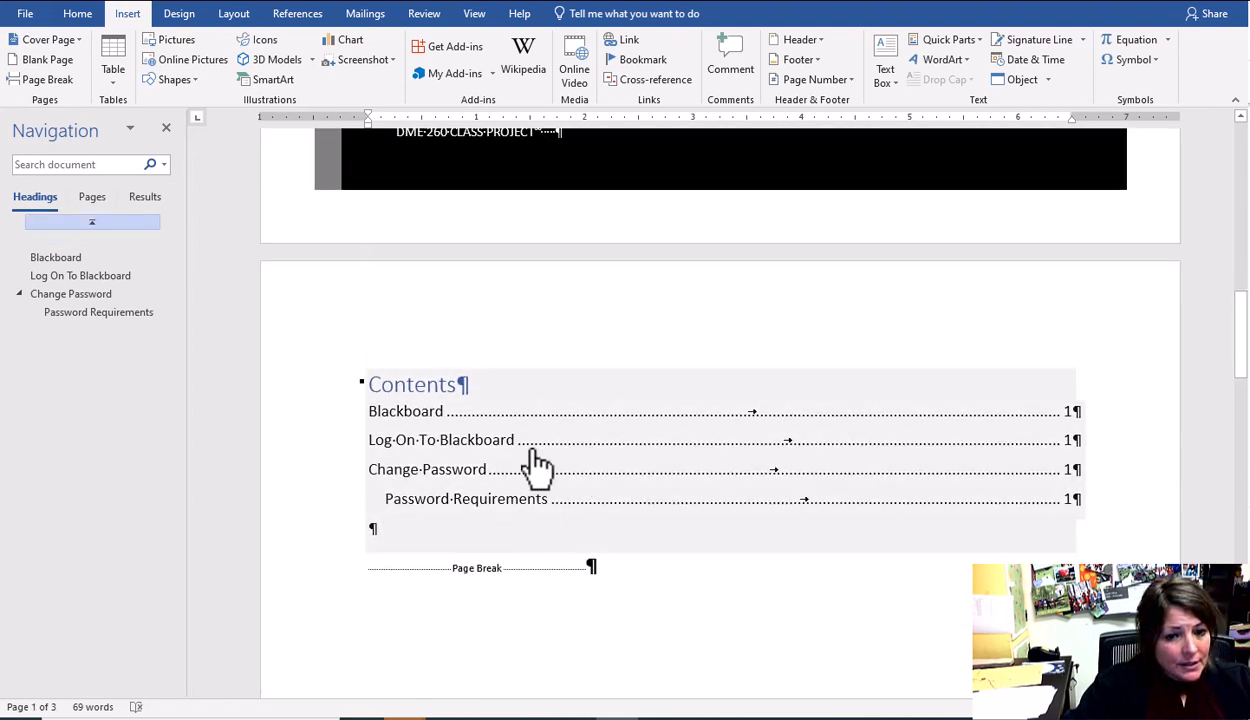
pyautogui.doubleClick(440, 385)
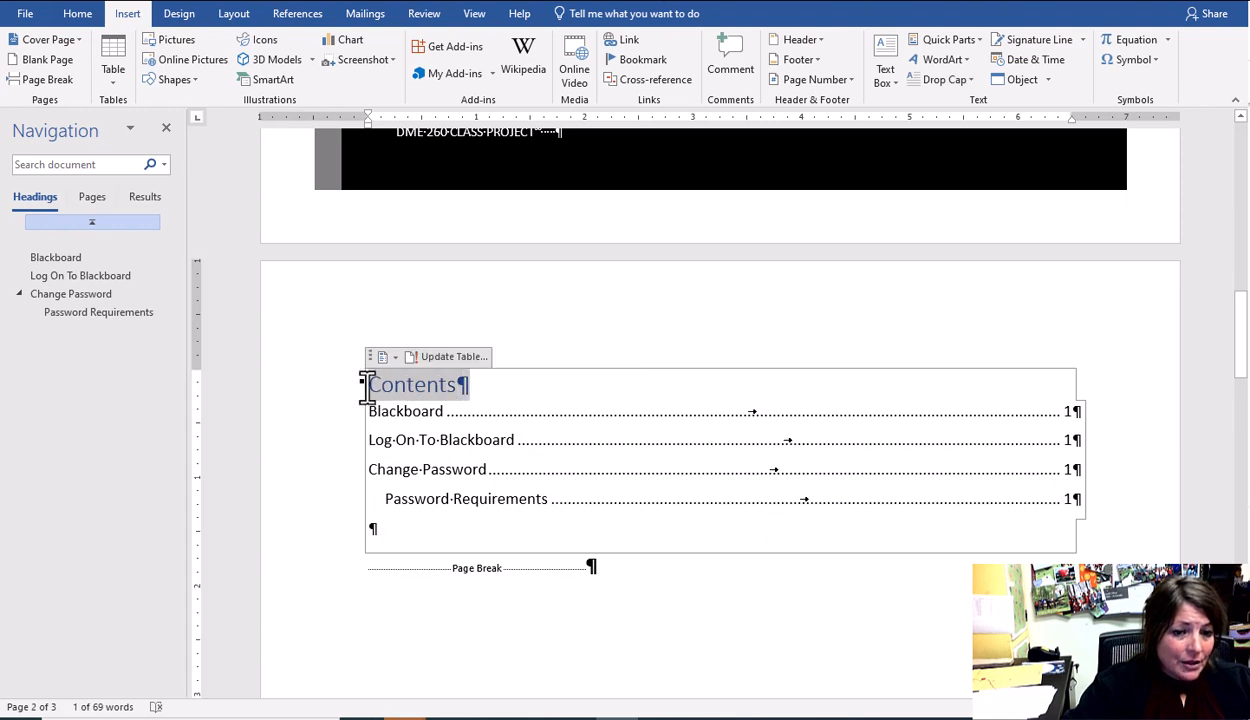
pyautogui.click(77, 13)
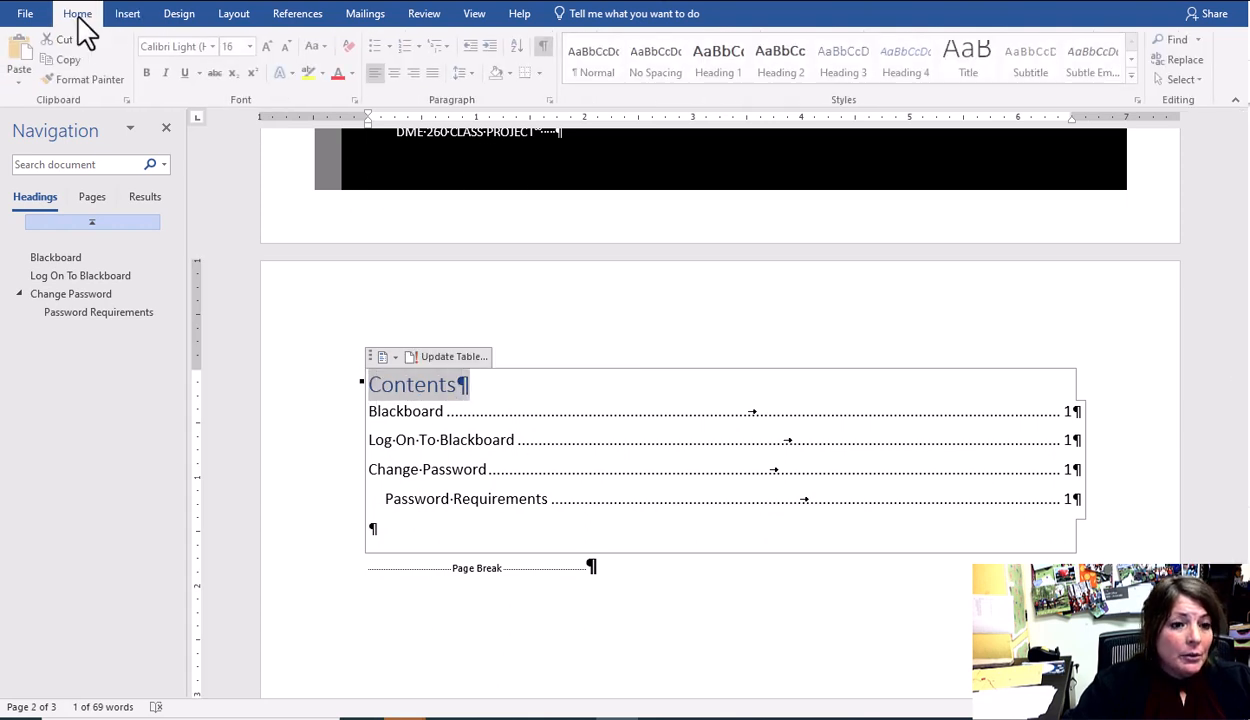
pyautogui.click(353, 74)
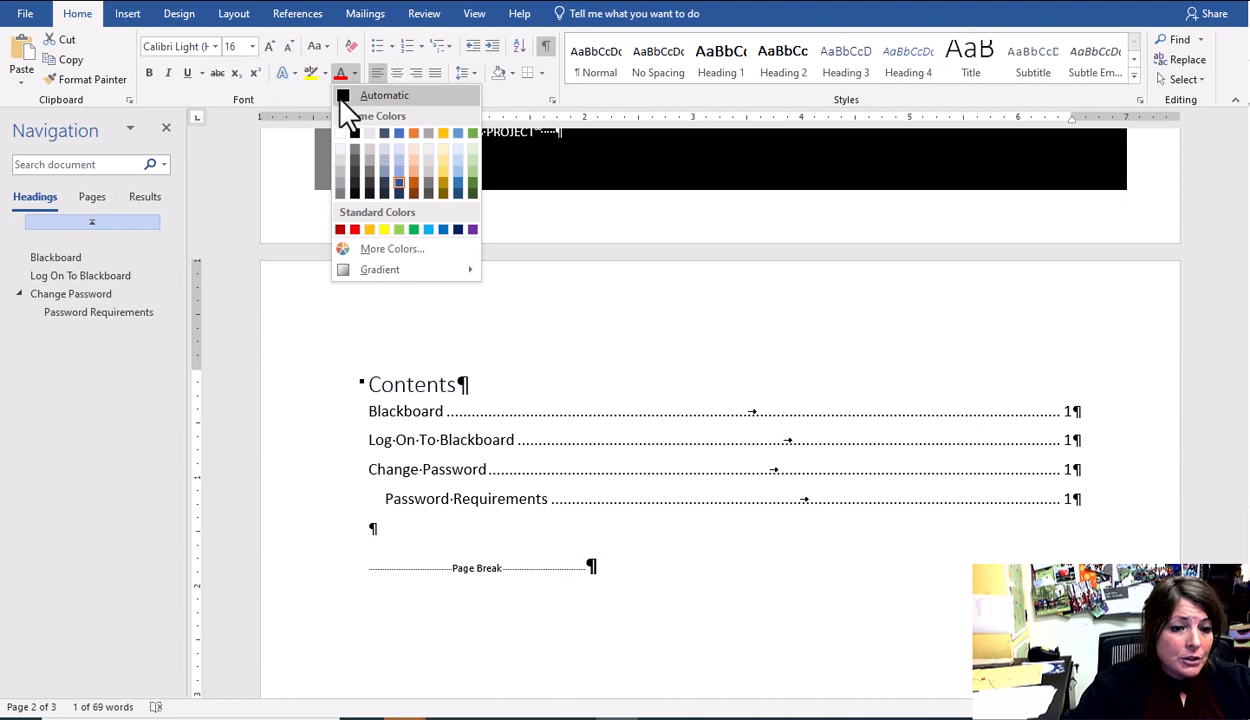
pyautogui.click(343, 94)
pyautogui.click(834, 638)
# Hide the paragraph and formatting marks throughout the document
pyautogui.scroll(1, 834, 638)
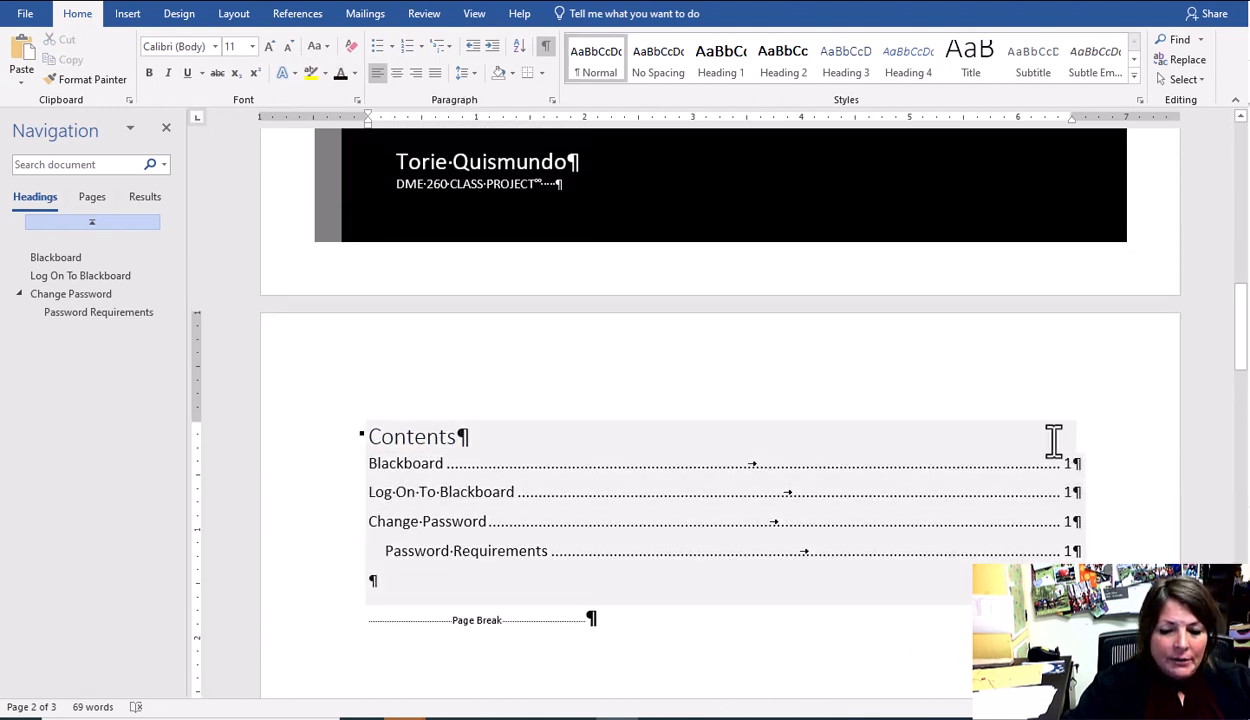
pyautogui.scroll(-10, 952, 601)
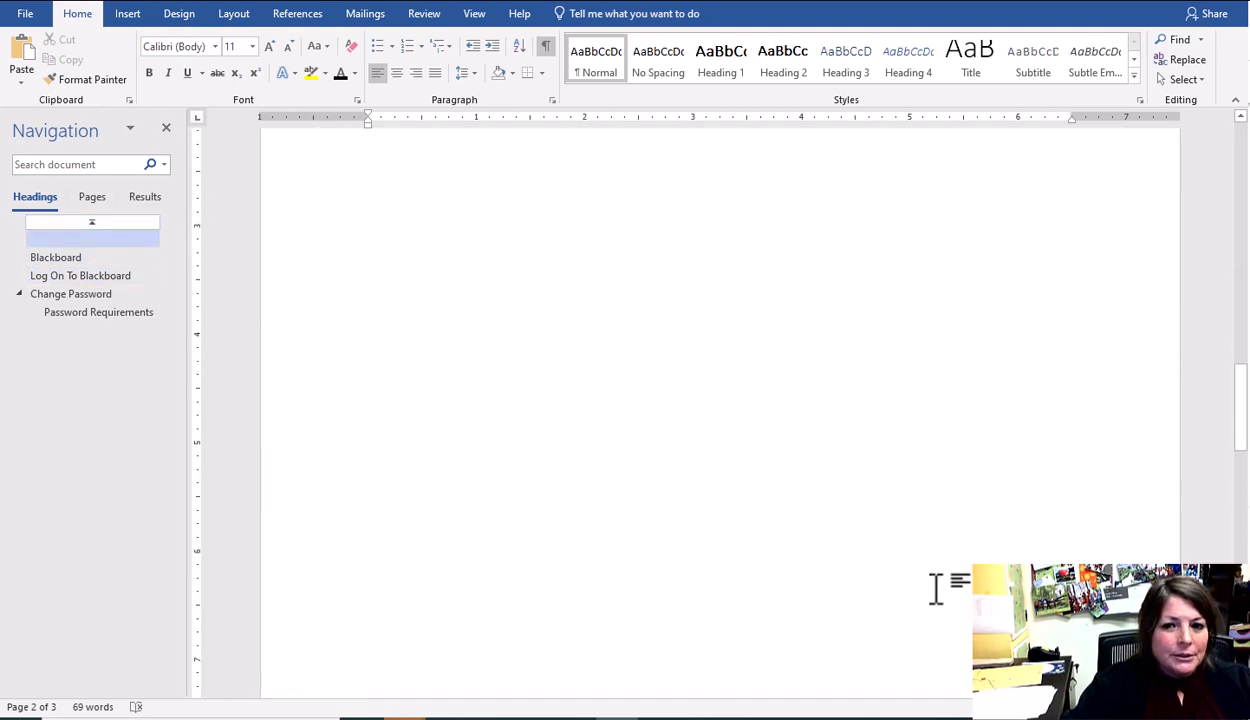
pyautogui.scroll(10, 938, 590)
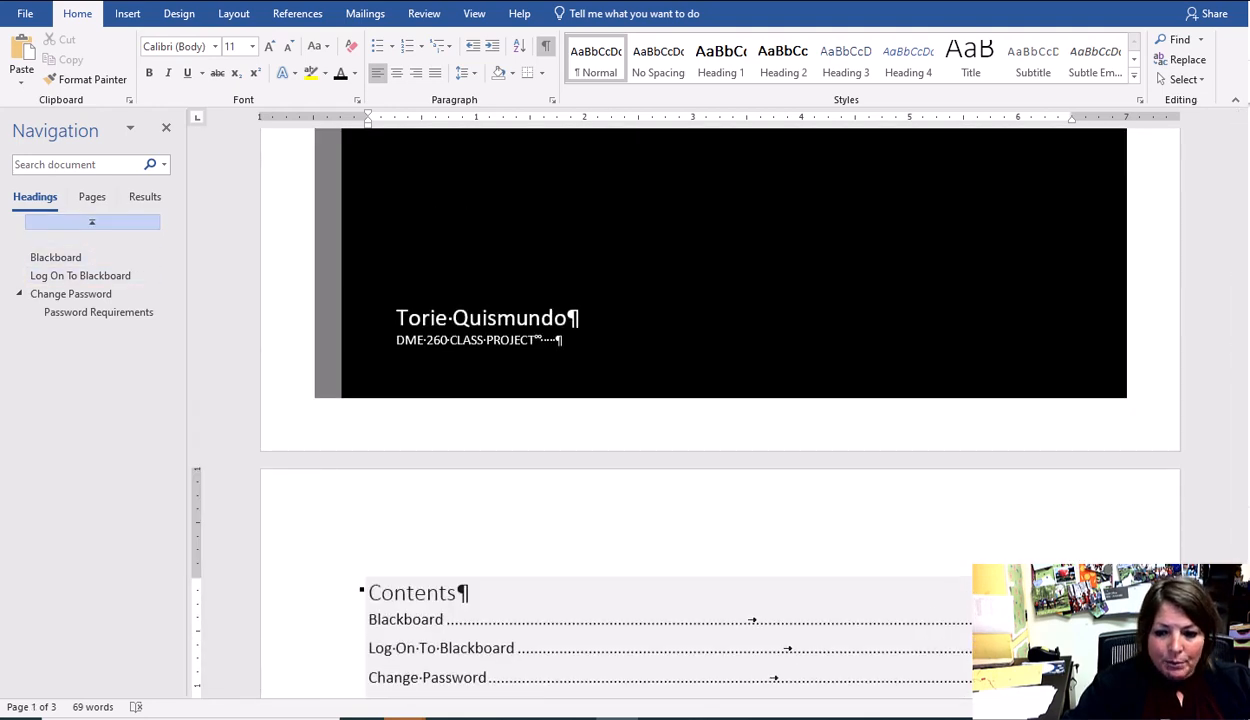
pyautogui.scroll(-9, 720, 410)
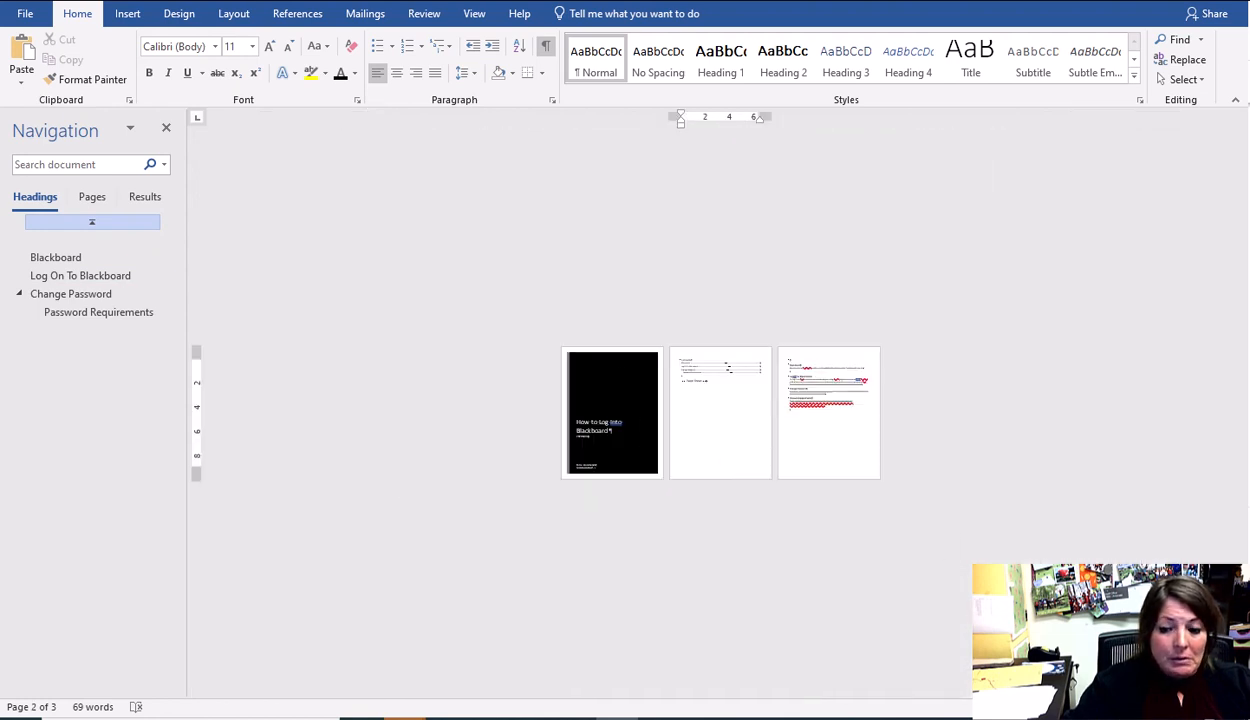
pyautogui.scroll(5, 483, 371)
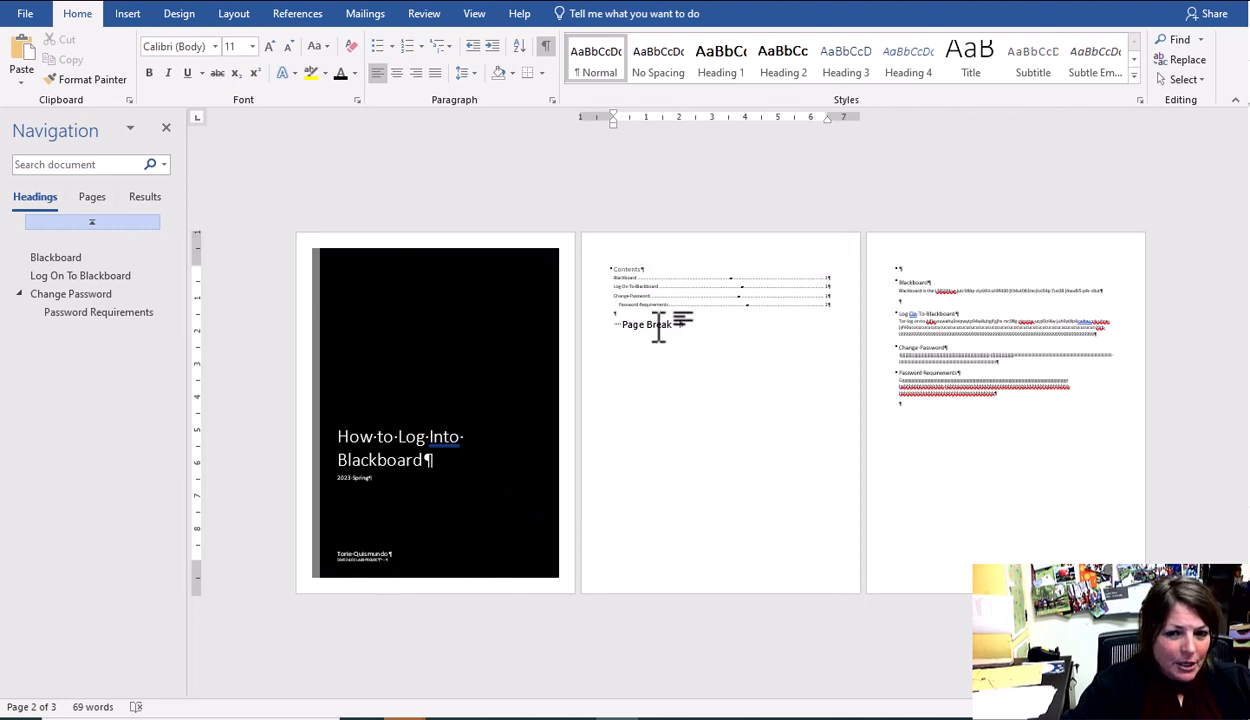
pyautogui.click(545, 46)
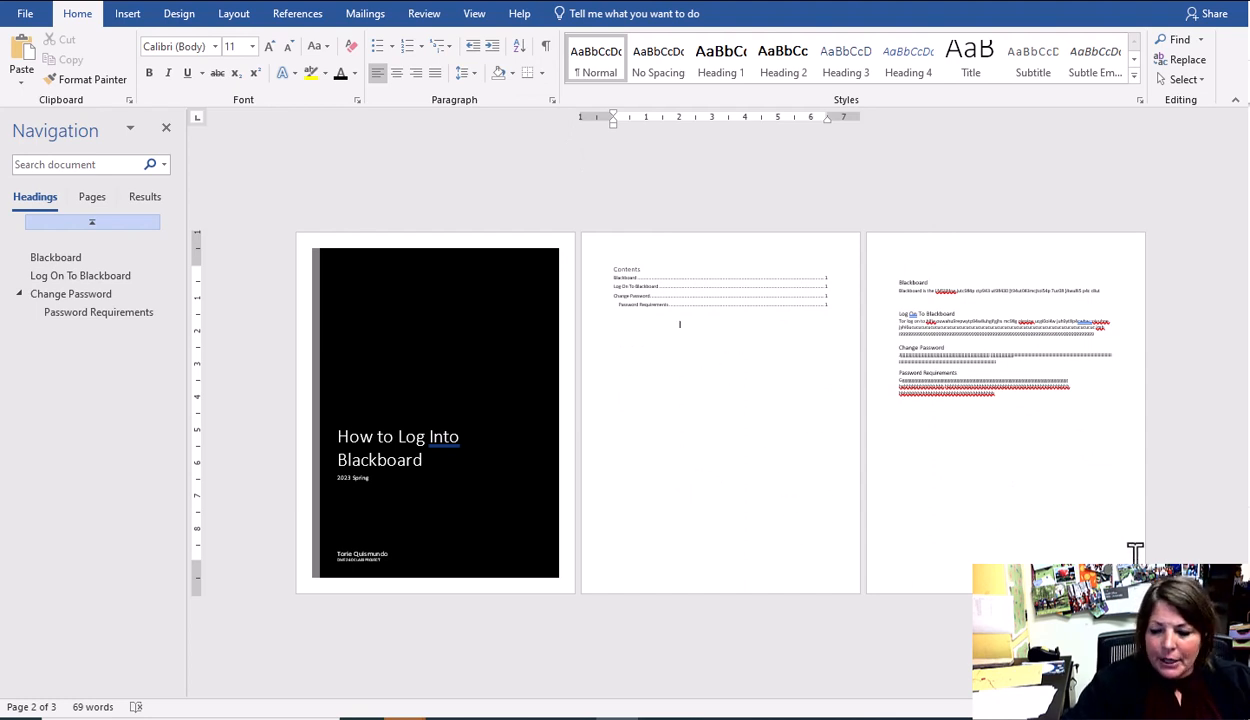
# Insert Plain Number 3 page numbers at the bottom of the pages and close the footer
pyautogui.click(128, 16)
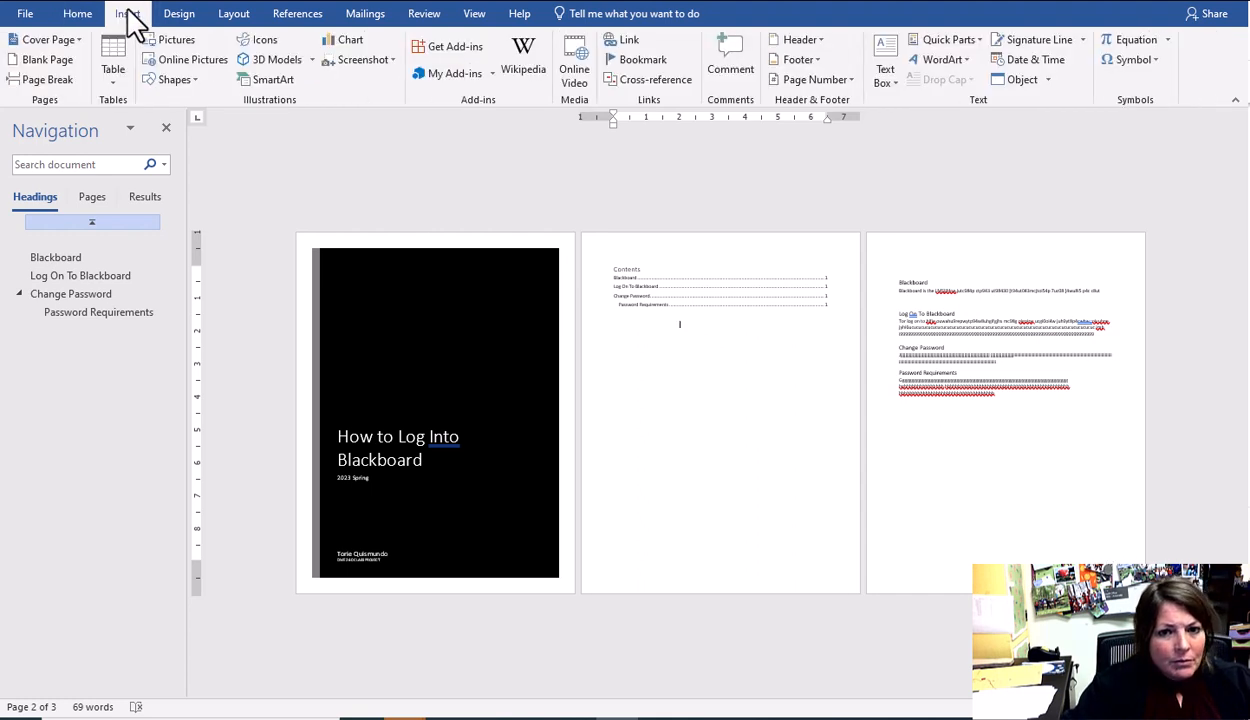
pyautogui.click(807, 80)
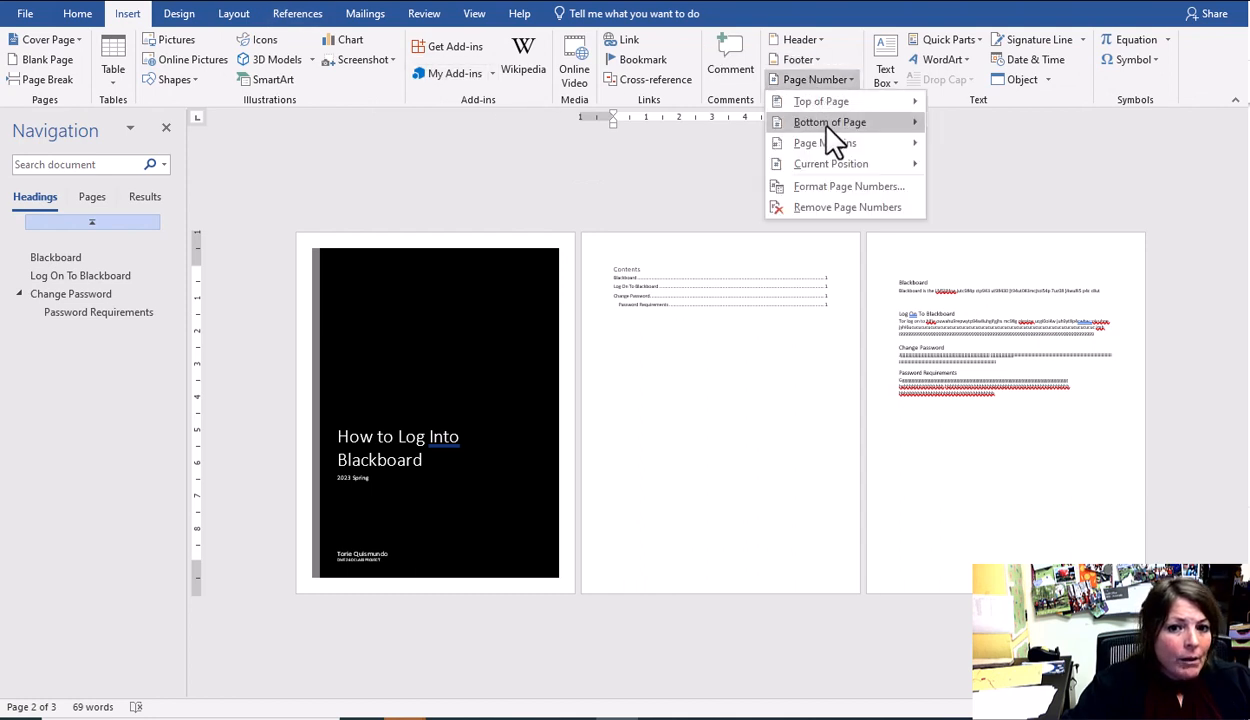
pyautogui.moveTo(828, 128)
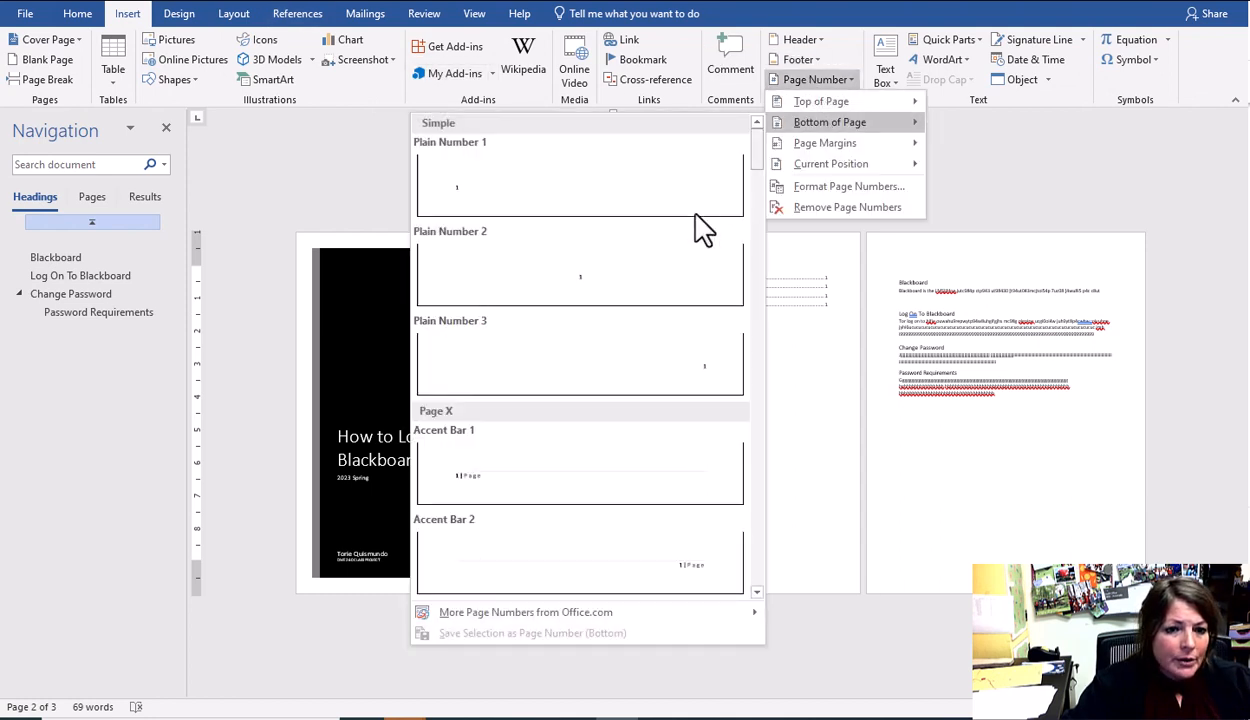
pyautogui.click(645, 373)
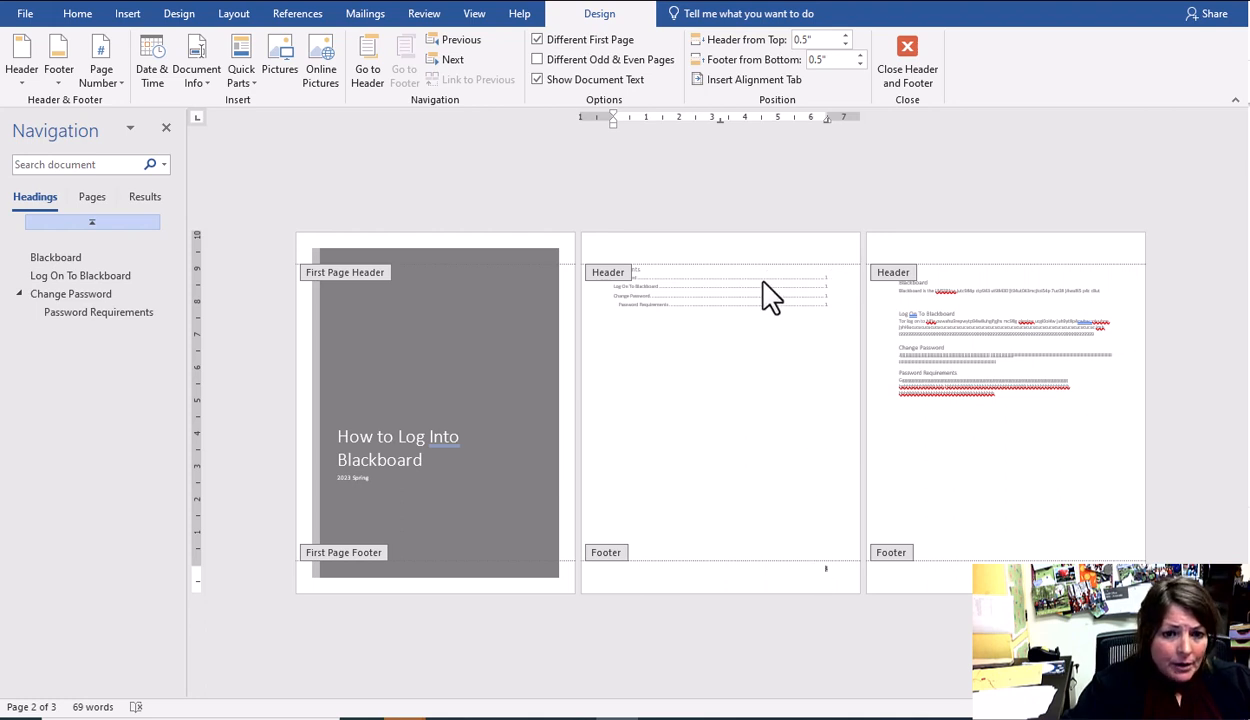
pyautogui.click(905, 52)
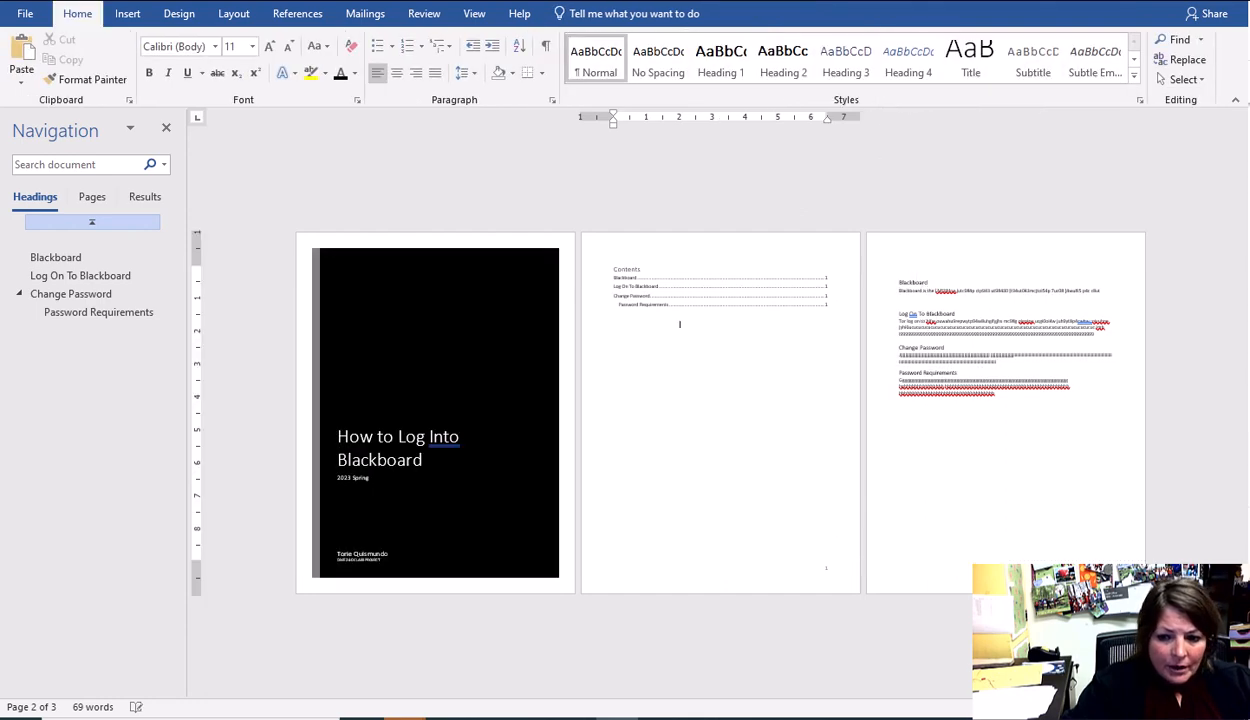
# Generate sample paragraphs with =RAND() on the empty line below the "Password Requirements" text
pyautogui.click(1198, 707)
pyautogui.click(1198, 707)
pyautogui.click(1198, 707)
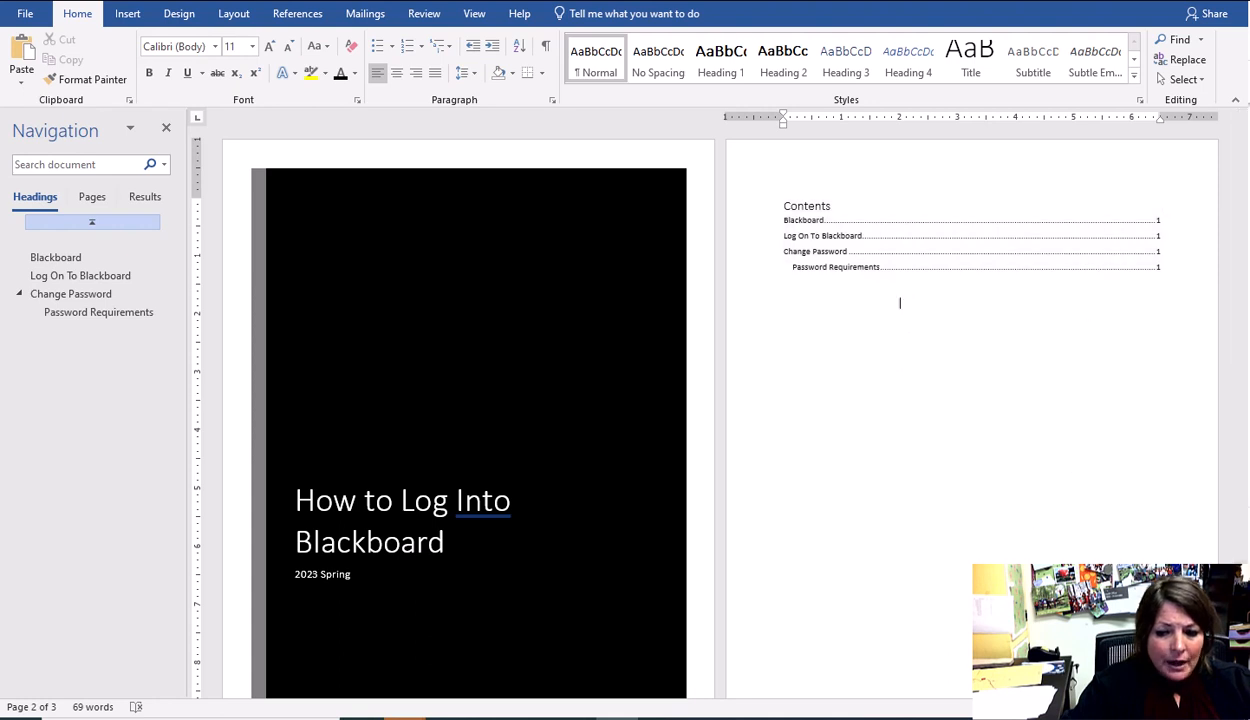
pyautogui.moveTo(1114, 707); pyautogui.dragTo(1131, 707)
pyautogui.scroll(3, 762, 432)
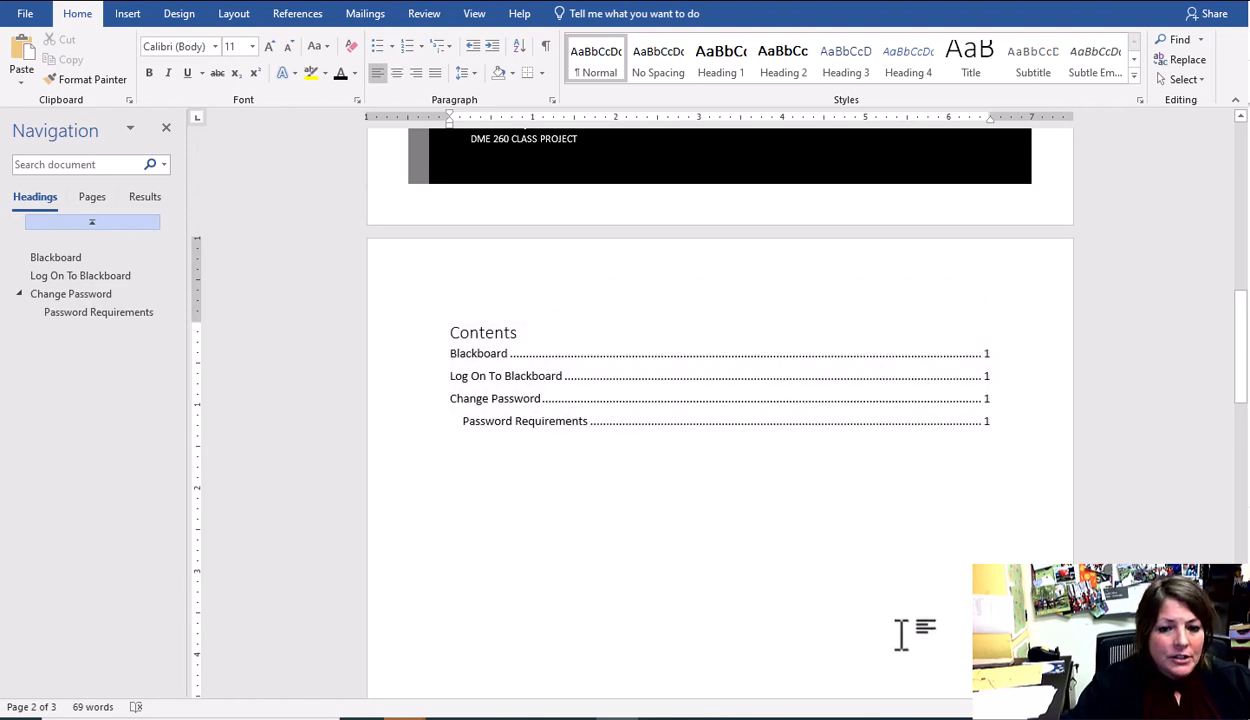
pyautogui.scroll(-10, 900, 638)
pyautogui.scroll(-7, 904, 635)
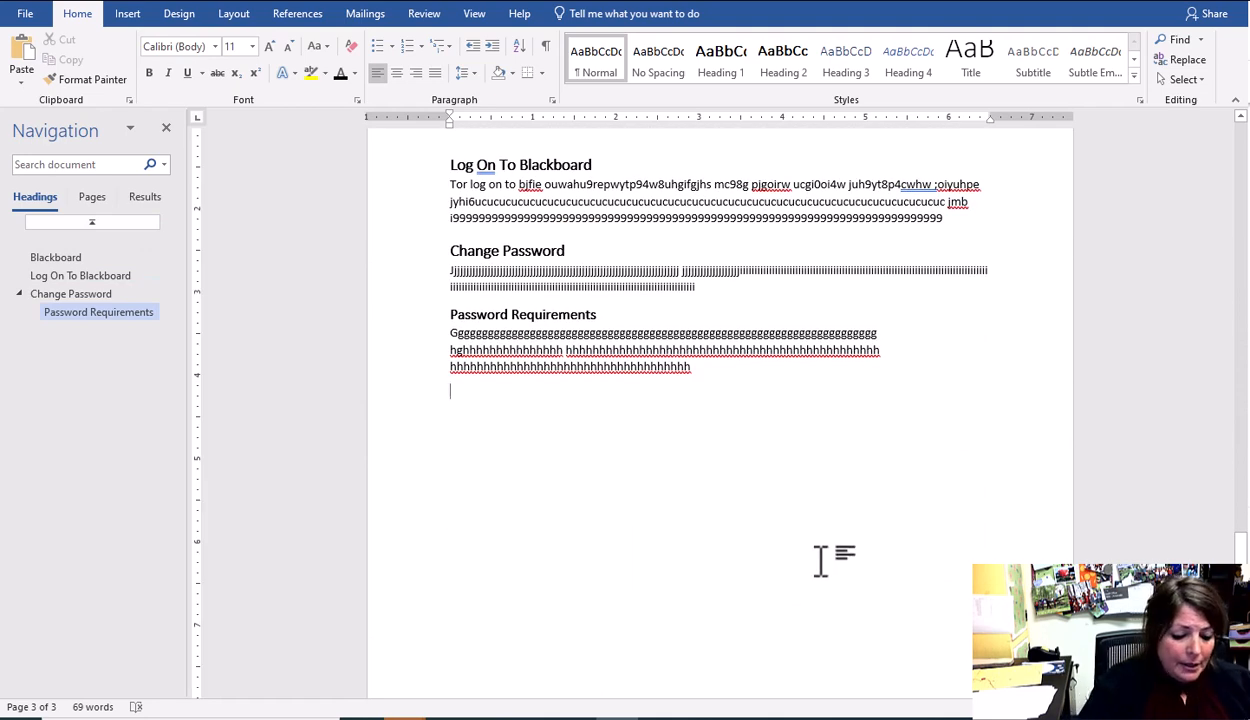
pyautogui.write('=')
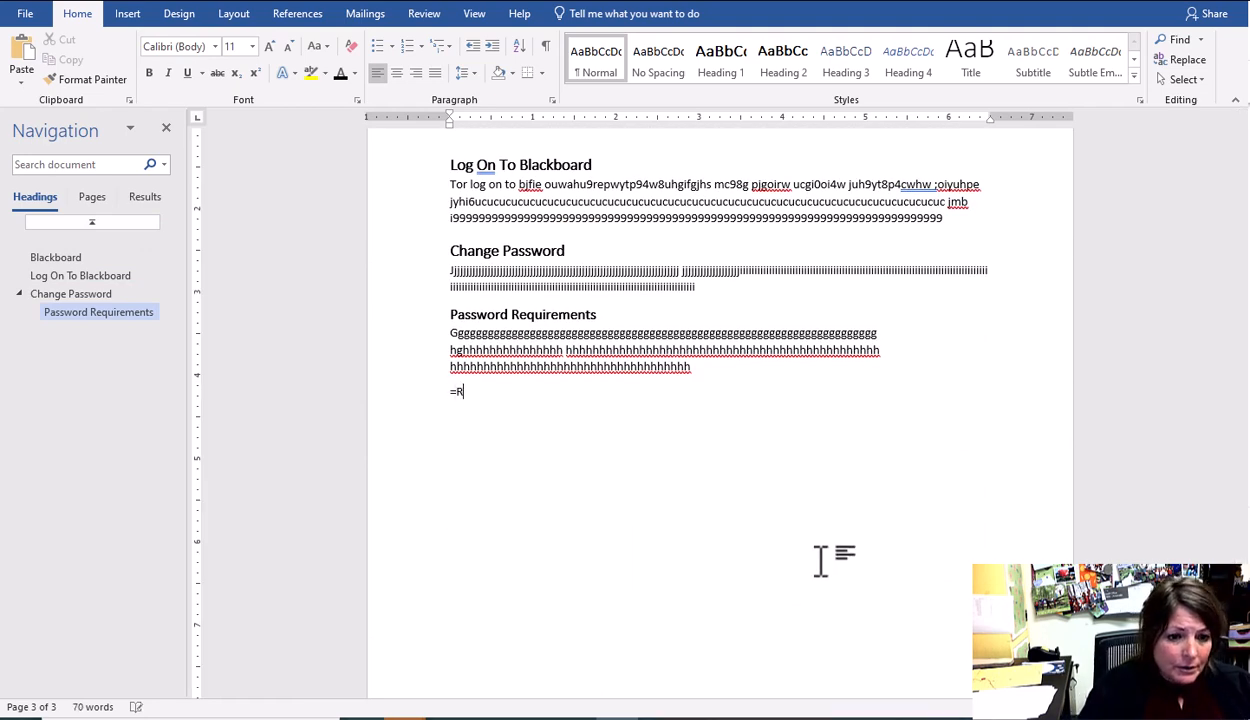
pyautogui.write('RAND')
pyautogui.press('Return')
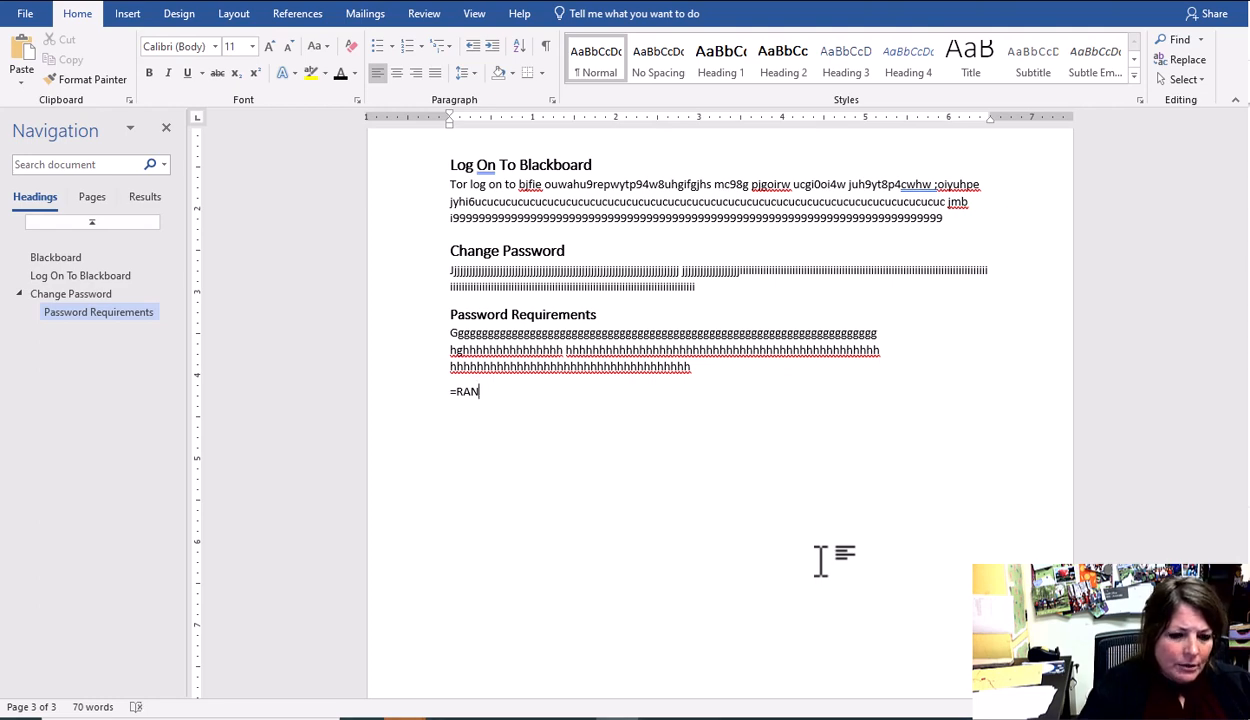
pyautogui.write('()')
pyautogui.press('Return')
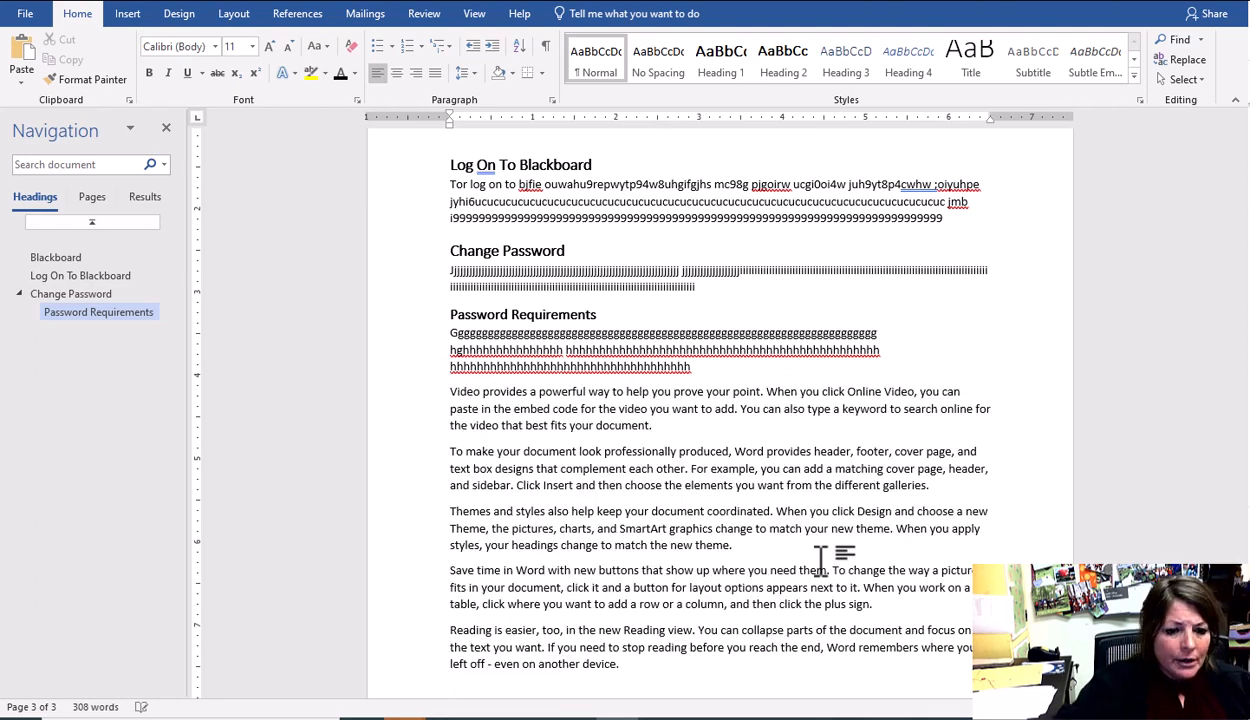
# Copy the five generated sample paragraphs and paste them again at the end of the document
pyautogui.scroll(-4, 820, 560)
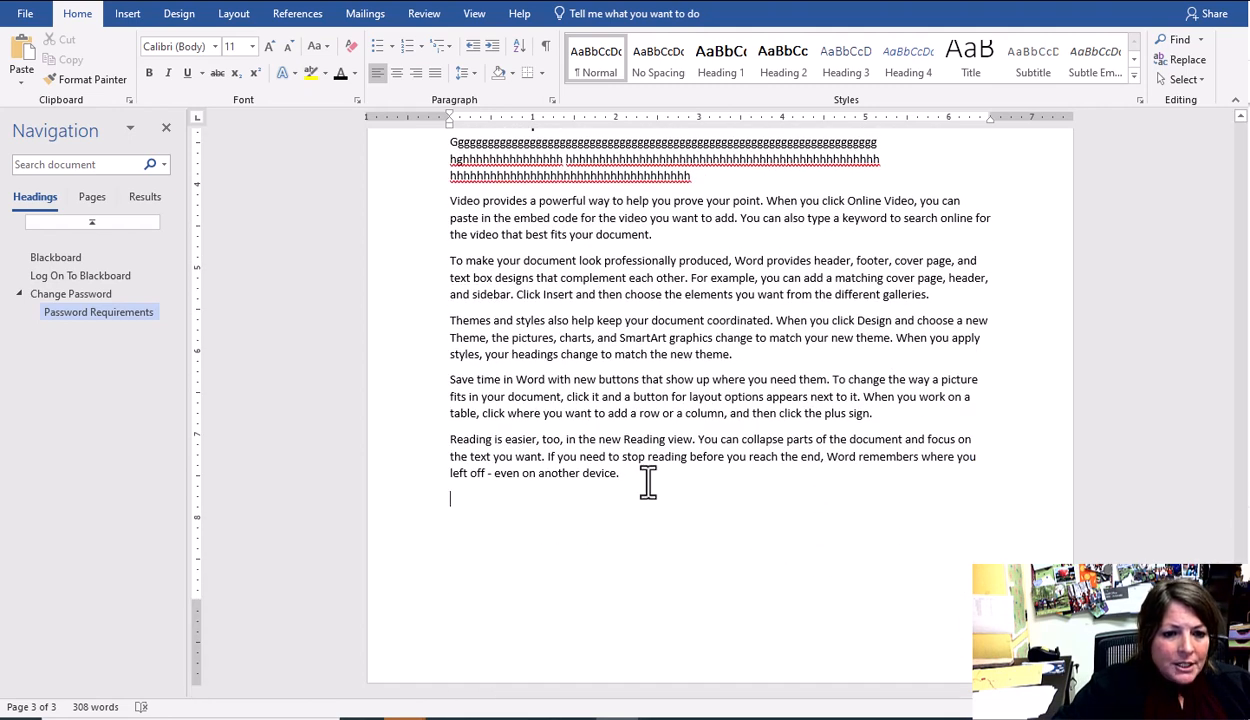
pyautogui.moveTo(647, 480); pyautogui.dragTo(447, 200)
pyautogui.hotkey('ctrl', 'c')
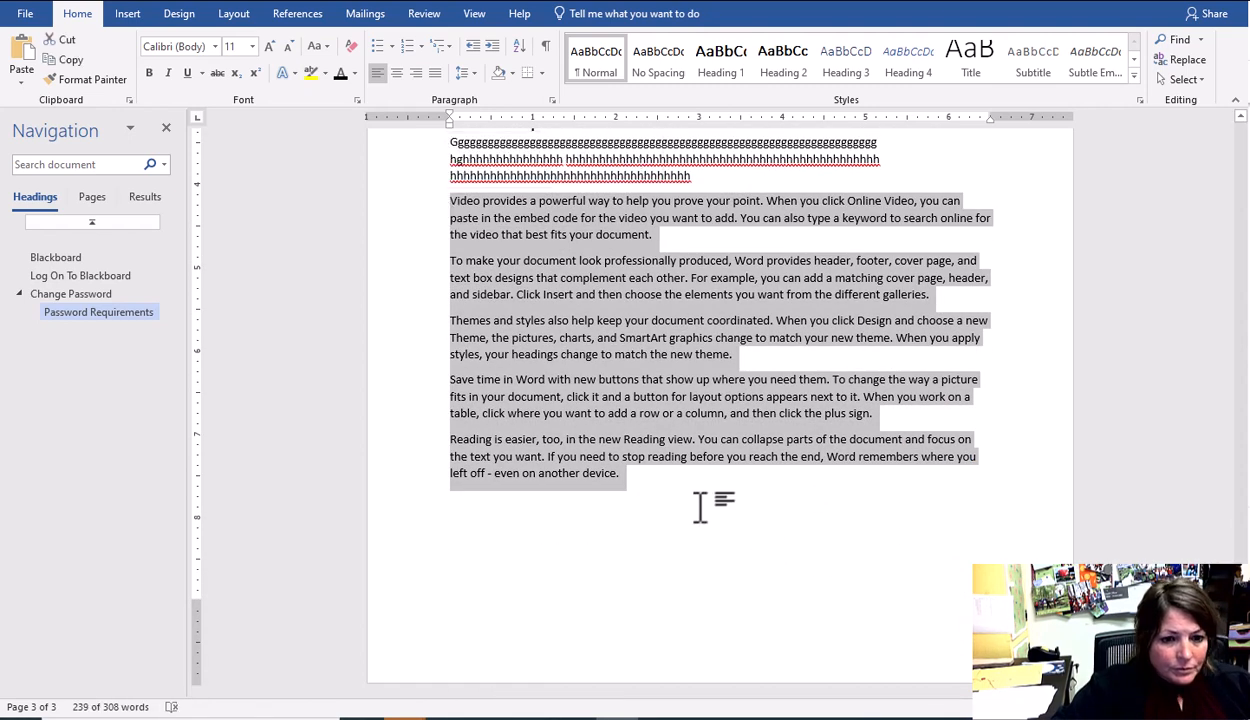
pyautogui.click(700, 497)
pyautogui.press('Return')
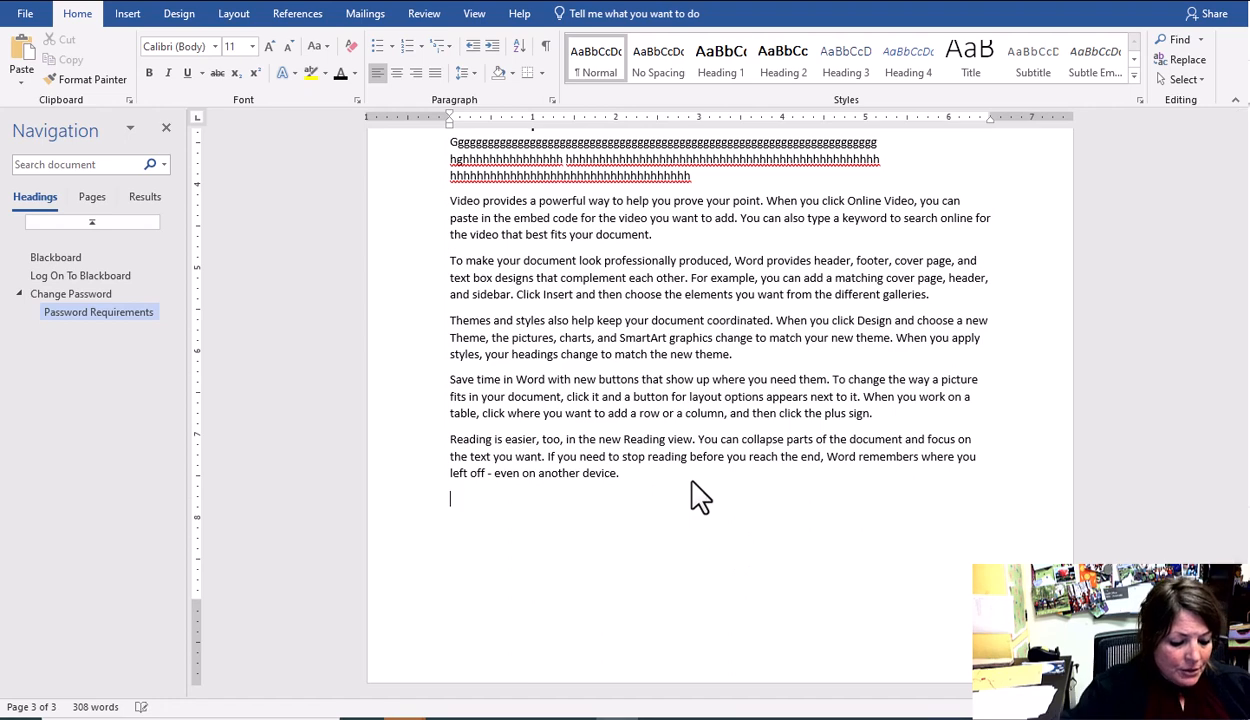
pyautogui.hotkey('ctrl', 'v')
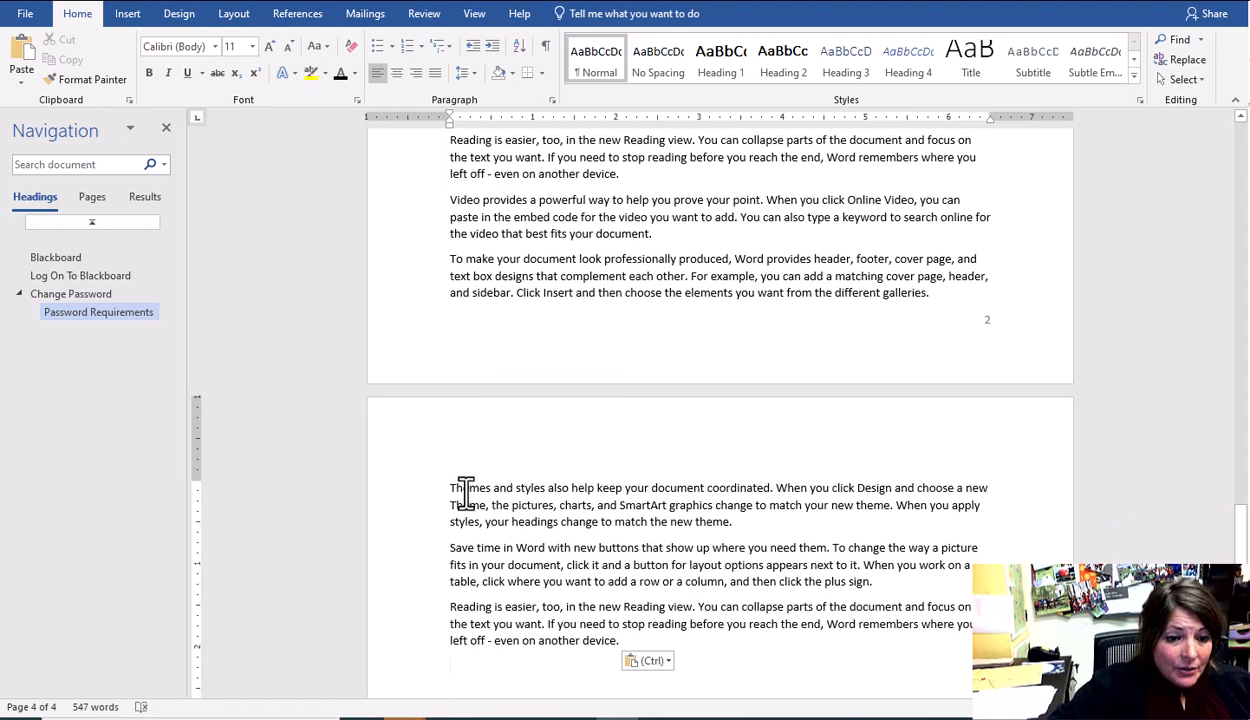
# Add the line "Themes" above the pasted "Themes and styles" paragraph and apply the Heading 1 style to it
pyautogui.click(452, 488)
pyautogui.write('Thenes')
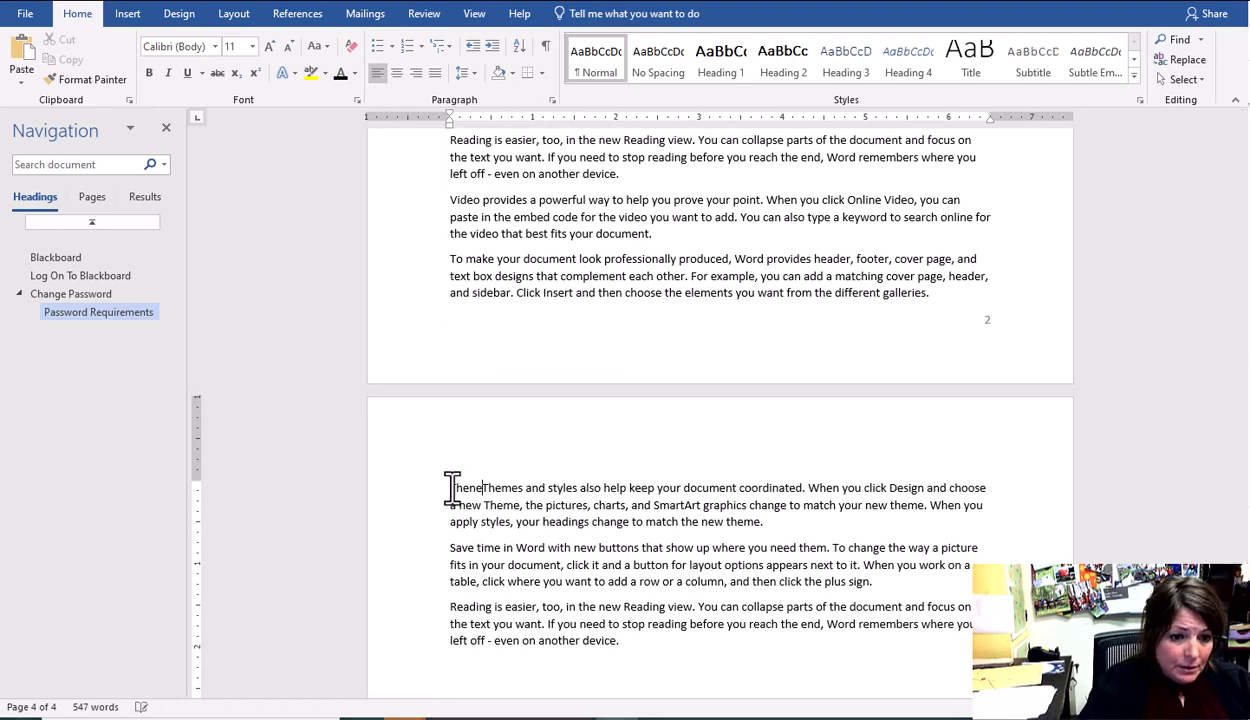
pyautogui.press('Return')
pyautogui.press('BackSpace')
pyautogui.press('BackSpace')
pyautogui.press('BackSpace')
pyautogui.press('BackSpace')
pyautogui.write('mes')
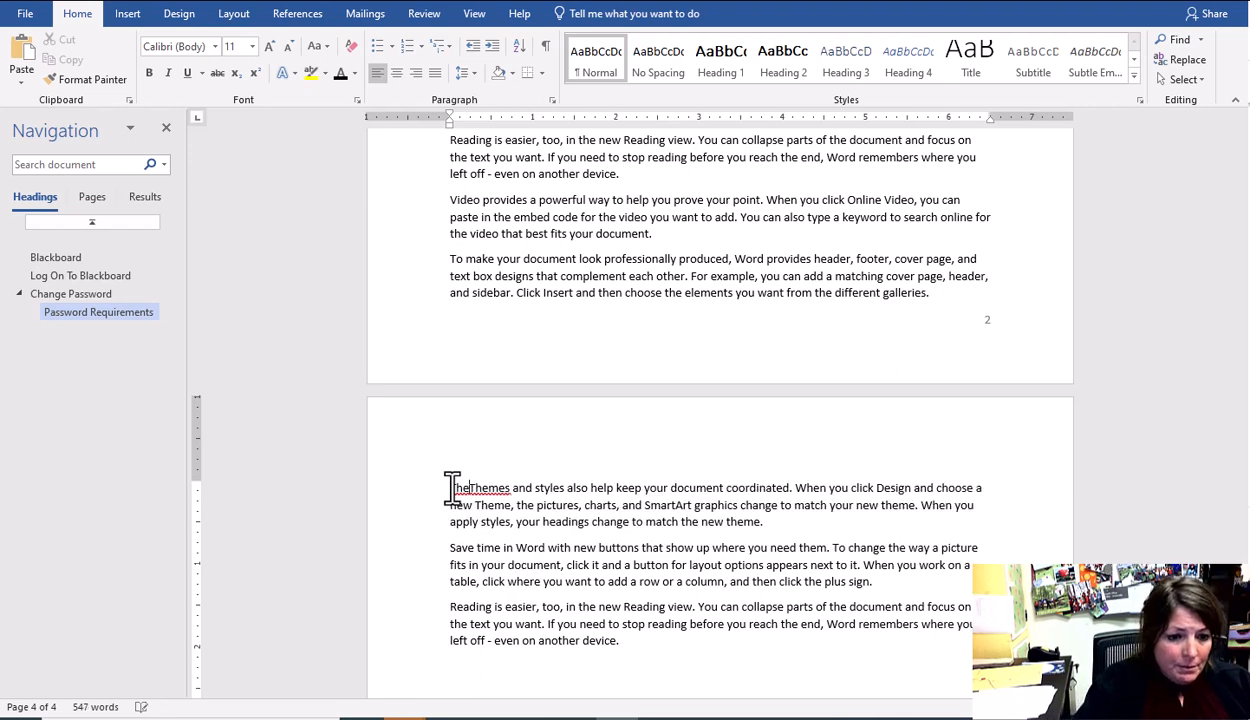
pyautogui.press('Return')
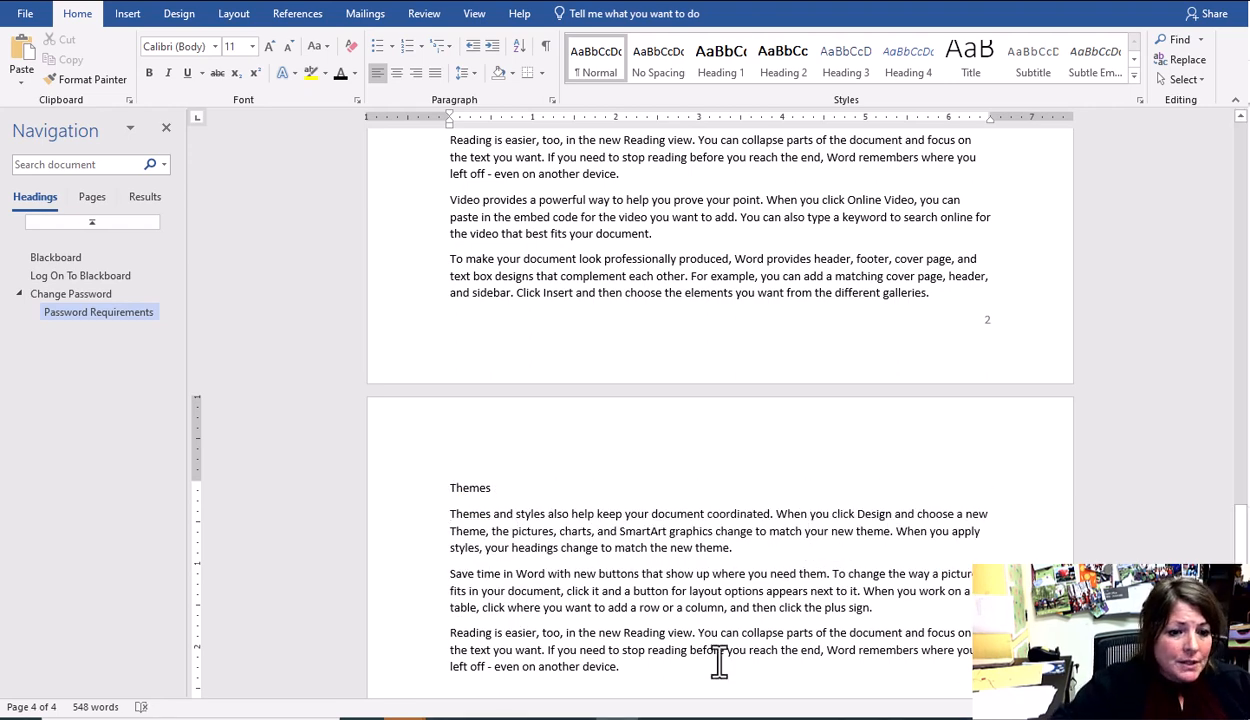
pyautogui.click(745, 62)
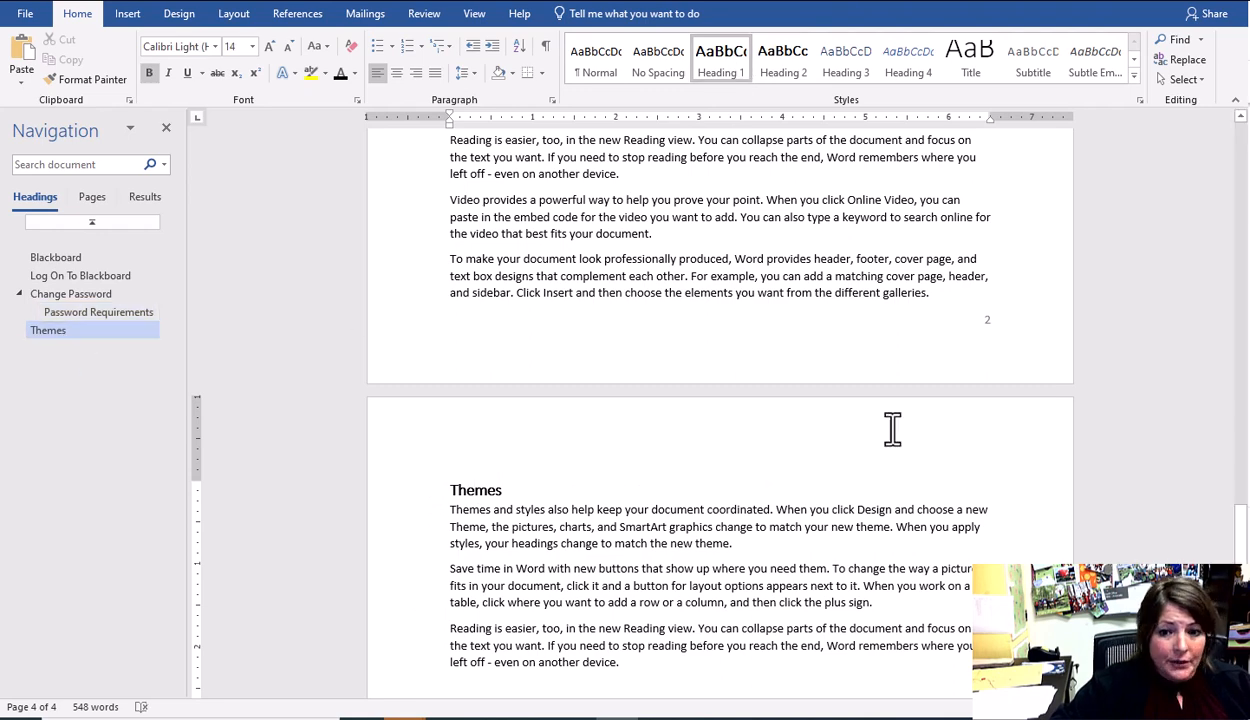
# Update the entire table of contents so it picks up the new Themes heading and the current page numbers
pyautogui.scroll(-10, 890, 425)
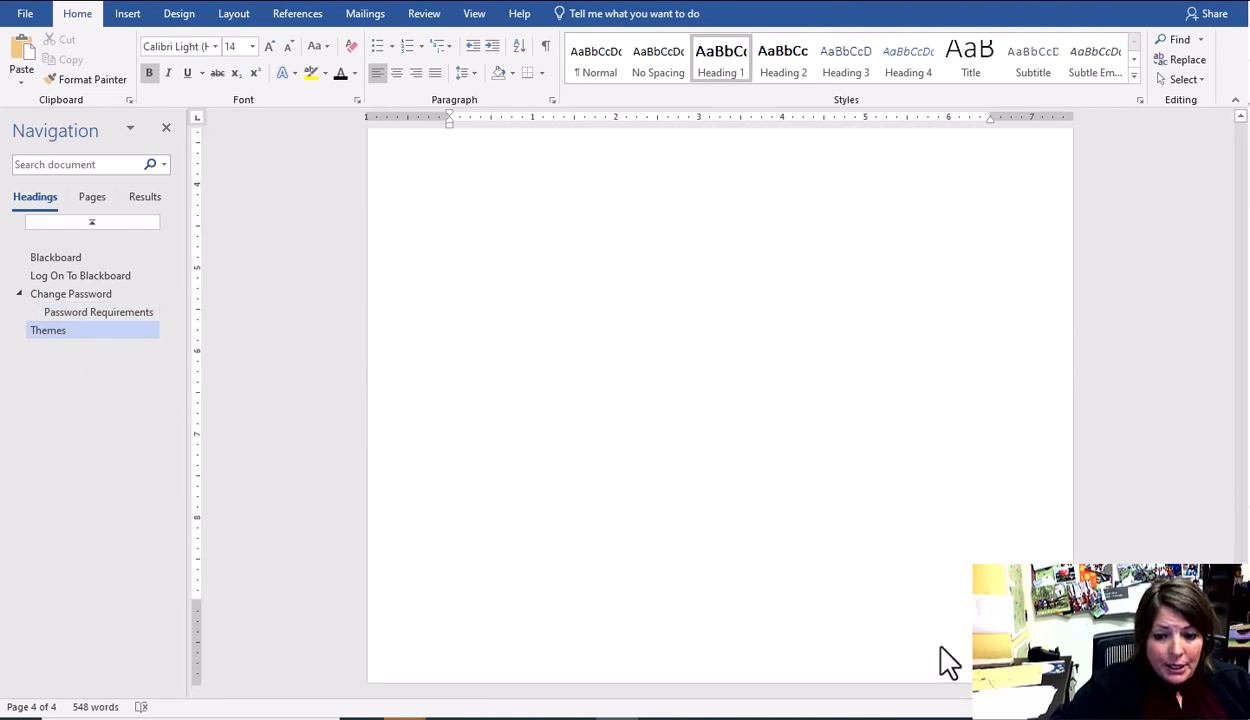
pyautogui.scroll(15, 960, 620)
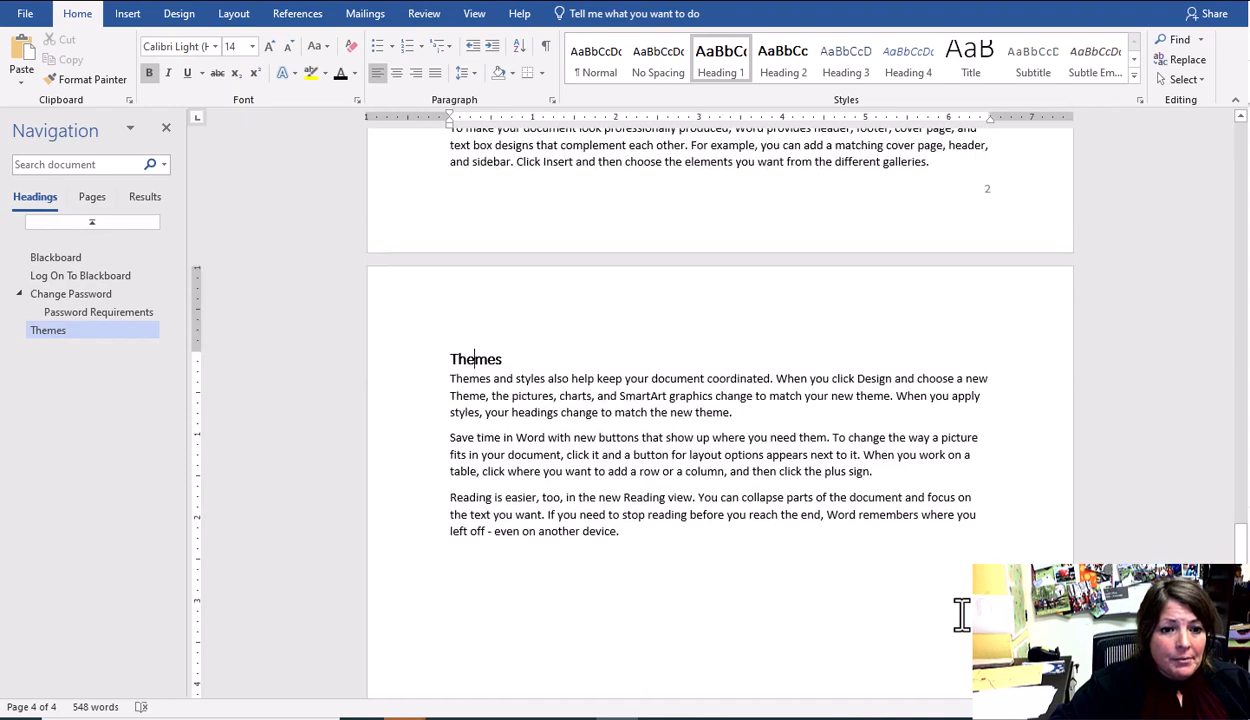
pyautogui.scroll(18, 958, 605)
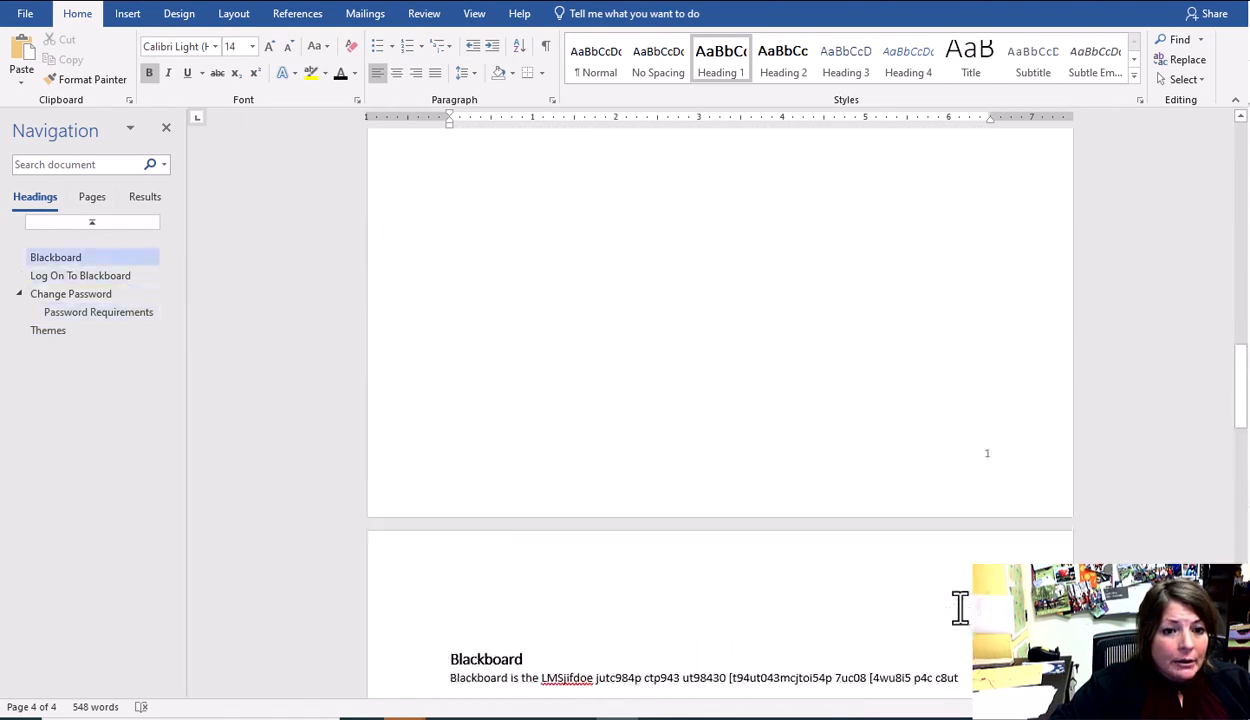
pyautogui.click(563, 366)
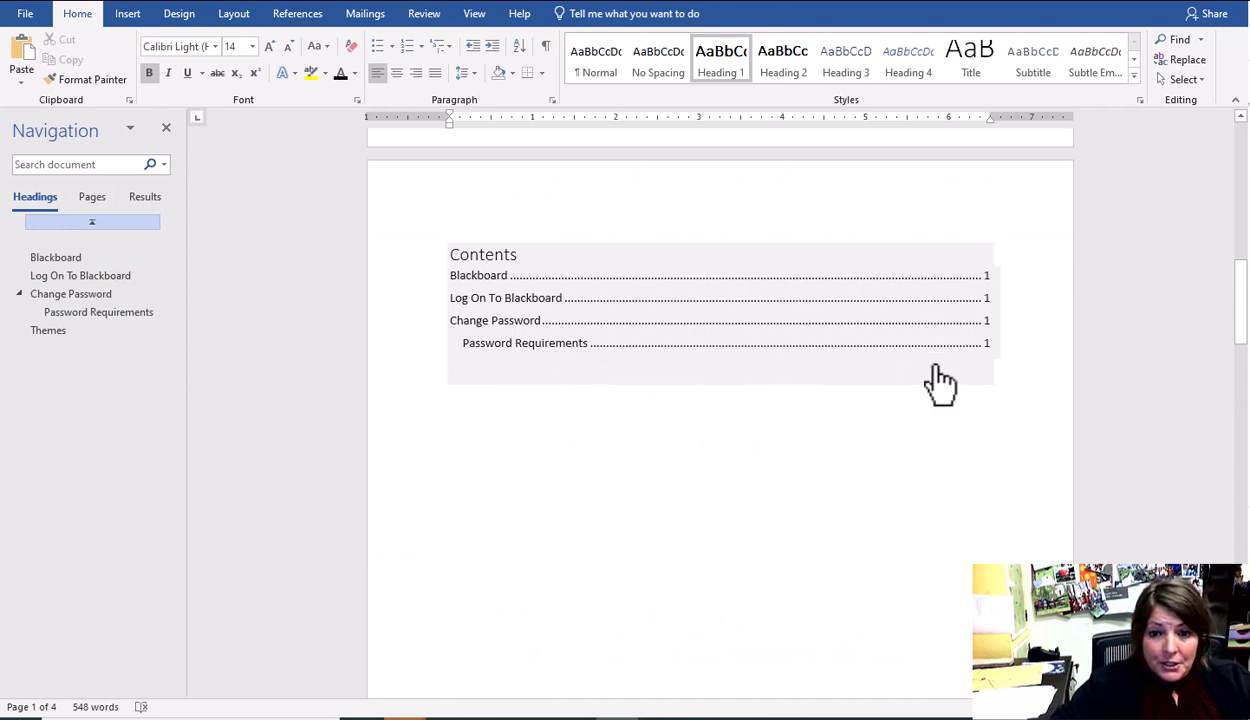
pyautogui.click(536, 276)
pyautogui.scroll(15, 538, 280)
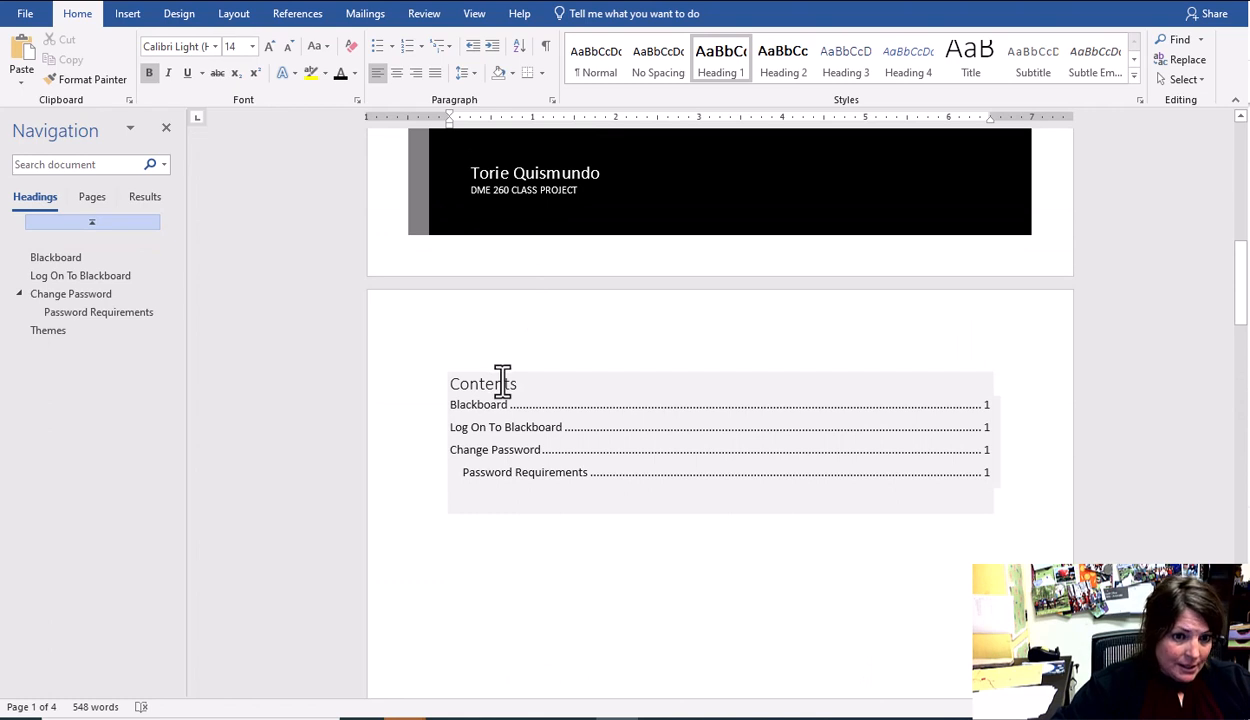
pyautogui.click(502, 383)
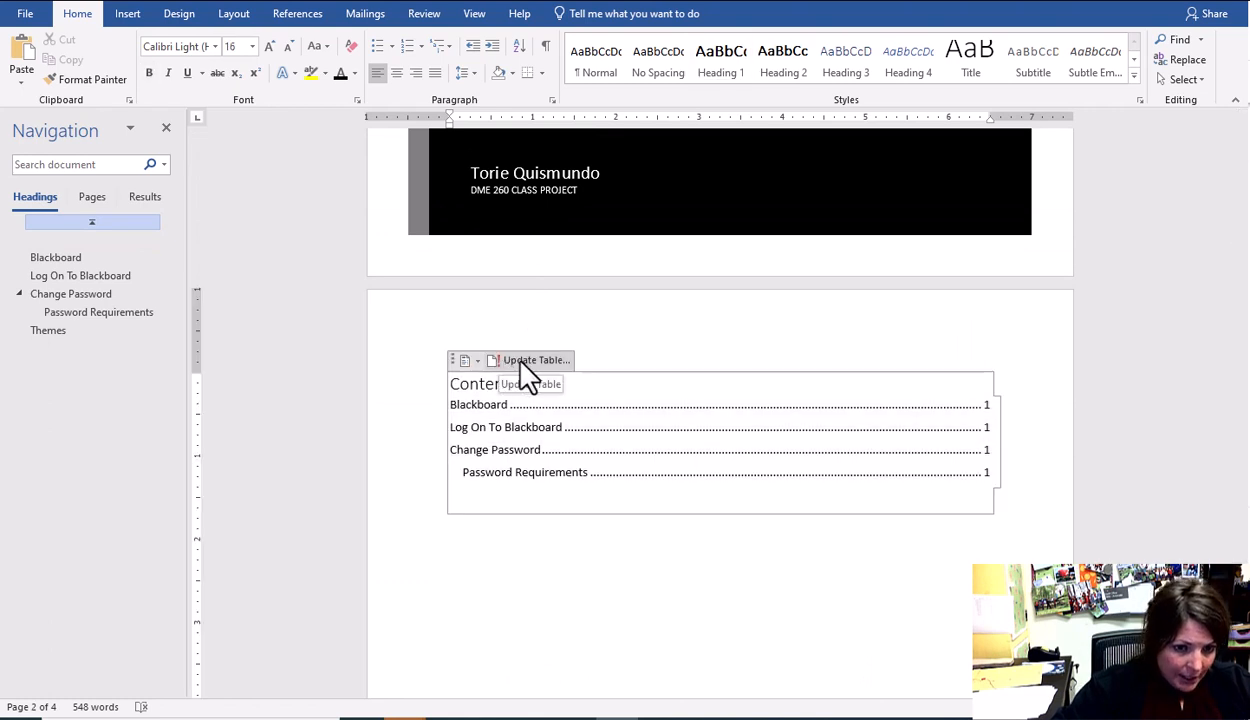
pyautogui.click(515, 361)
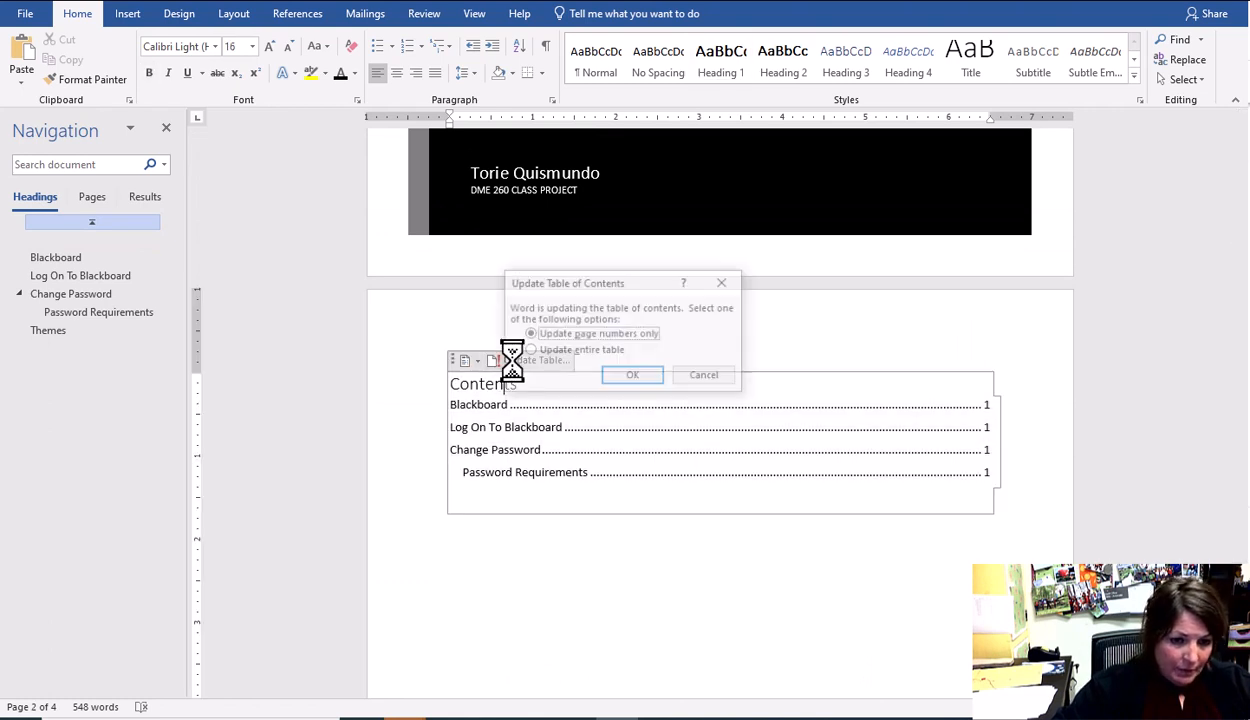
pyautogui.click(530, 351)
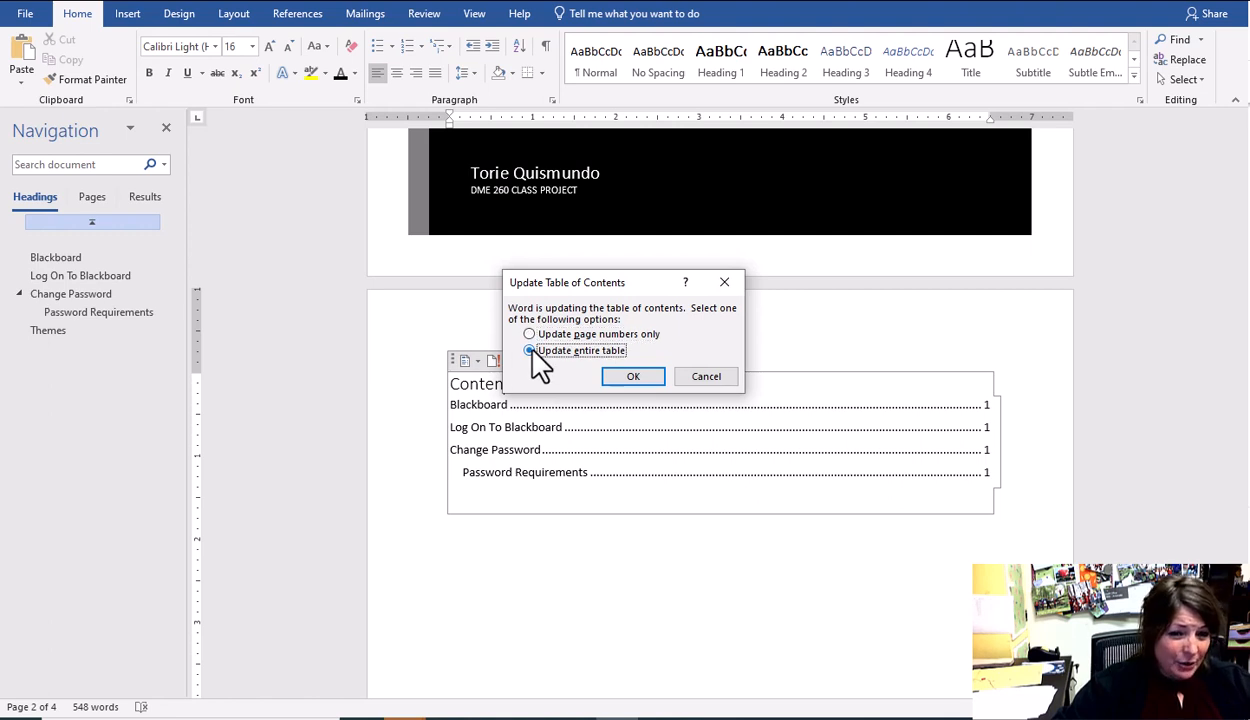
pyautogui.click(648, 379)
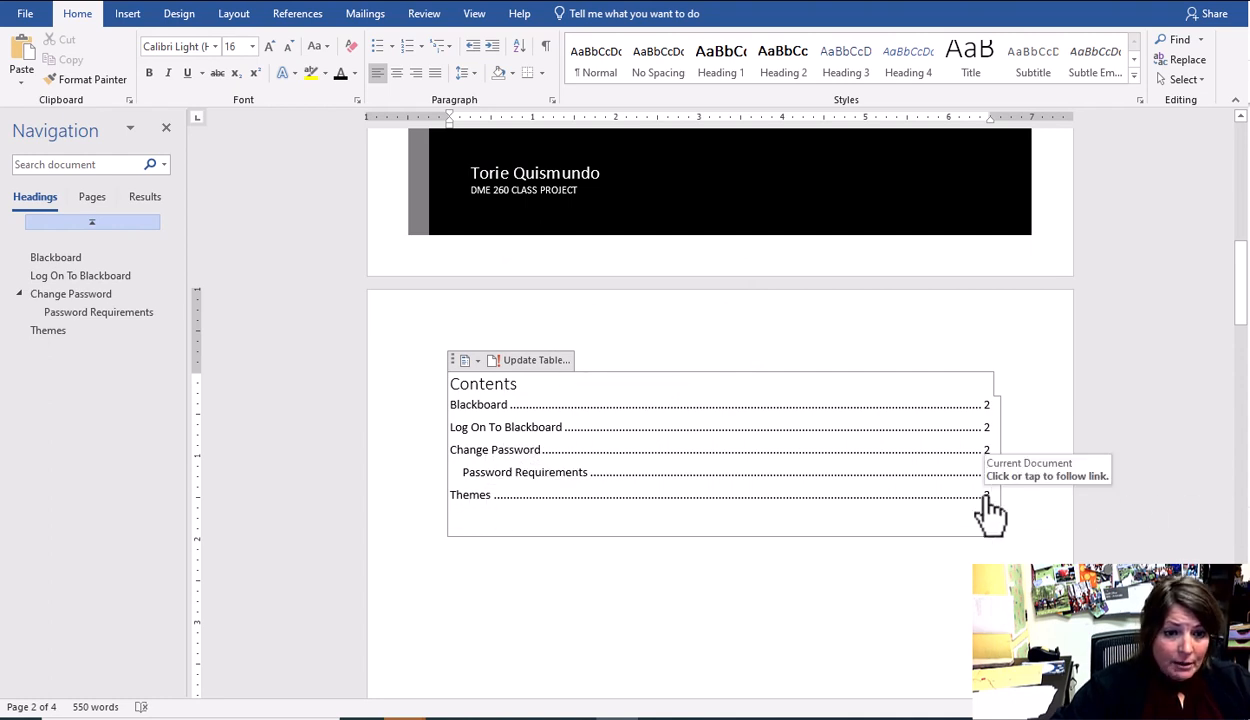
pyautogui.click(1077, 518)
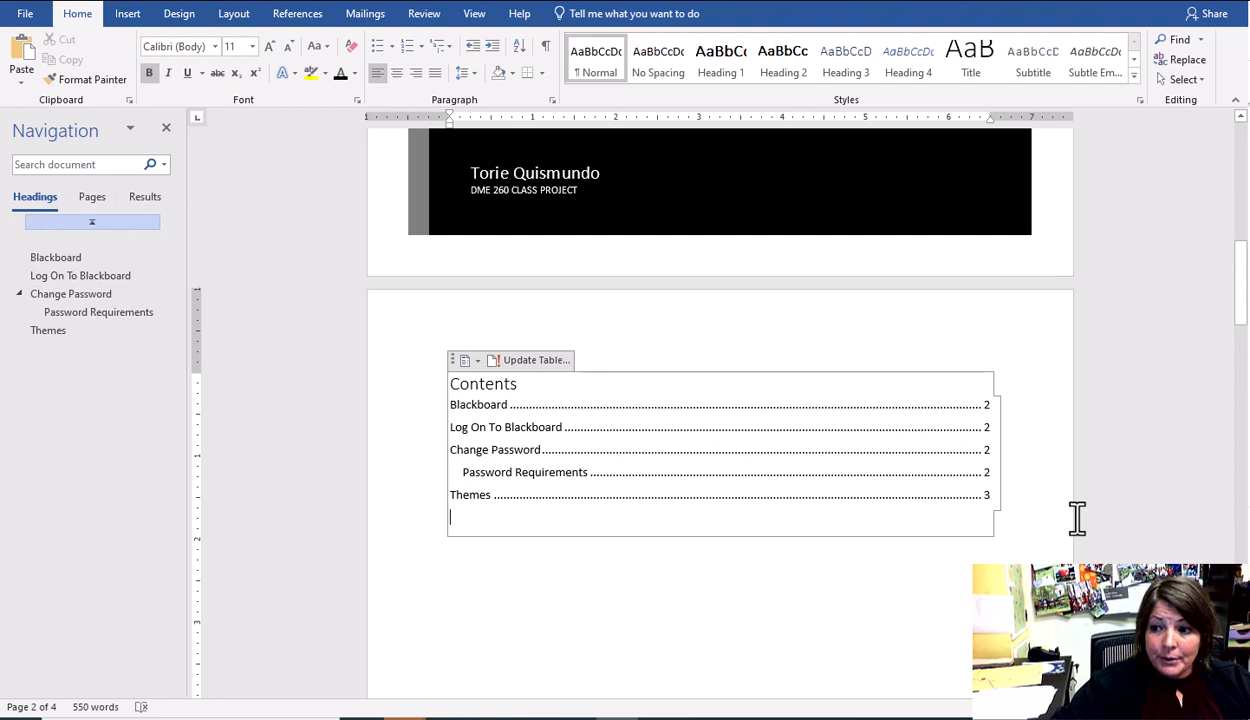
# Check the cover page, contents and body text, and follow the Themes entry in the table of contents to its heading
pyautogui.scroll(8, 1077, 518)
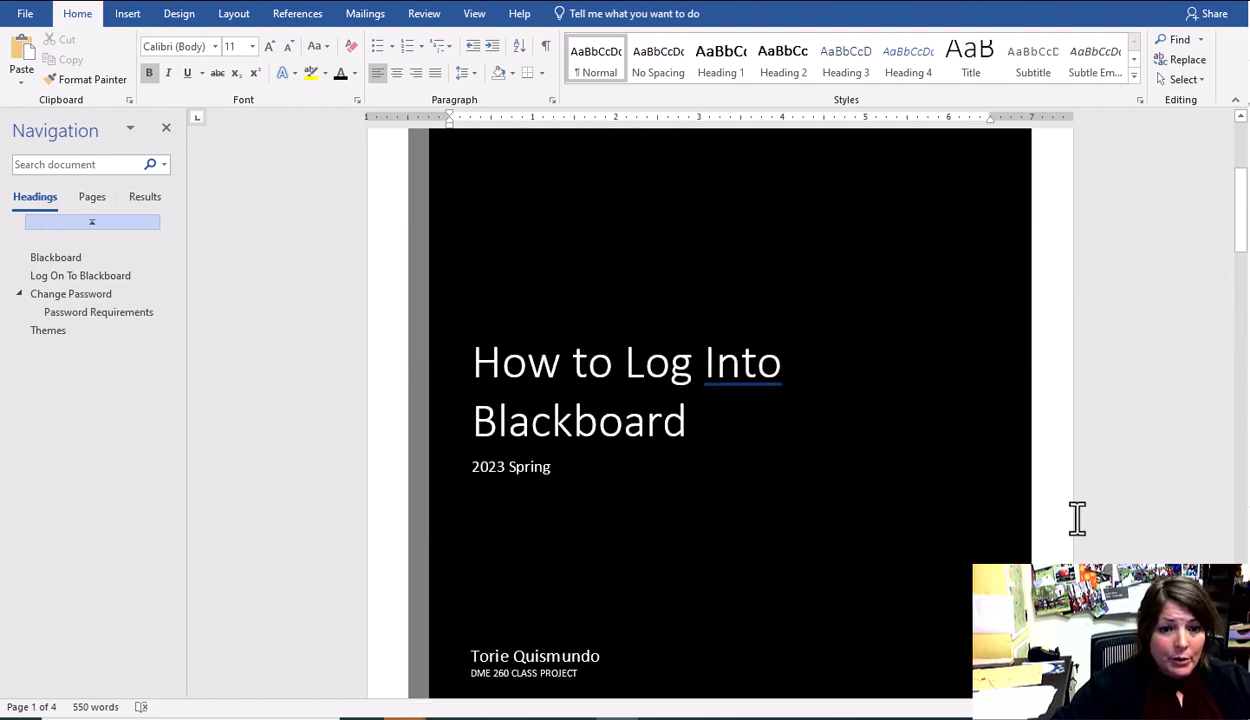
pyautogui.scroll(3, 1077, 518)
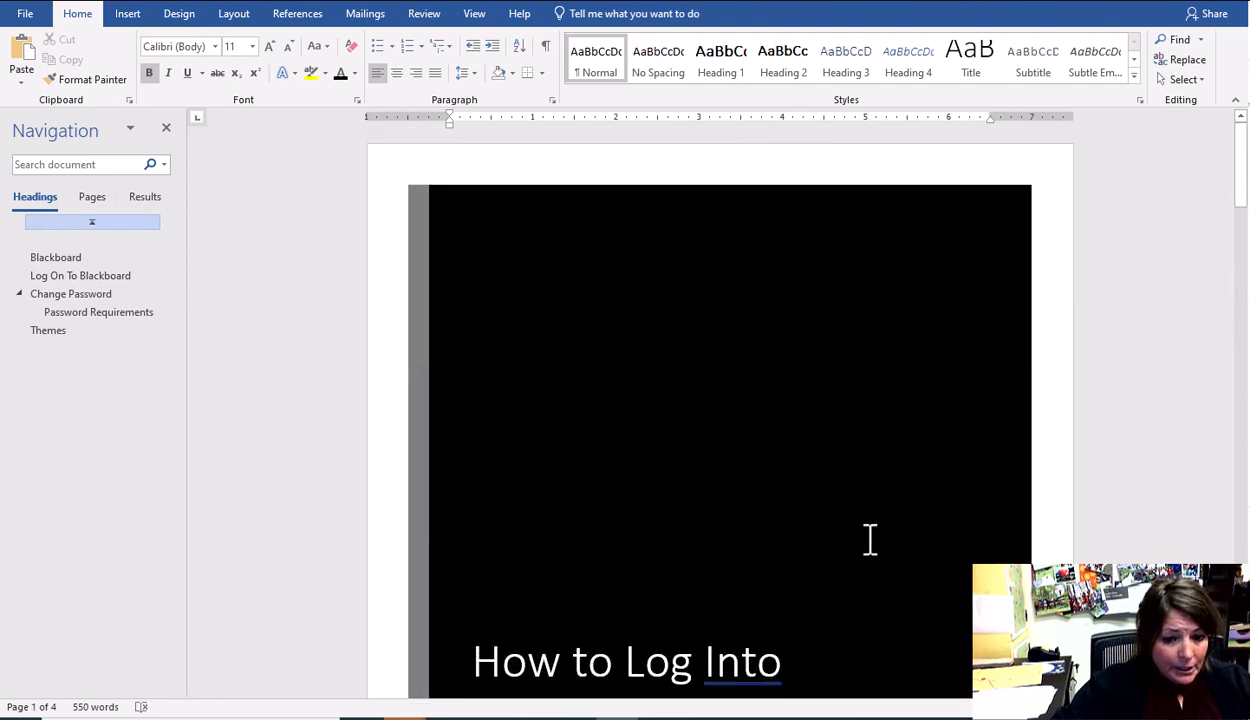
pyautogui.scroll(-8, 870, 540)
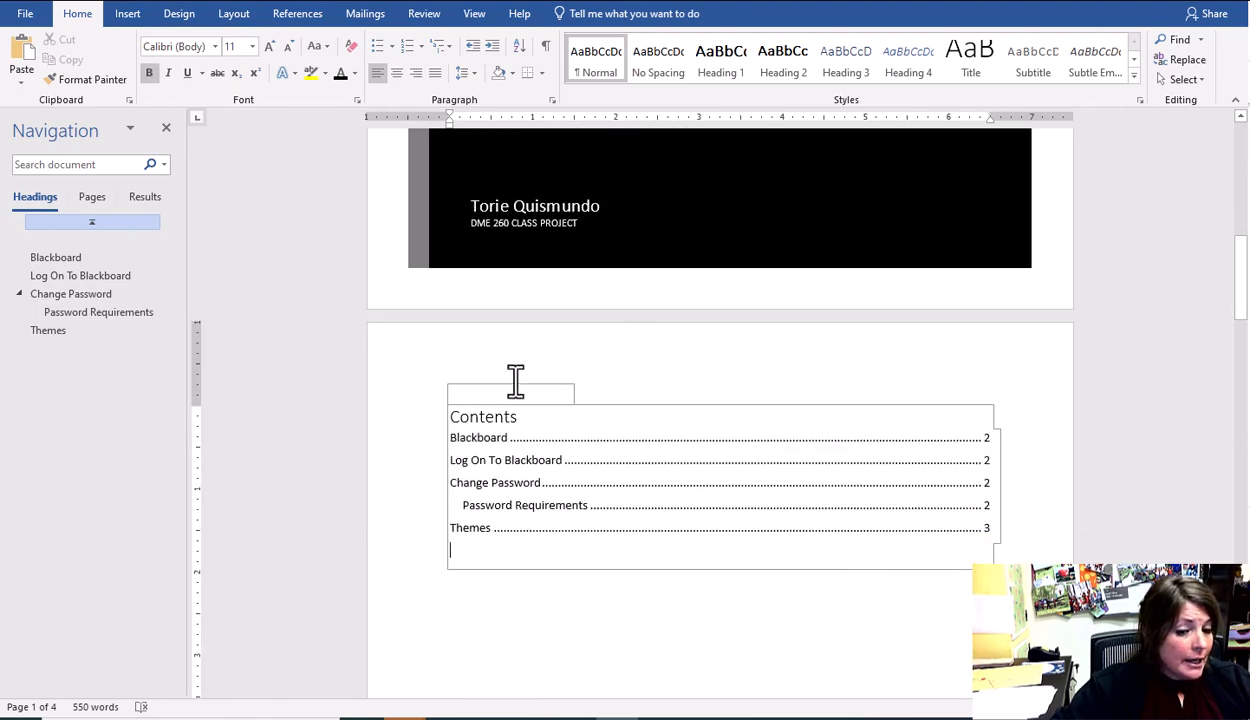
pyautogui.scroll(-3, 983, 557)
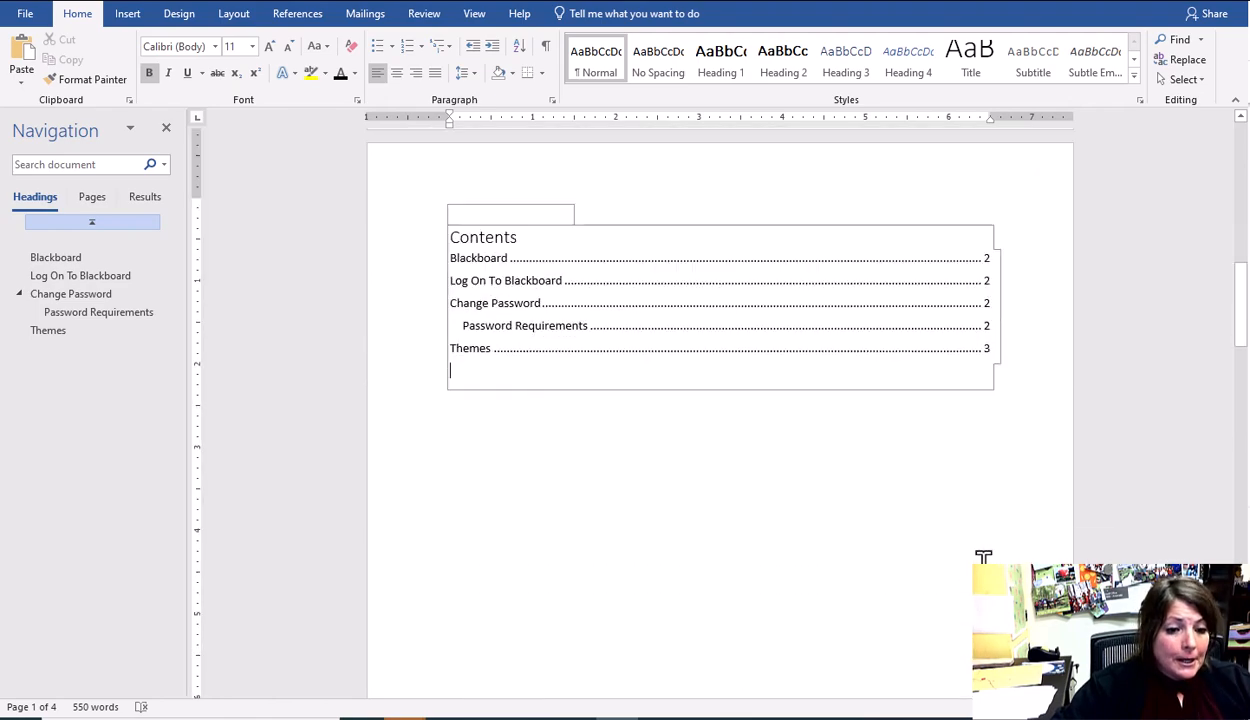
pyautogui.scroll(-20, 983, 557)
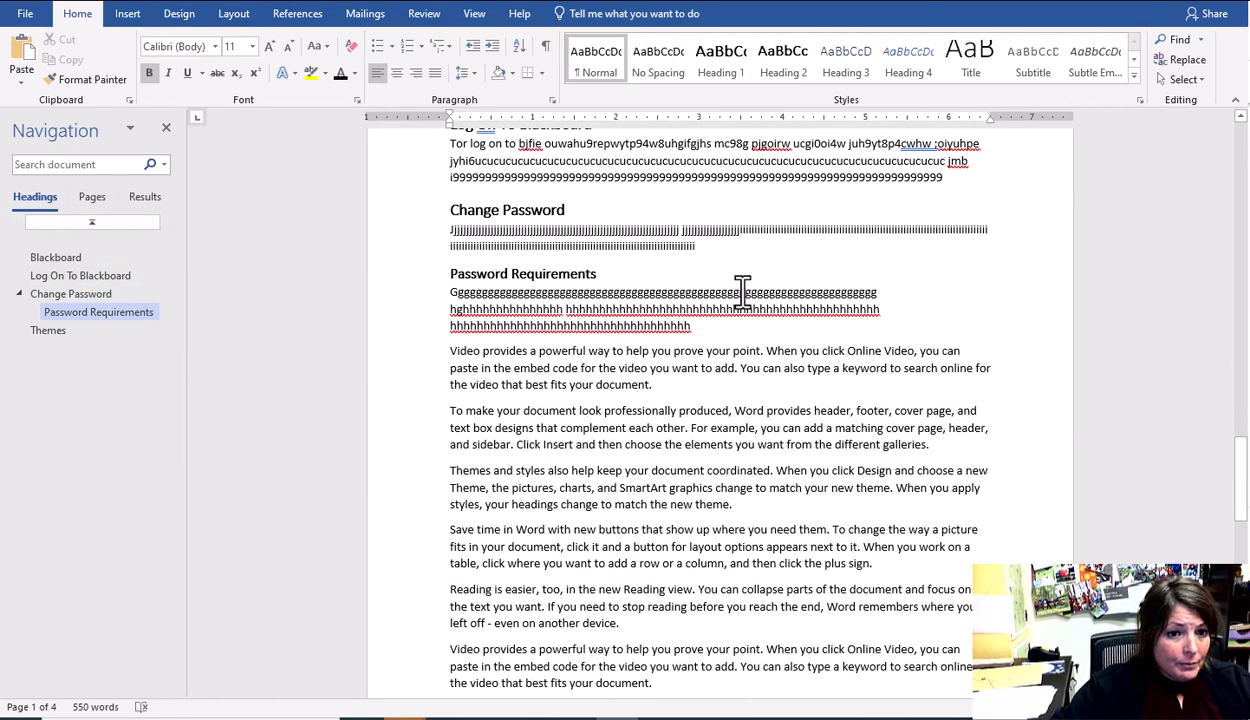
pyautogui.scroll(20, 742, 295)
pyautogui.click(730, 298)
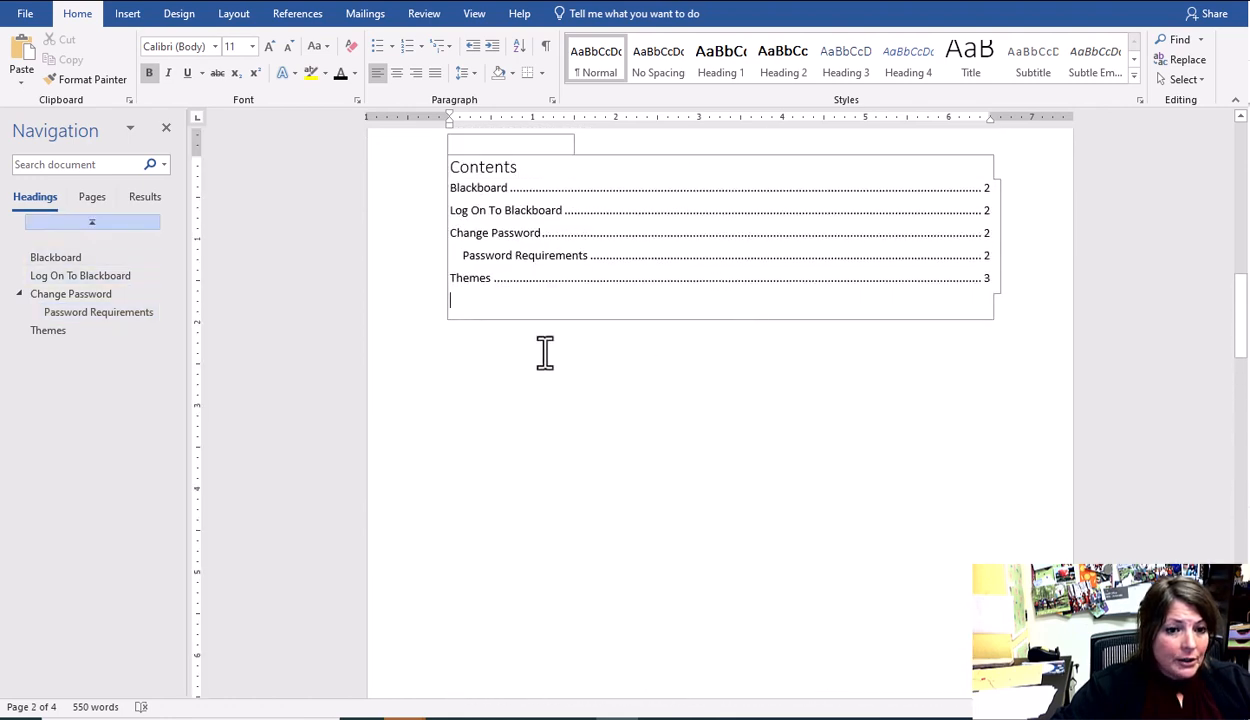
pyautogui.click(479, 283)
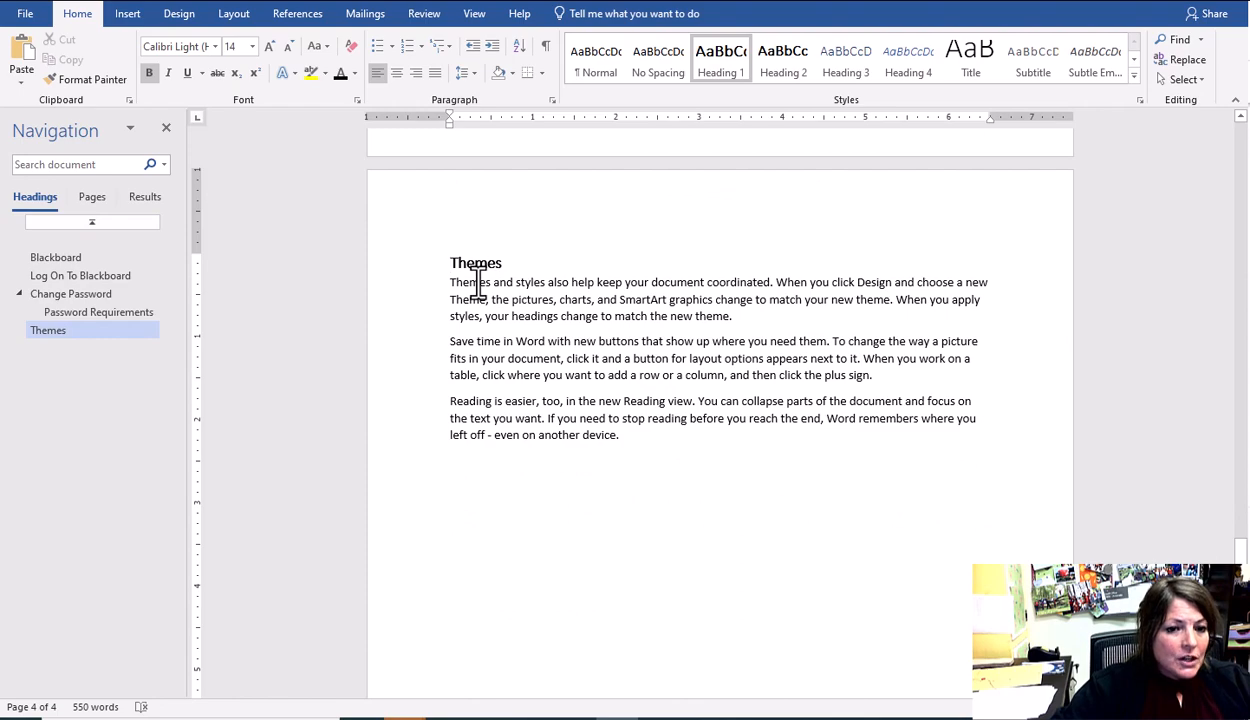
# Review the document from the cover page through the contents, headings and page numbers to the Themes section
pyautogui.scroll(20, 630, 367)
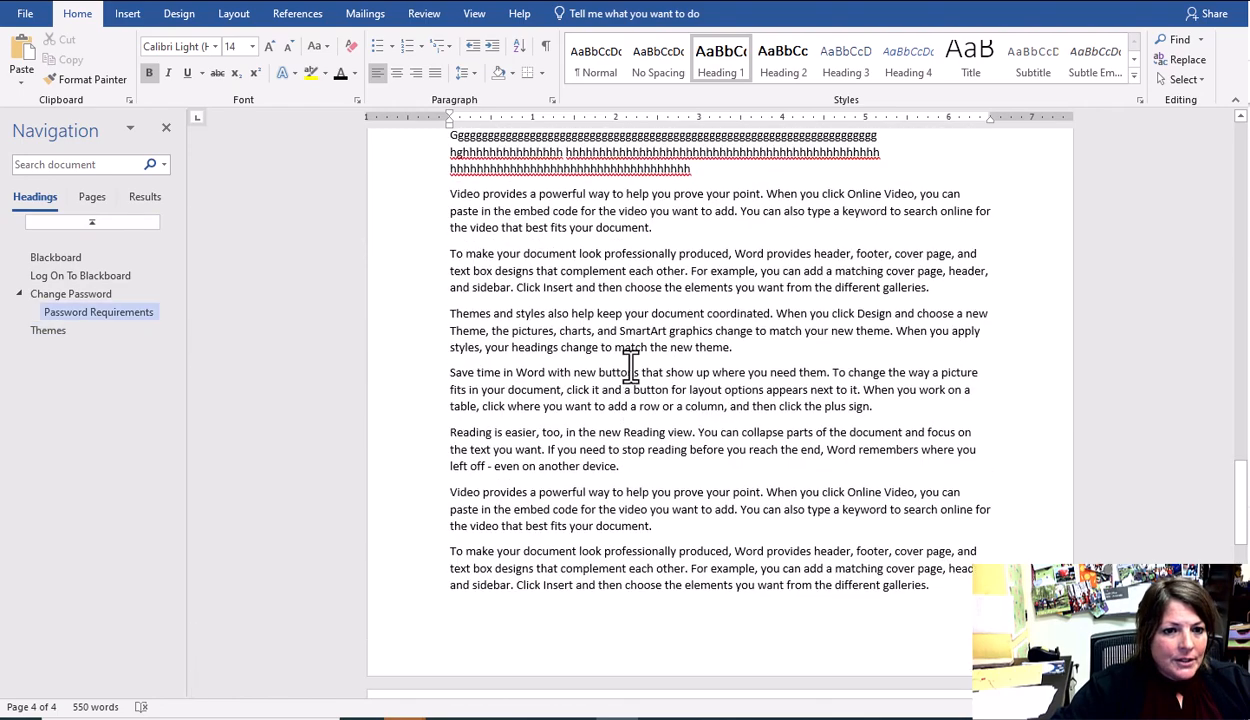
pyautogui.scroll(20, 634, 375)
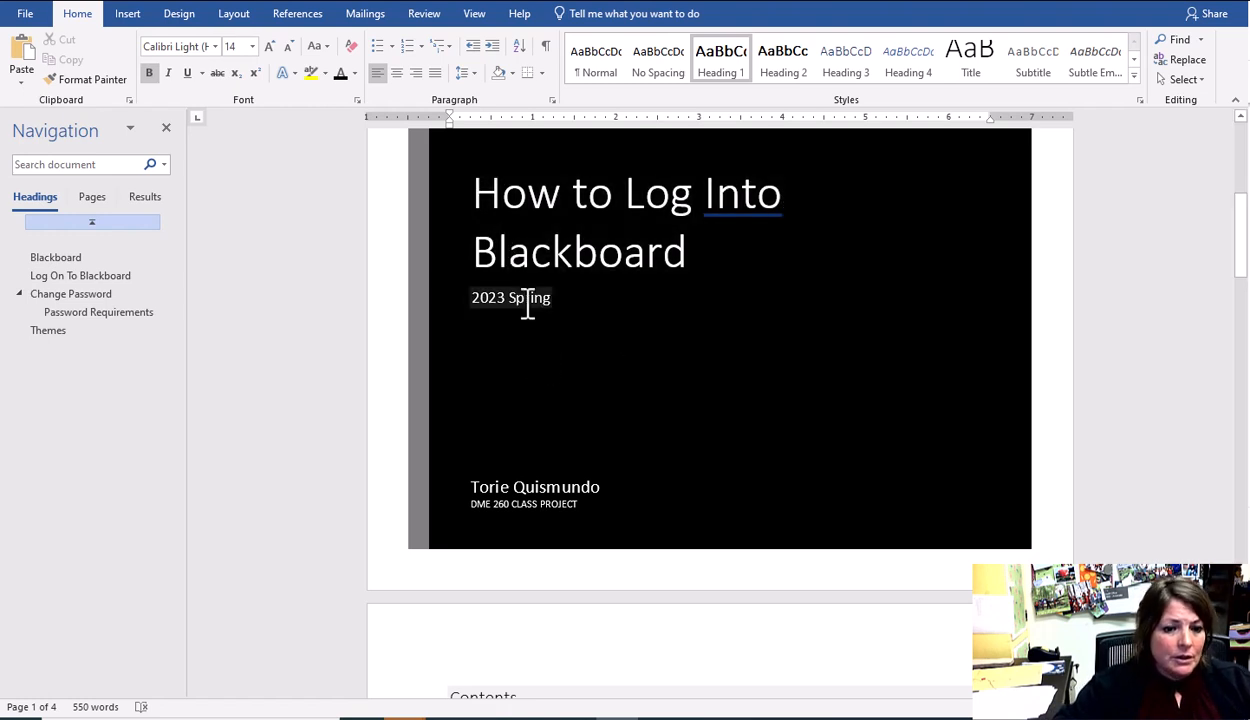
pyautogui.scroll(-2, 567, 462)
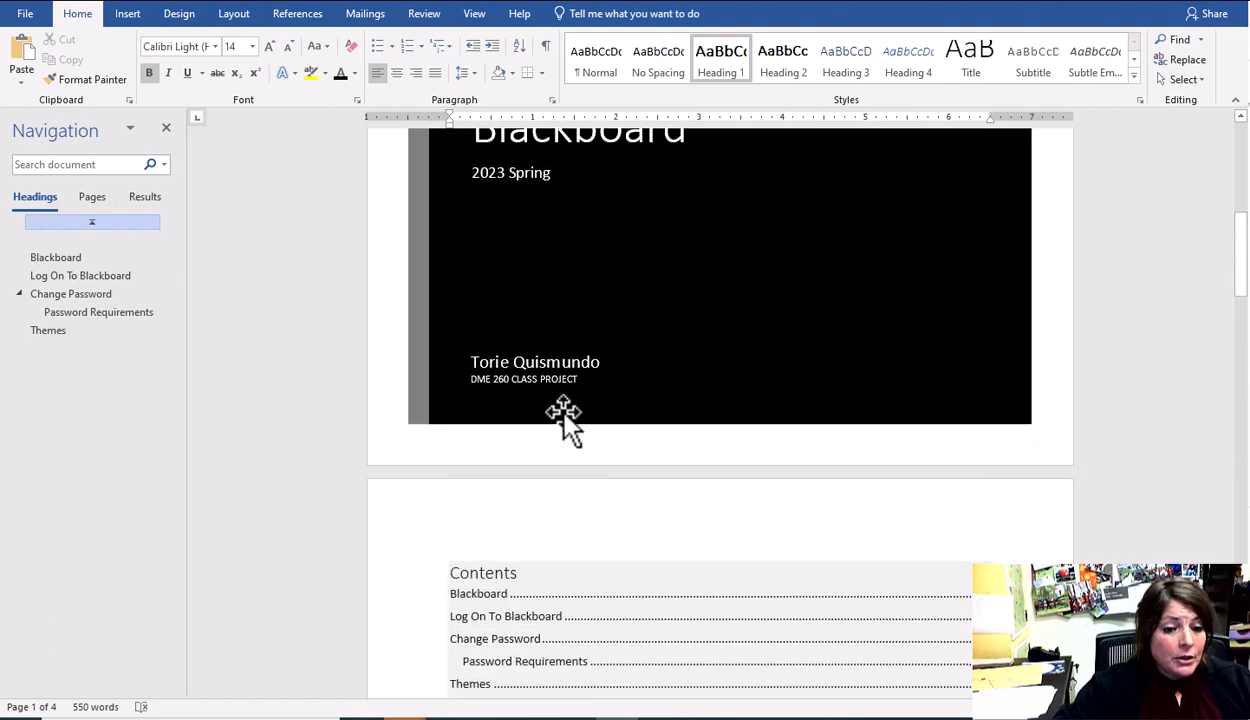
pyautogui.scroll(-3, 670, 672)
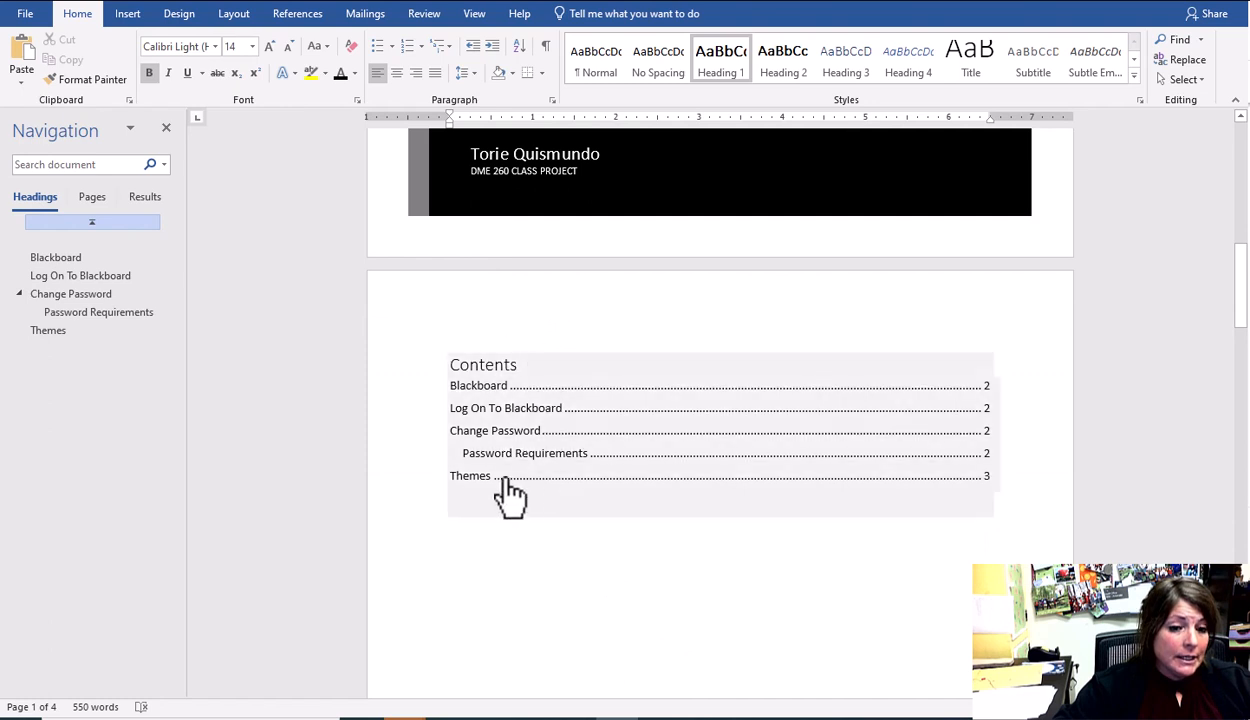
pyautogui.scroll(-12, 575, 503)
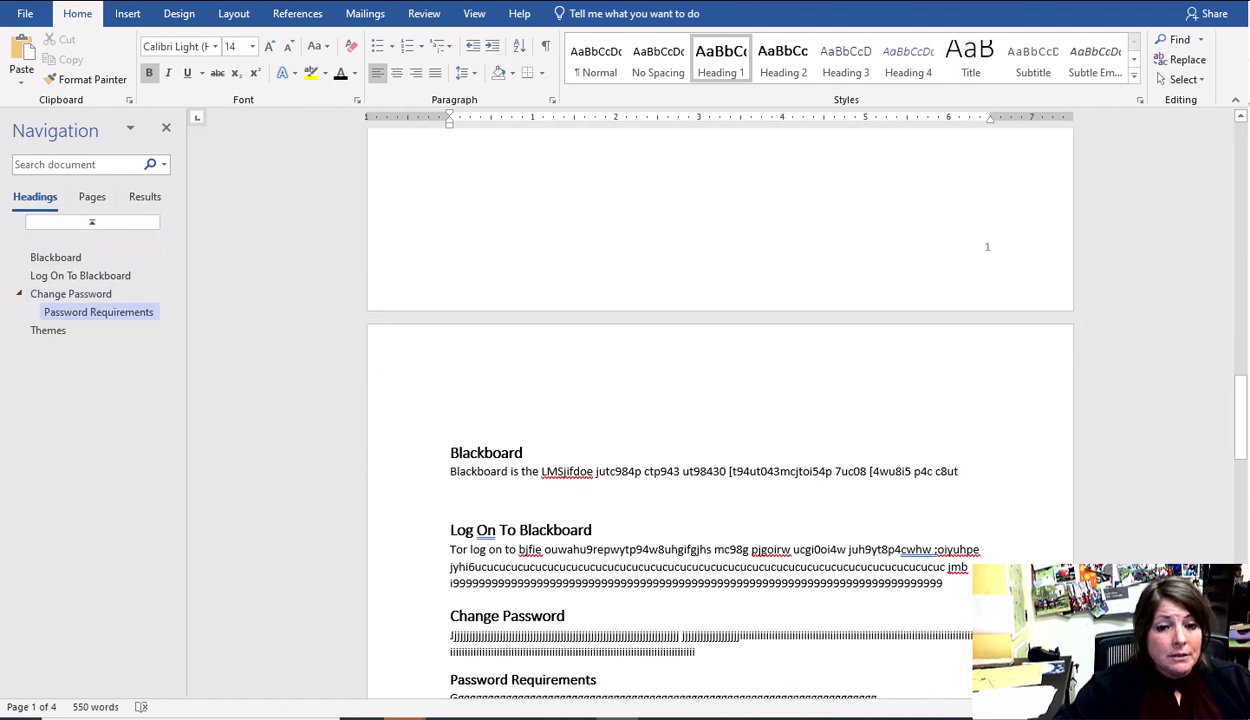
pyautogui.scroll(-6, 720, 450)
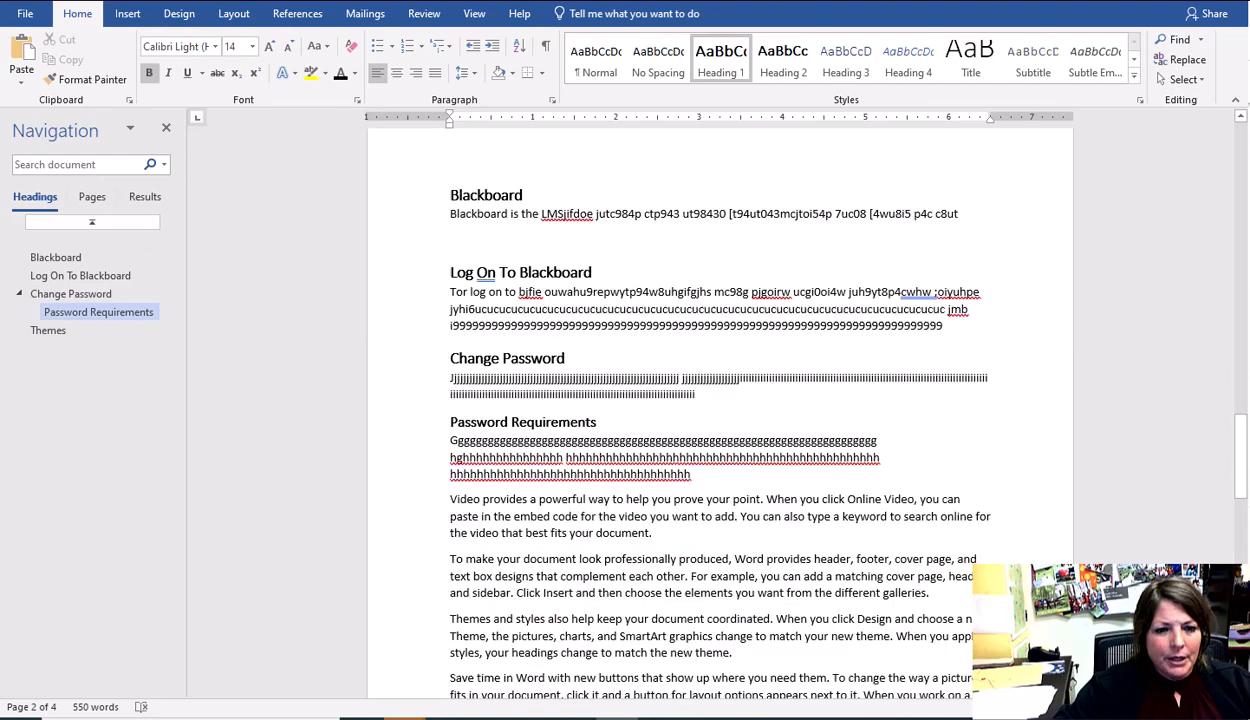
pyautogui.scroll(-4, 720, 400)
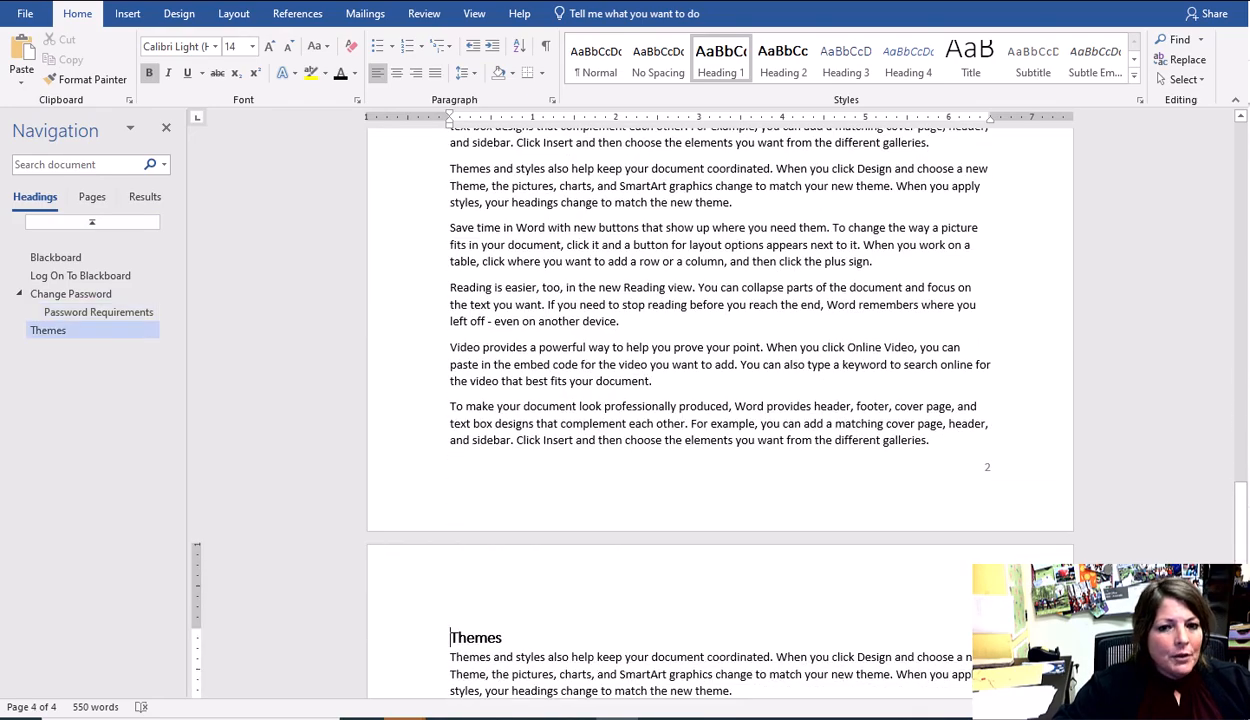
pyautogui.scroll(10, 720, 400)
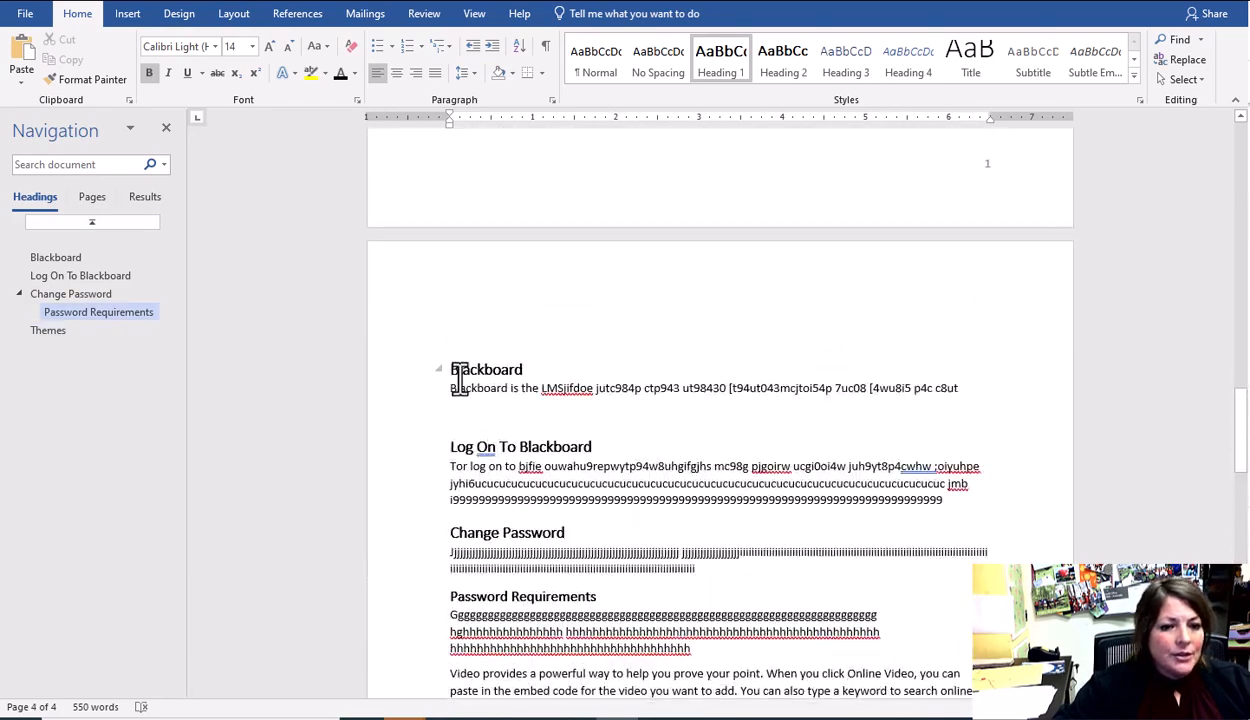
# Check the heading styles of the Blackboard, Log On To Blackboard, Change Password and Password Requirements headings
pyautogui.click(460, 378)
pyautogui.click(488, 451)
pyautogui.click(508, 541)
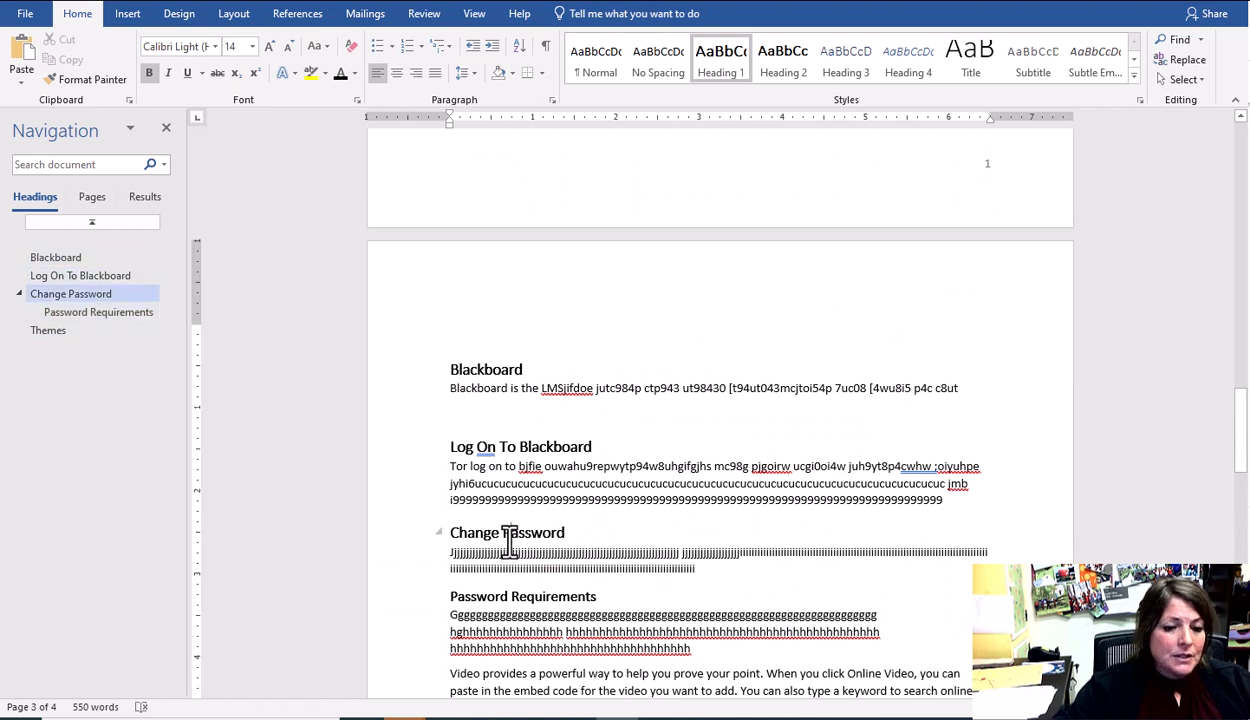
pyautogui.click(521, 603)
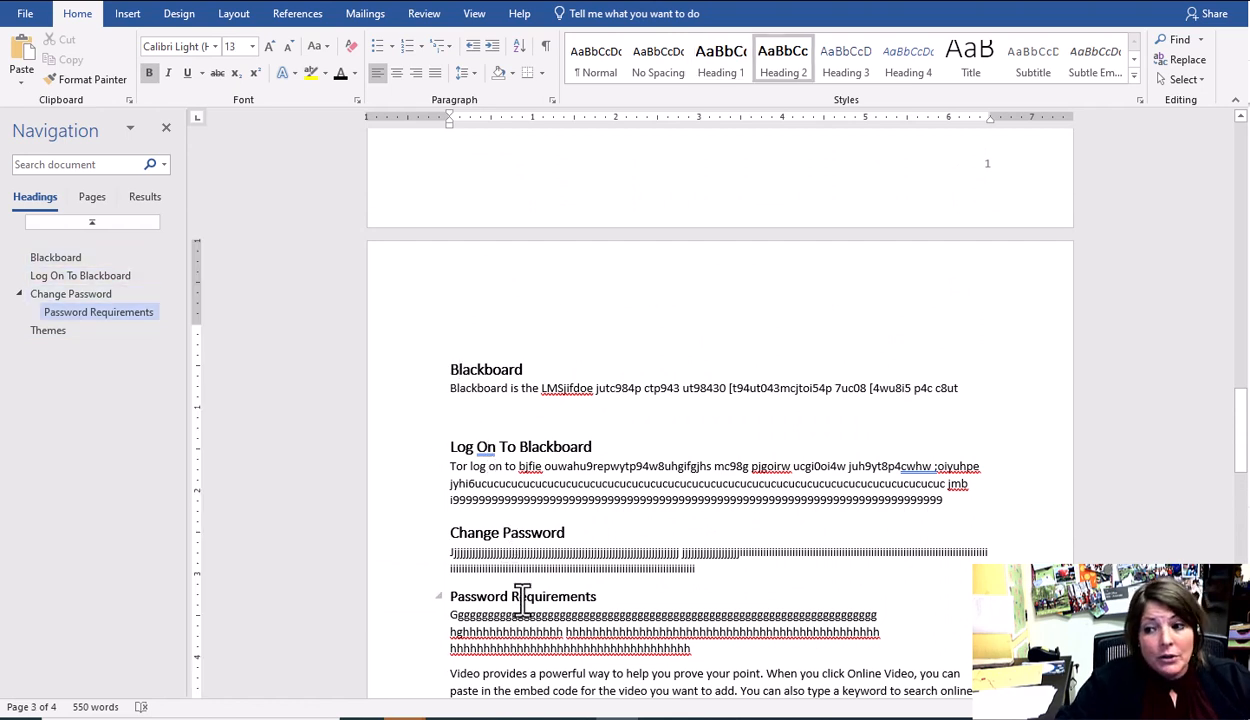
pyautogui.click(526, 533)
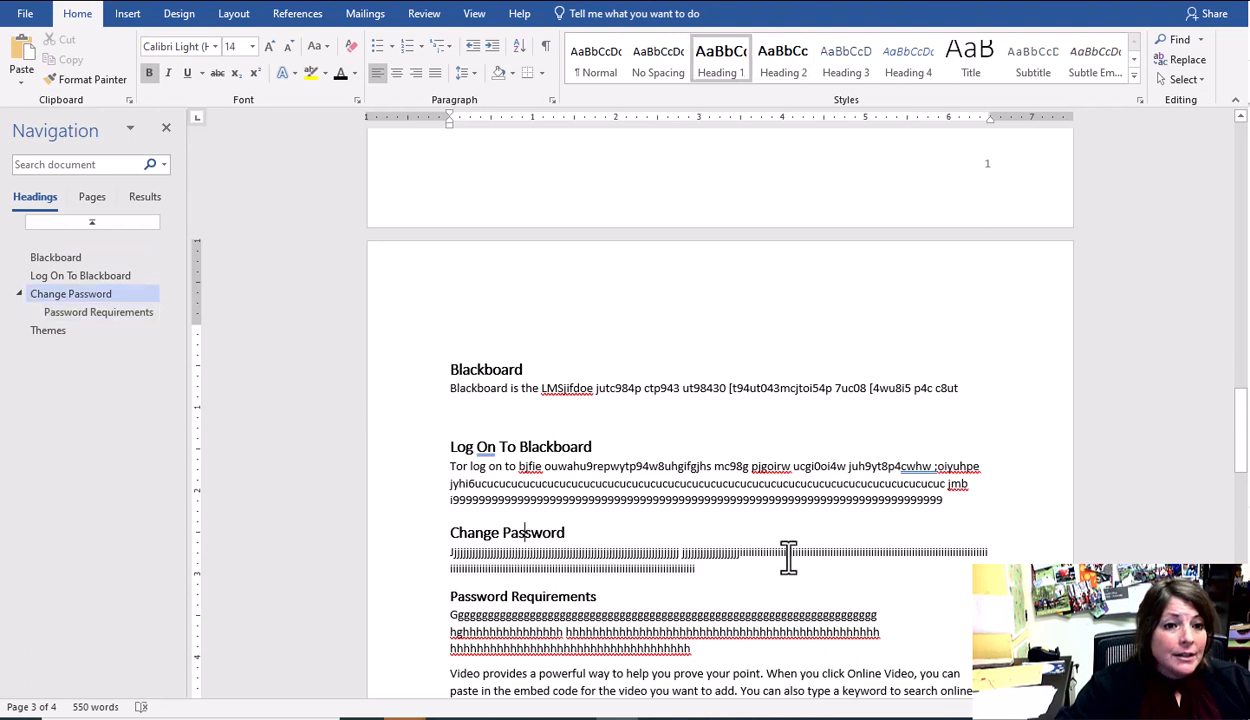
# Run the accessibility check and add the alt text "Cover Page" to the Group 11 object flagged for missing alternative text
pyautogui.click(425, 14)
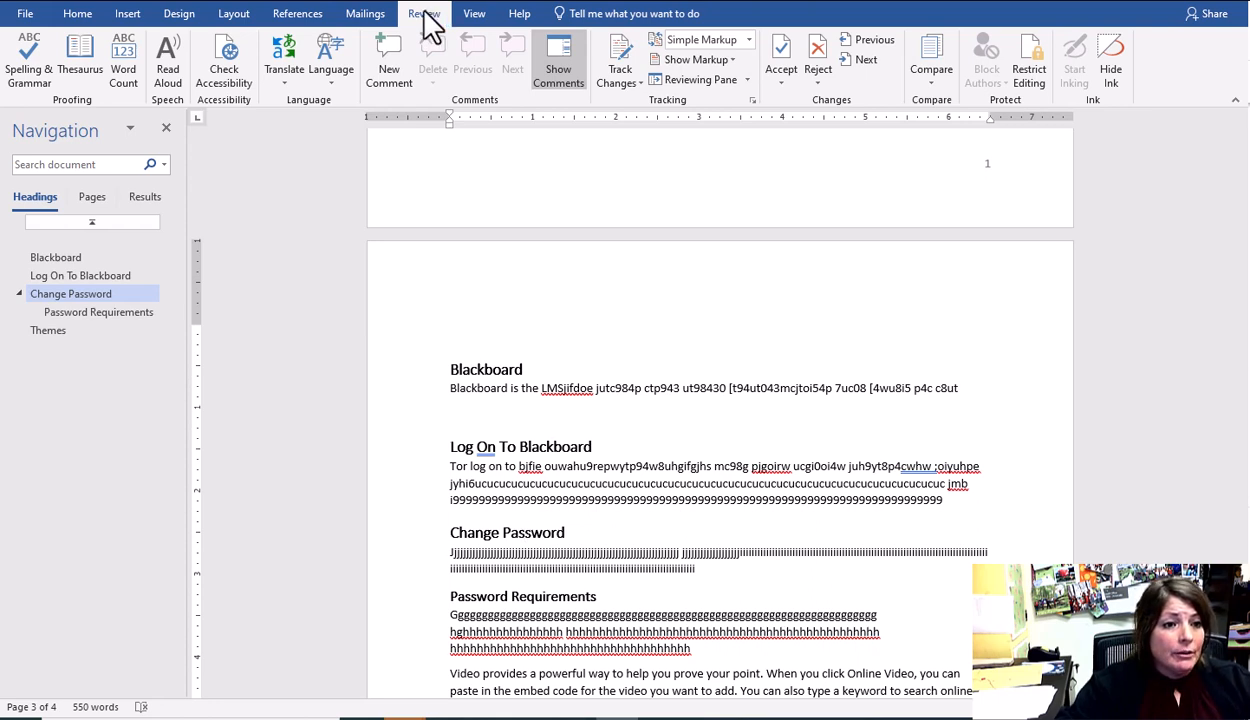
pyautogui.click(237, 84)
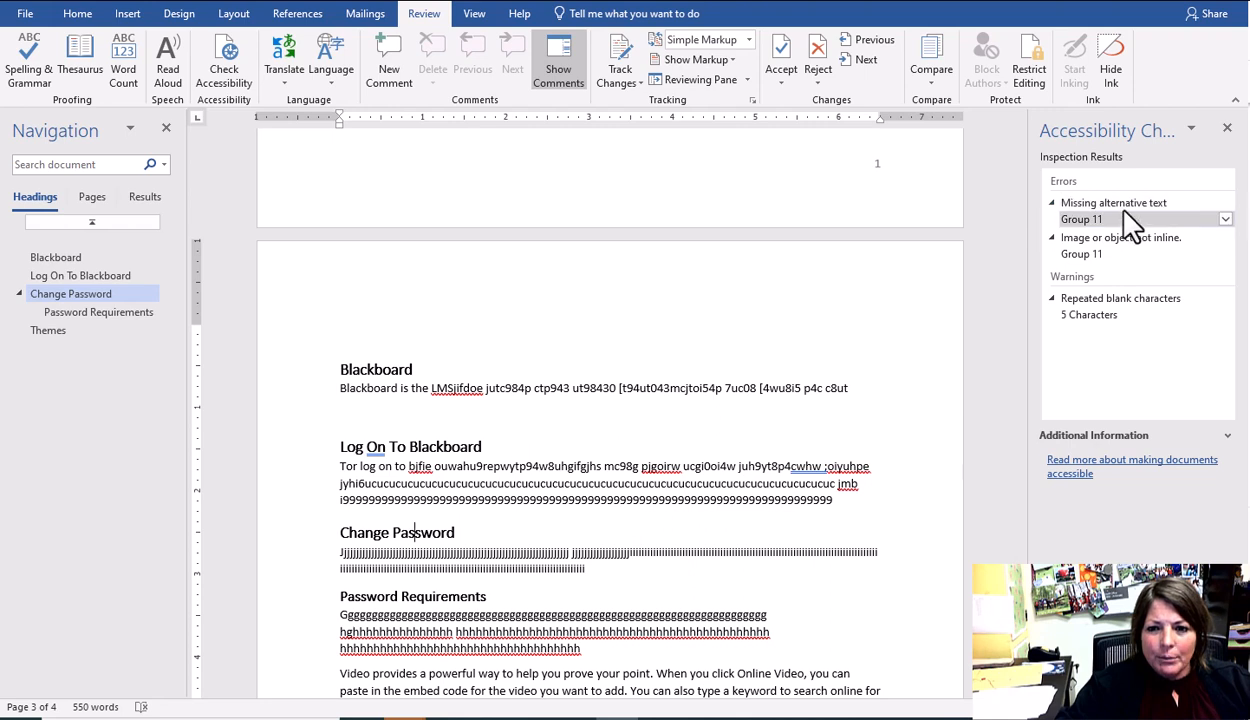
pyautogui.click(1088, 221)
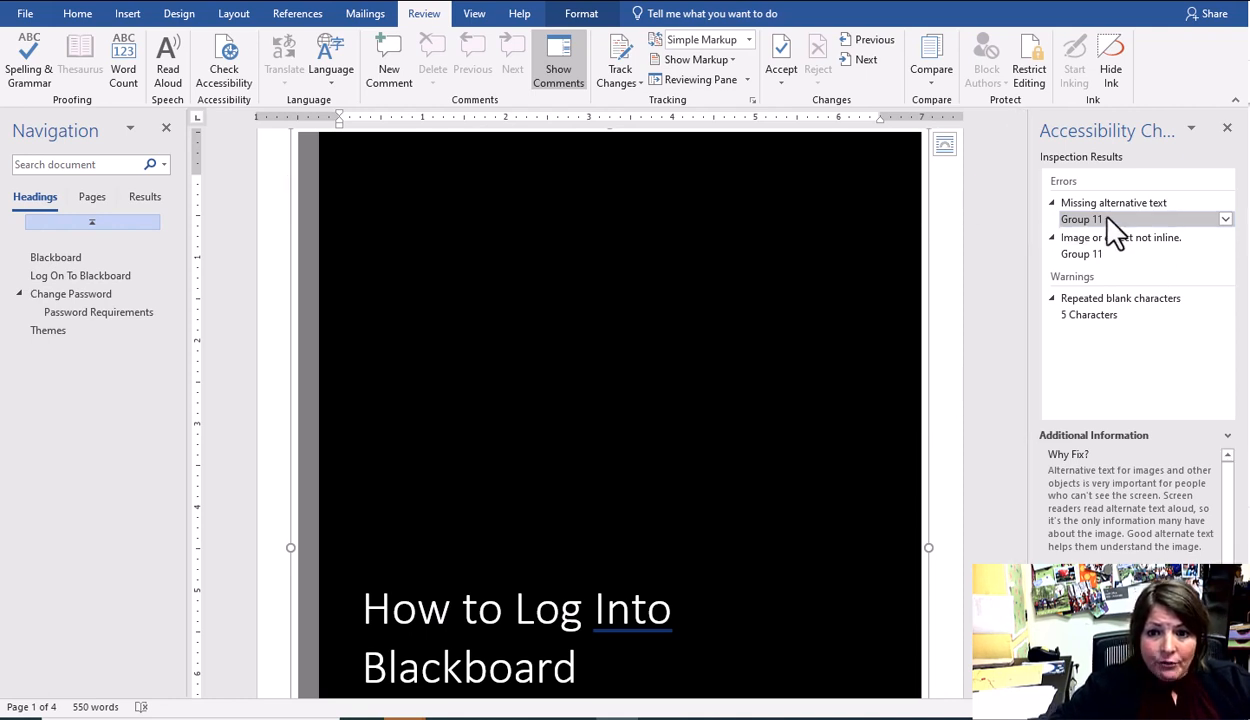
pyautogui.click(1225, 219)
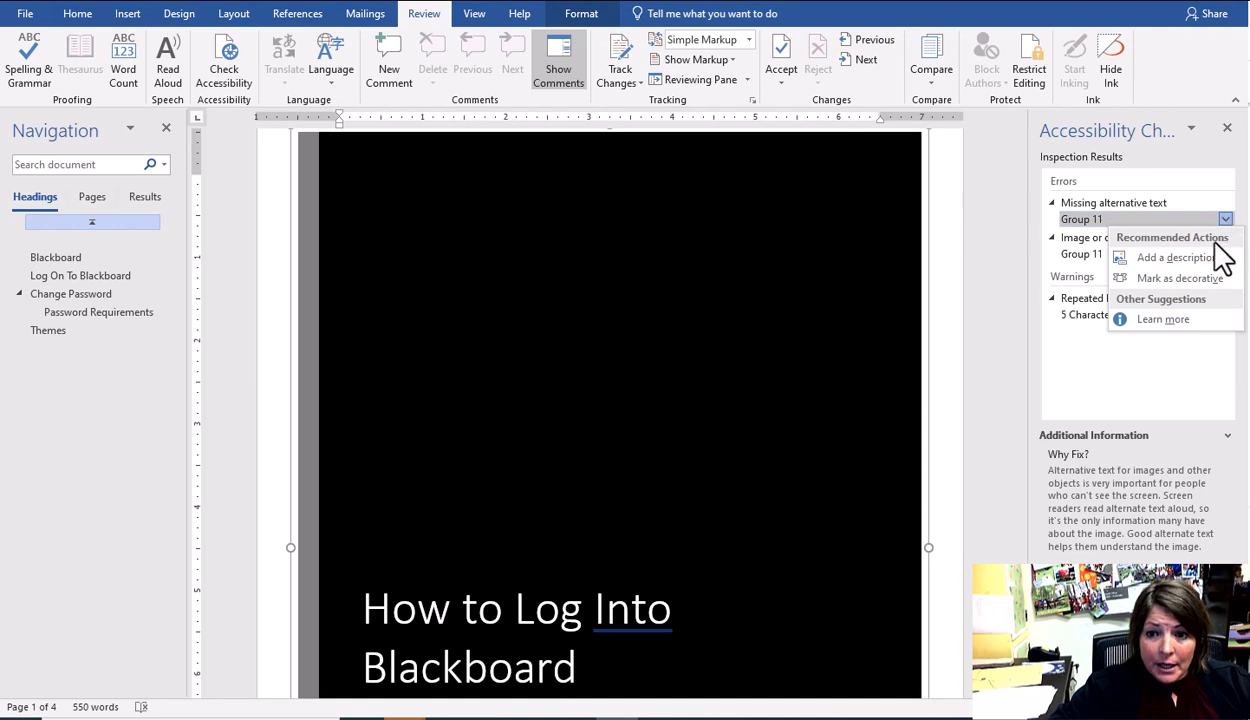
pyautogui.click(1218, 262)
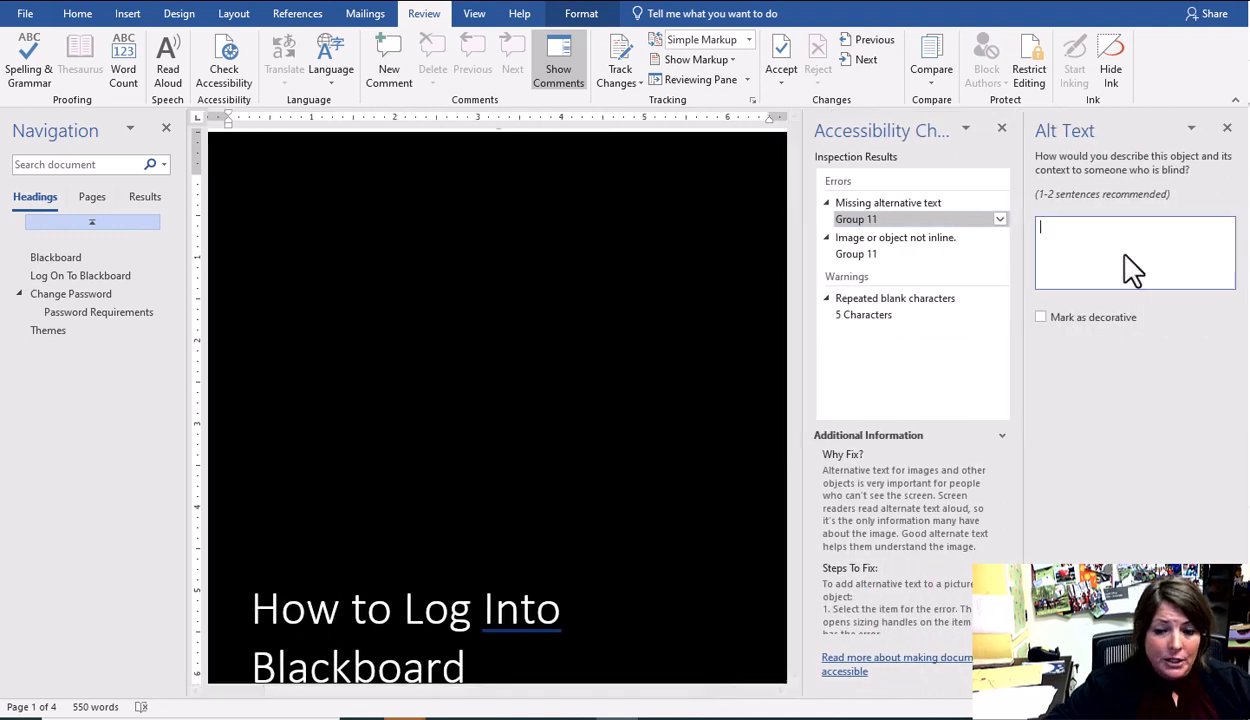
pyautogui.write('Cover Page')
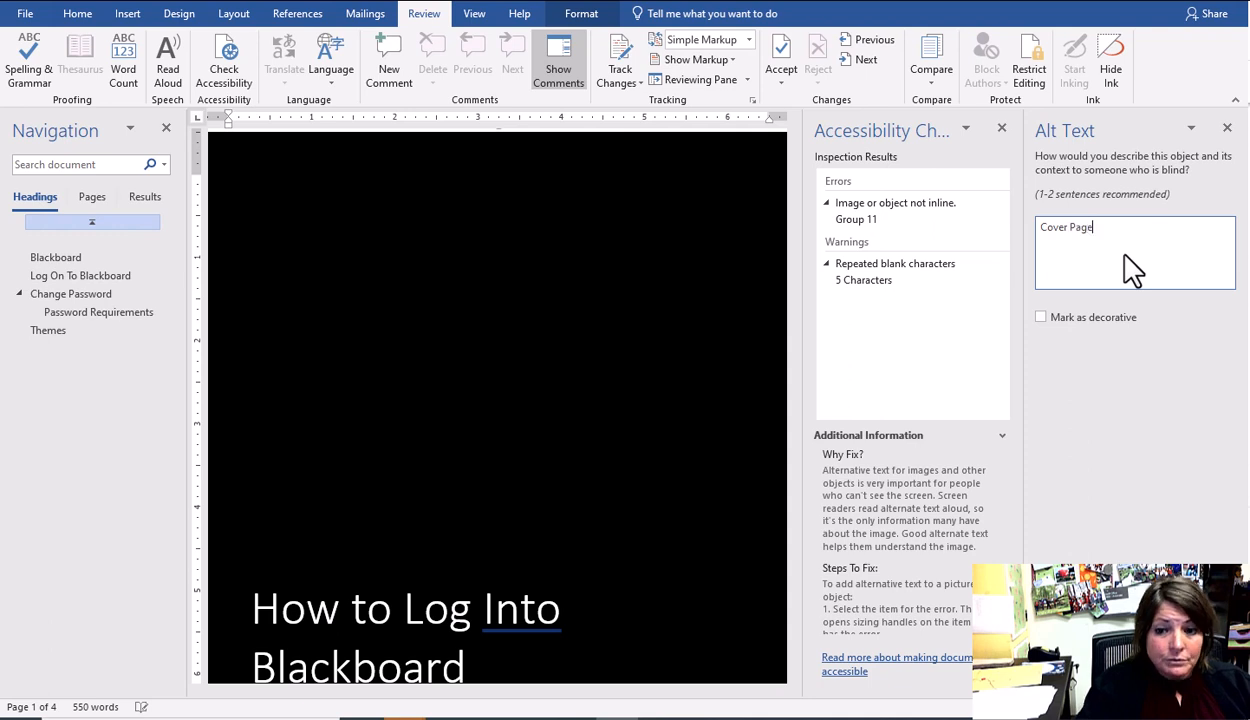
# Apply the recommended fix to place the cover page's Group 11 object inline with the text
pyautogui.click(930, 220)
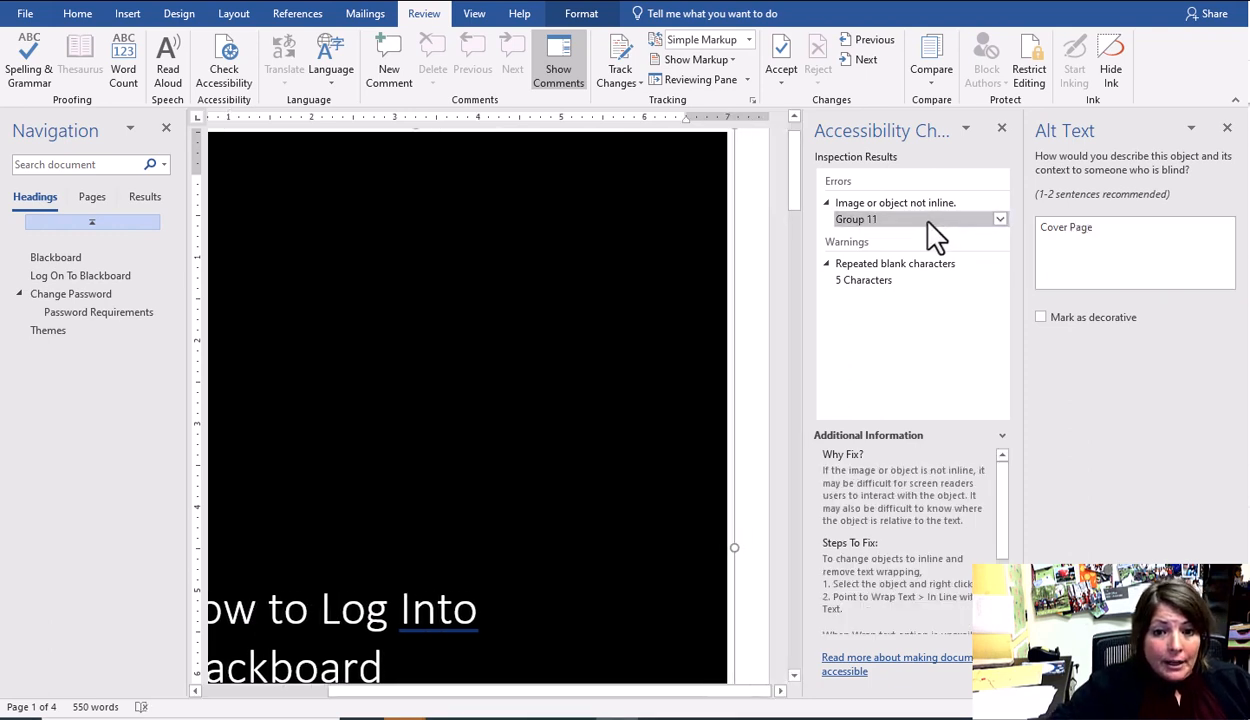
pyautogui.click(999, 220)
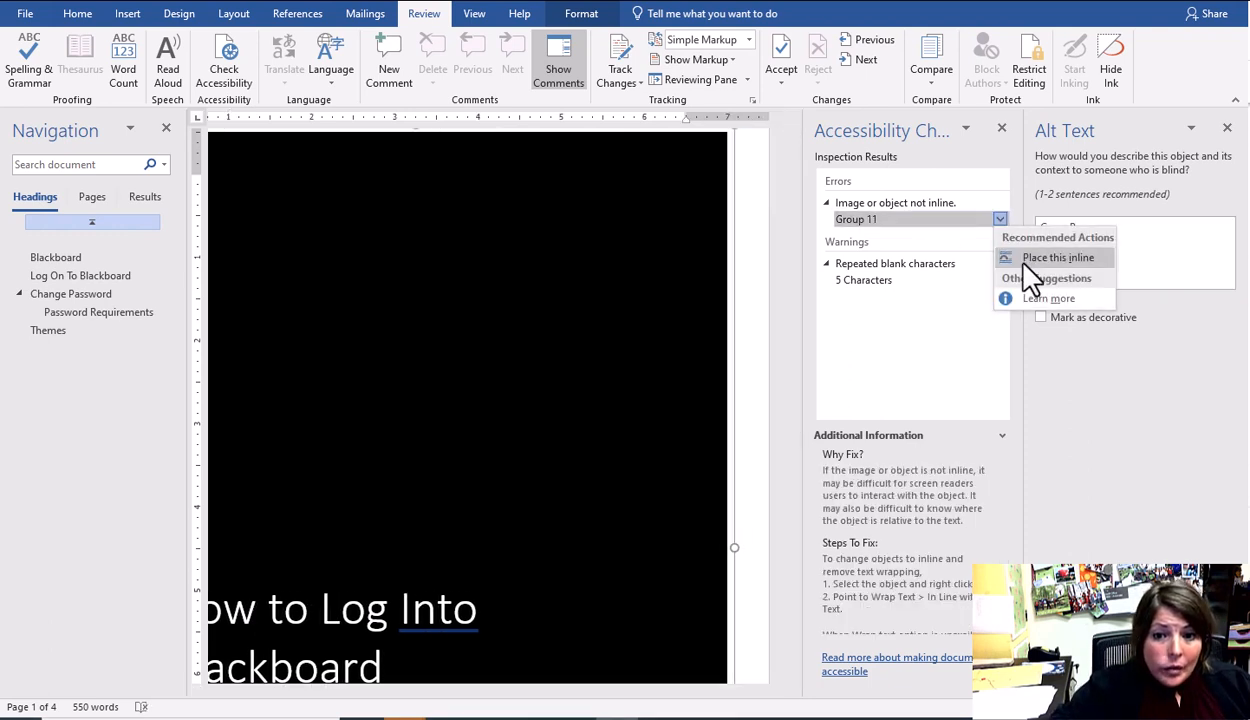
pyautogui.click(1000, 255)
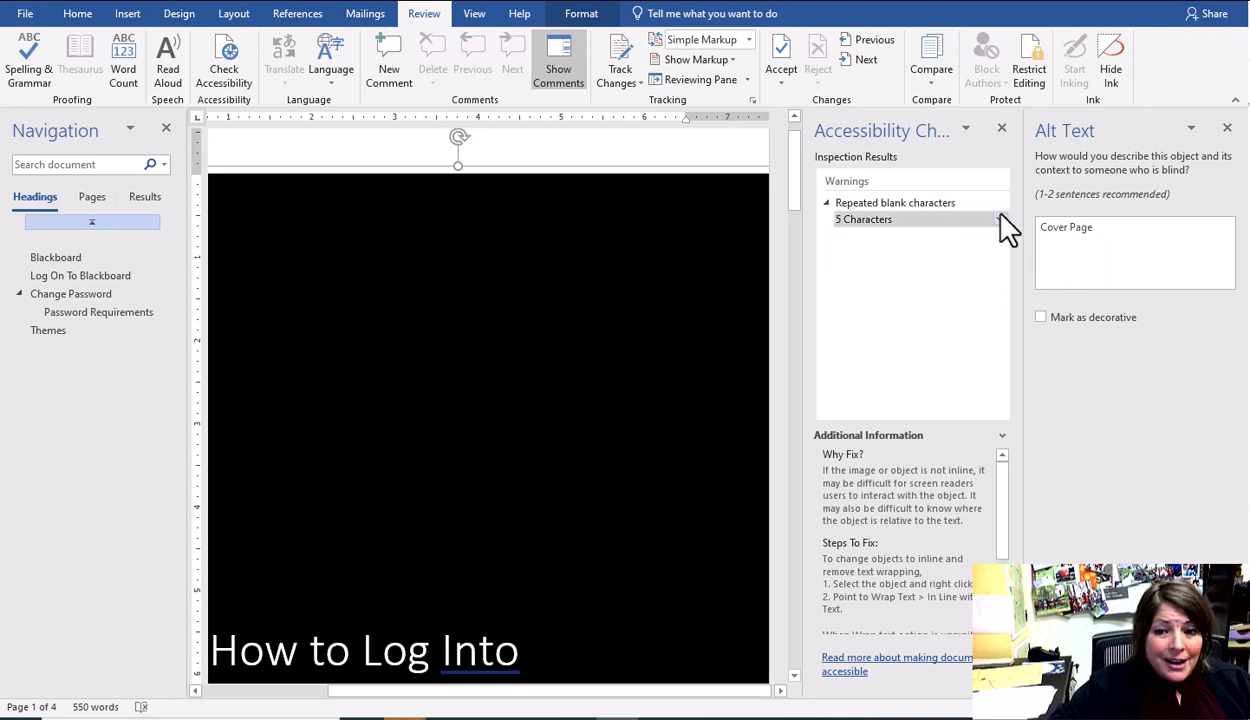
# Locate the repeated blank characters flagged on the cover page, remove the blanks with the recommended action, and close the alt text settings
pyautogui.click(999, 220)
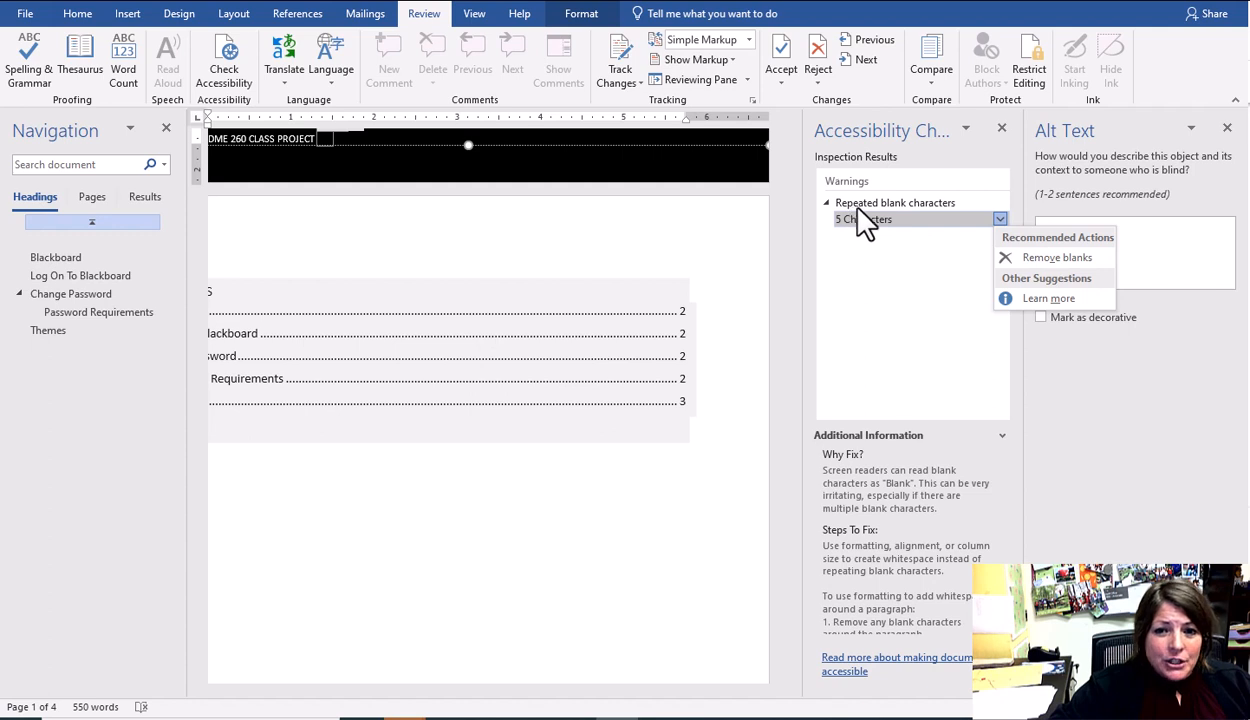
pyautogui.click(911, 222)
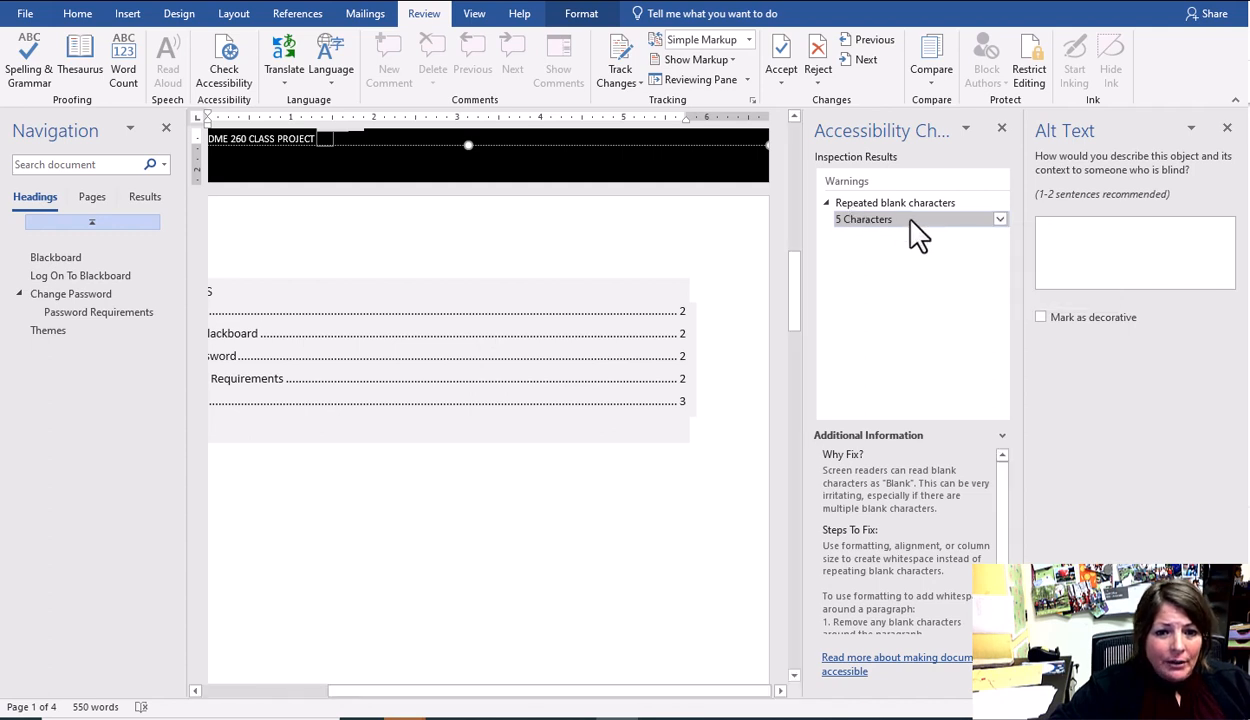
pyautogui.moveTo(684, 691); pyautogui.dragTo(505, 705)
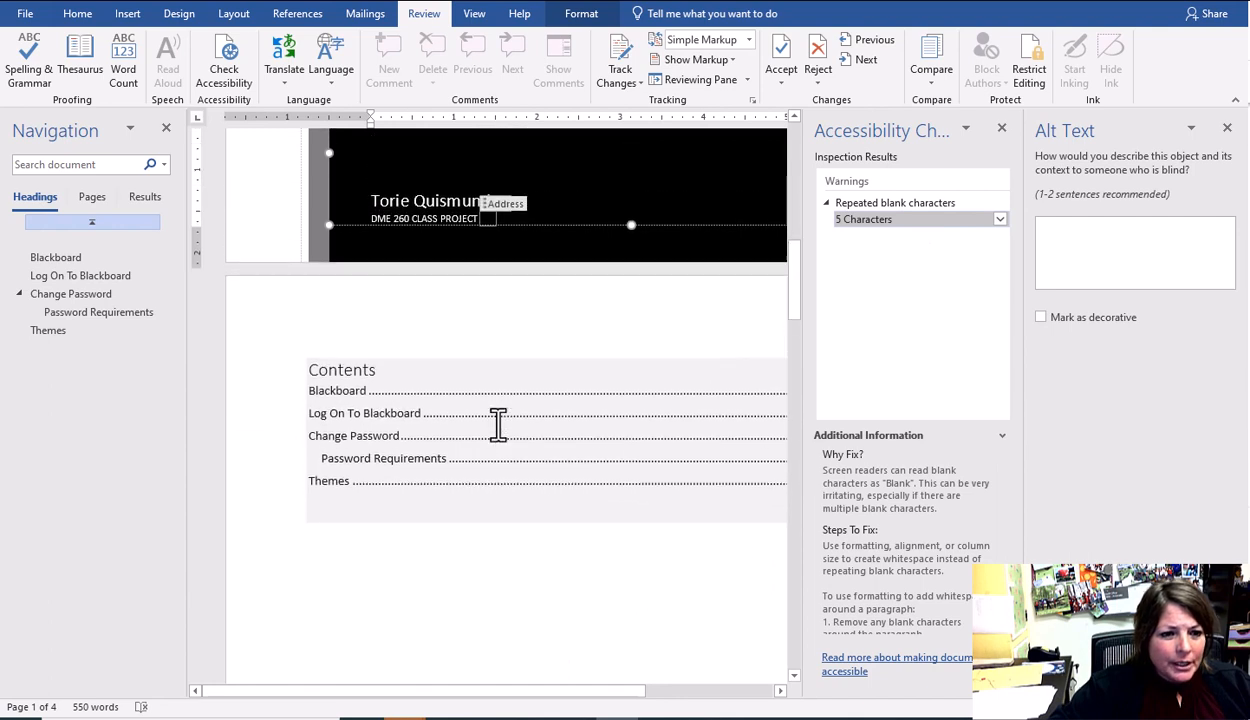
pyautogui.scroll(2, 497, 424)
pyautogui.click(1000, 219)
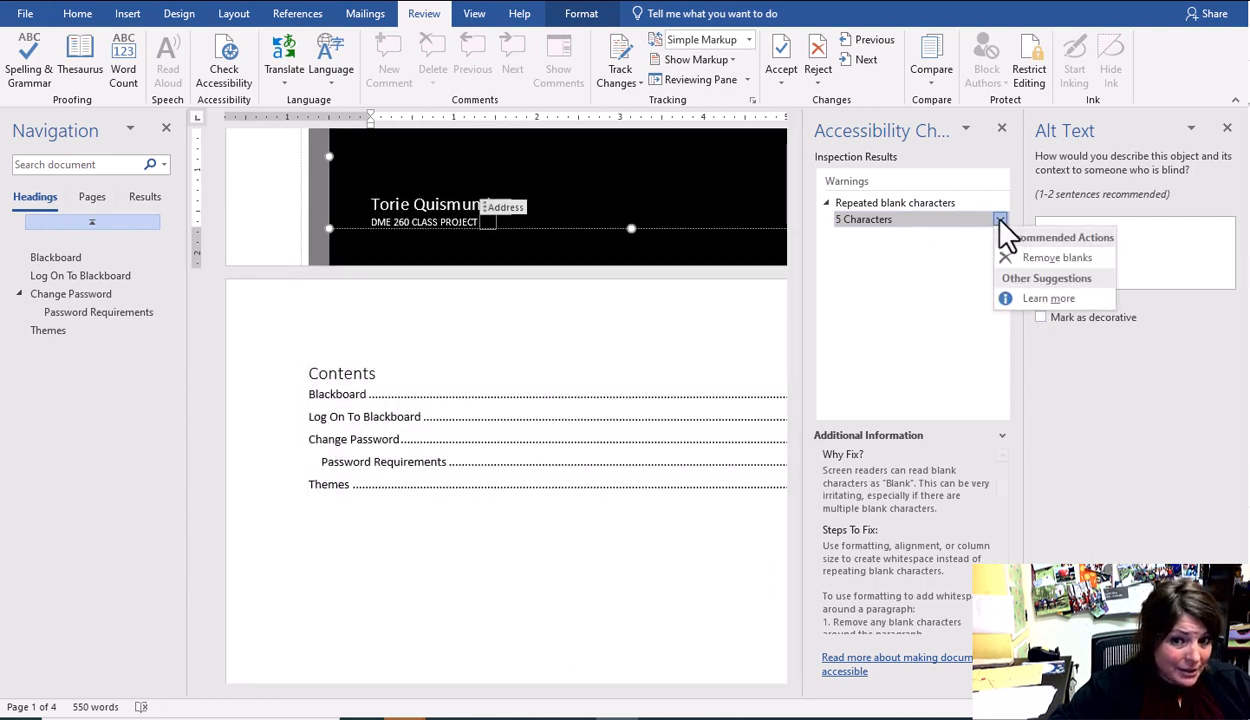
pyautogui.click(1027, 258)
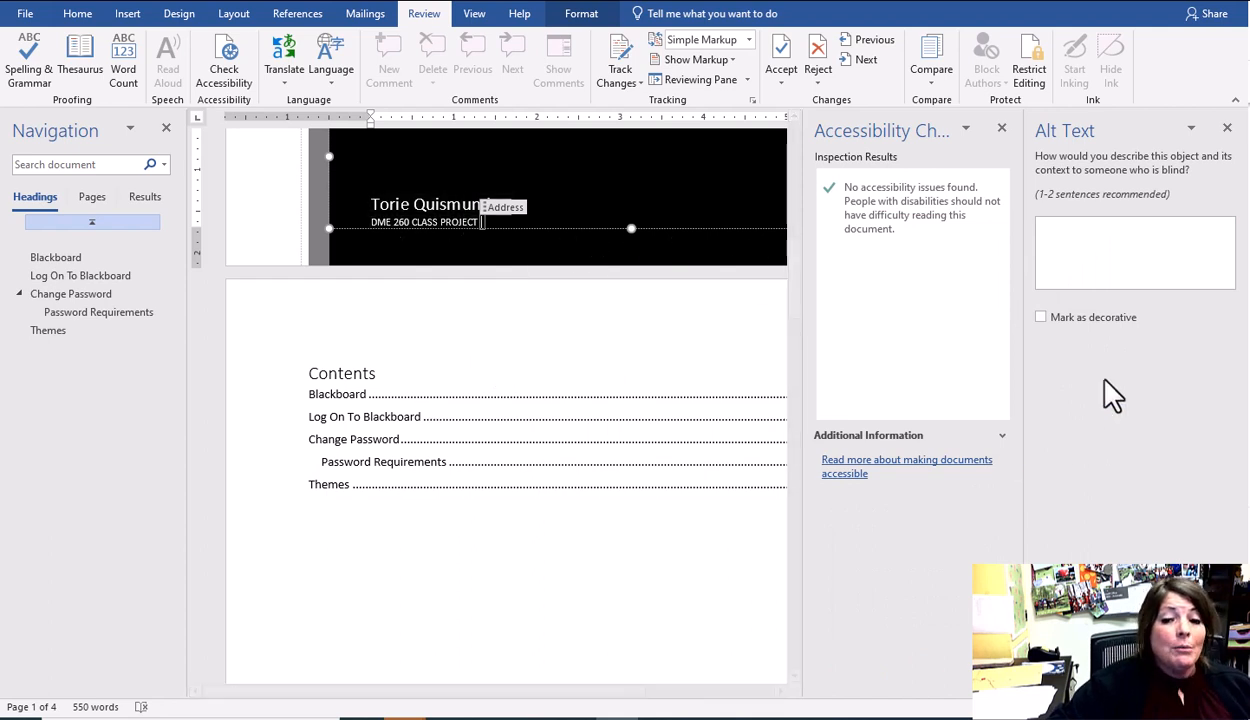
pyautogui.click(1227, 129)
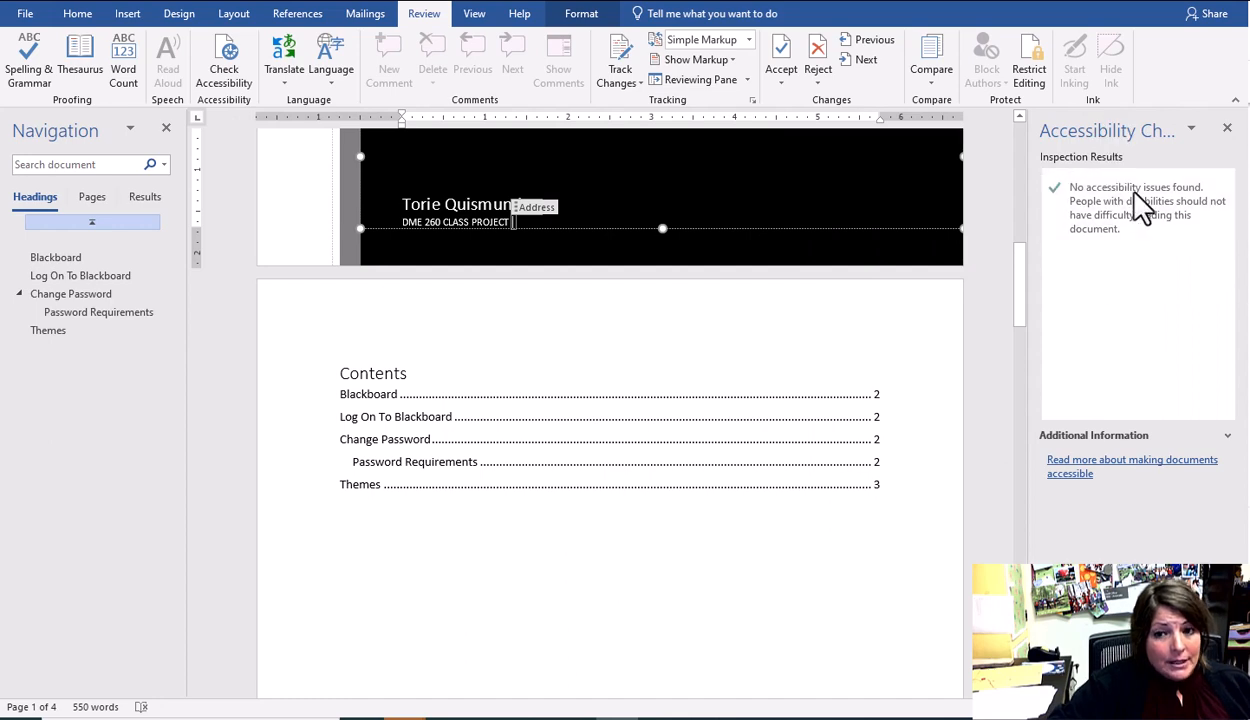
# Recheck the pages after the contents and remove the repeated blanks flagged again beside the cover page's class project line
pyautogui.click(506, 535)
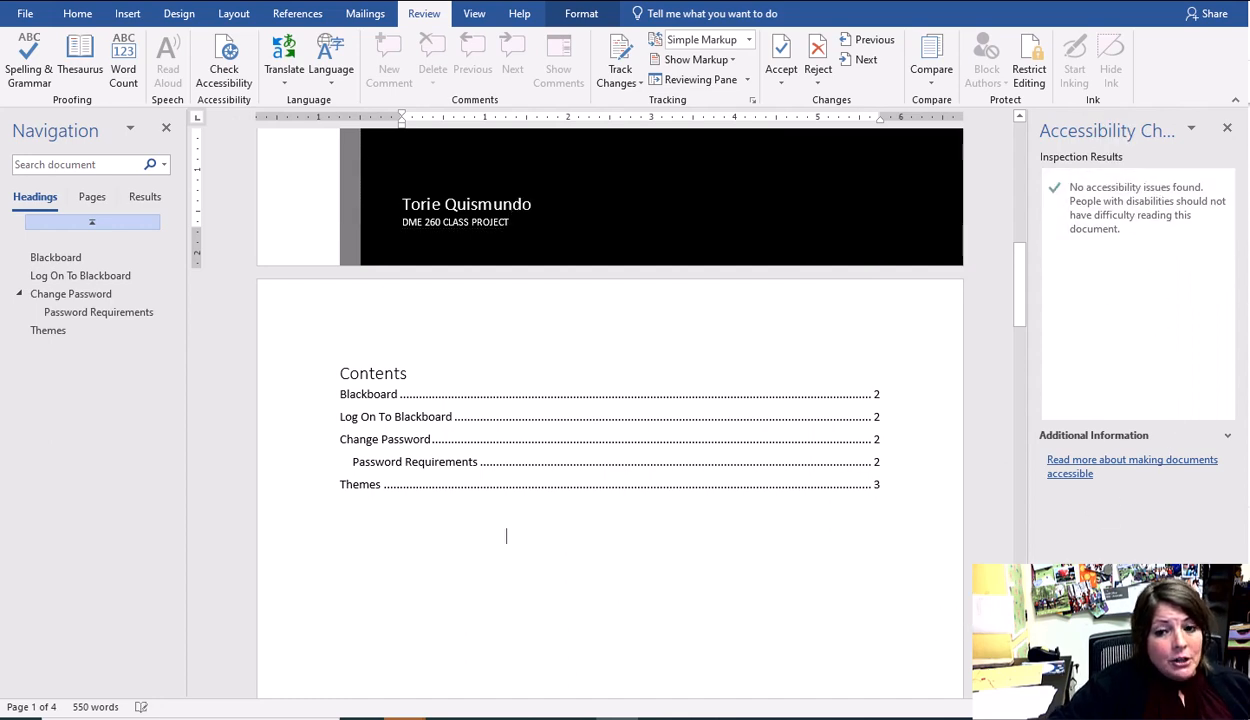
pyautogui.moveTo(1024, 301); pyautogui.dragTo(1010, 396)
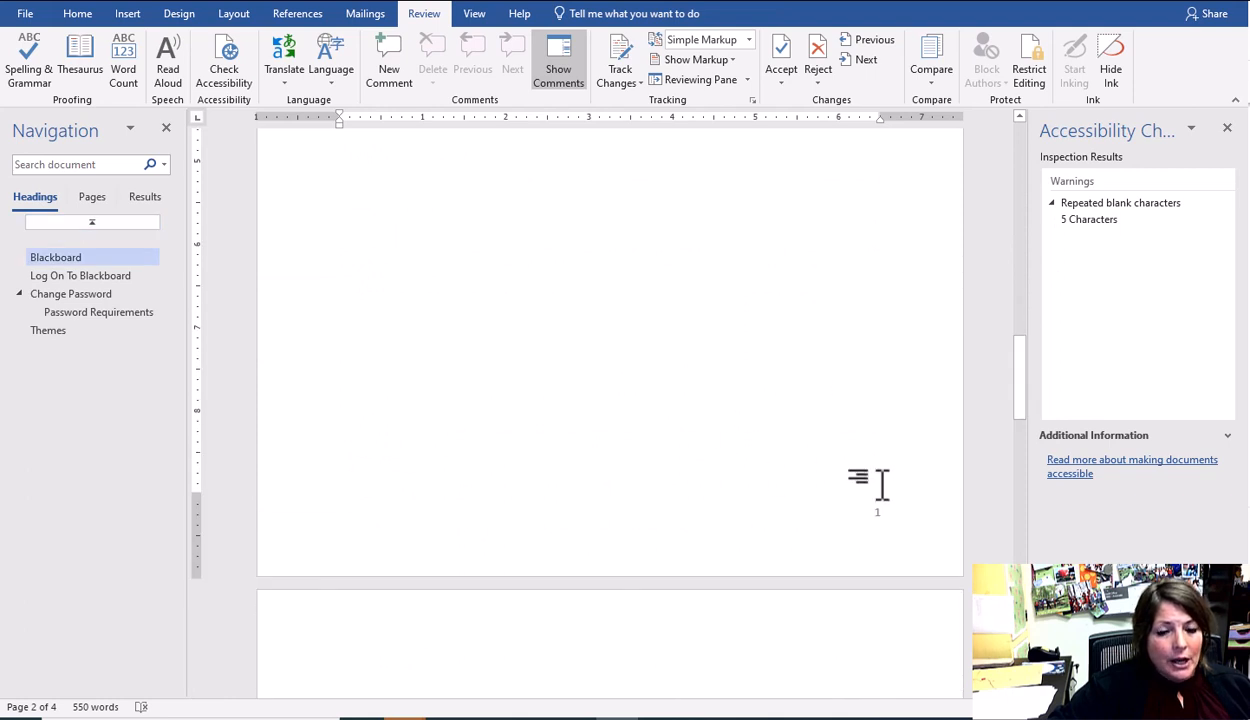
pyautogui.scroll(4, 882, 485)
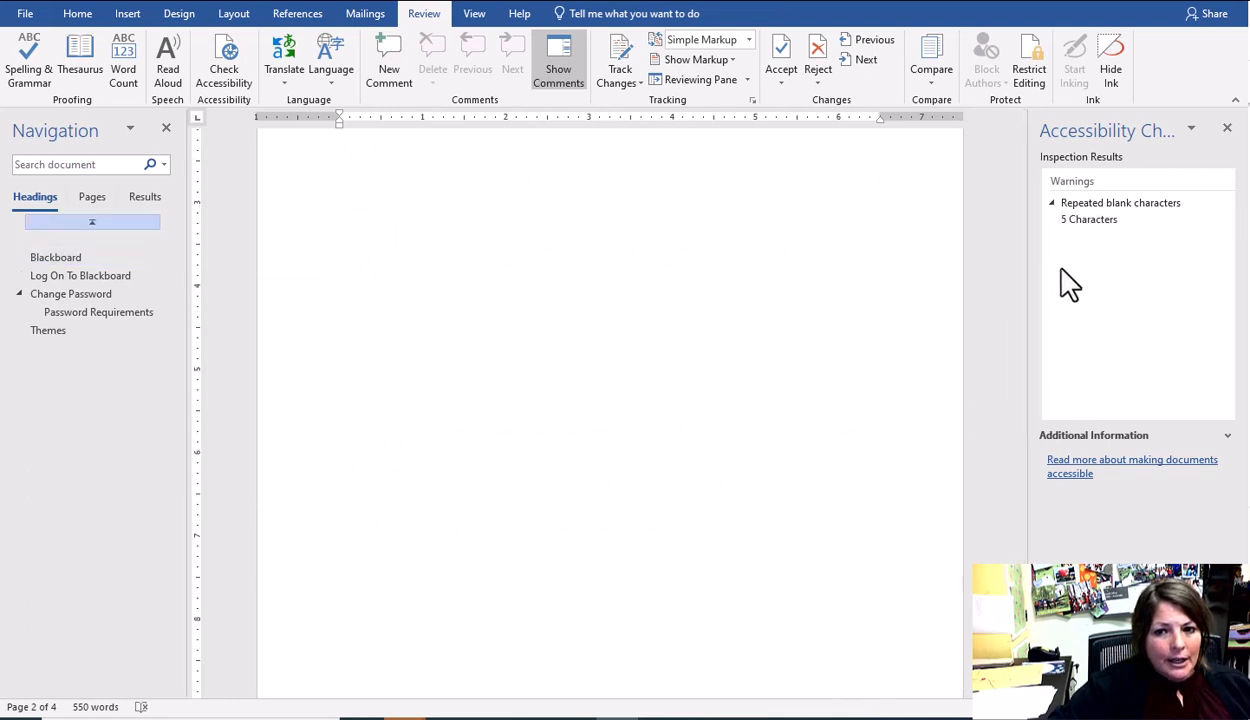
pyautogui.click(1092, 205)
pyautogui.click(1092, 205)
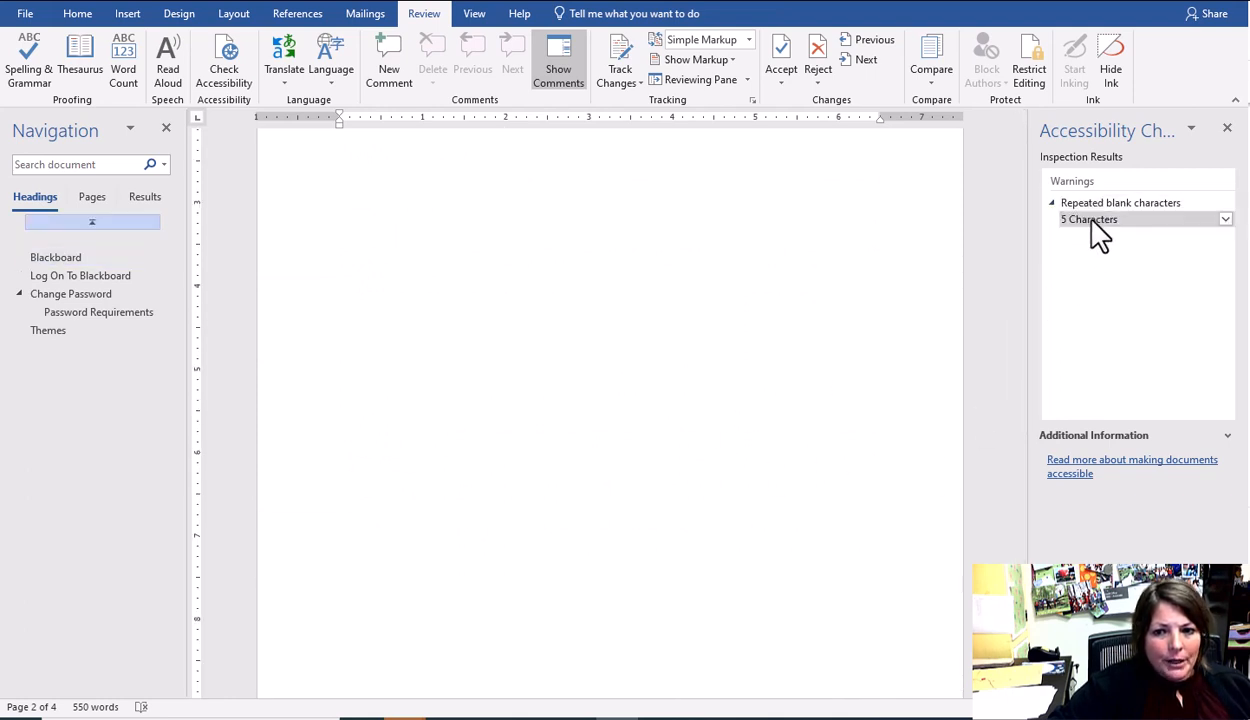
pyautogui.click(1093, 221)
pyautogui.click(1225, 219)
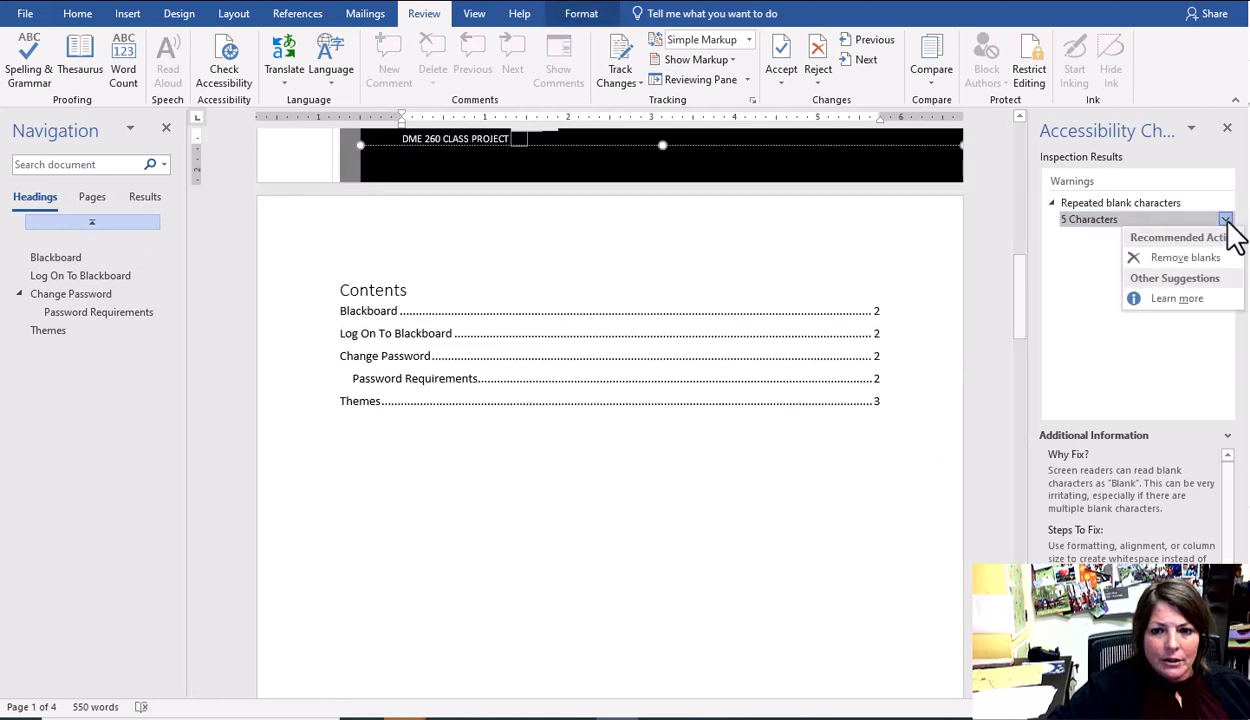
pyautogui.click(1219, 262)
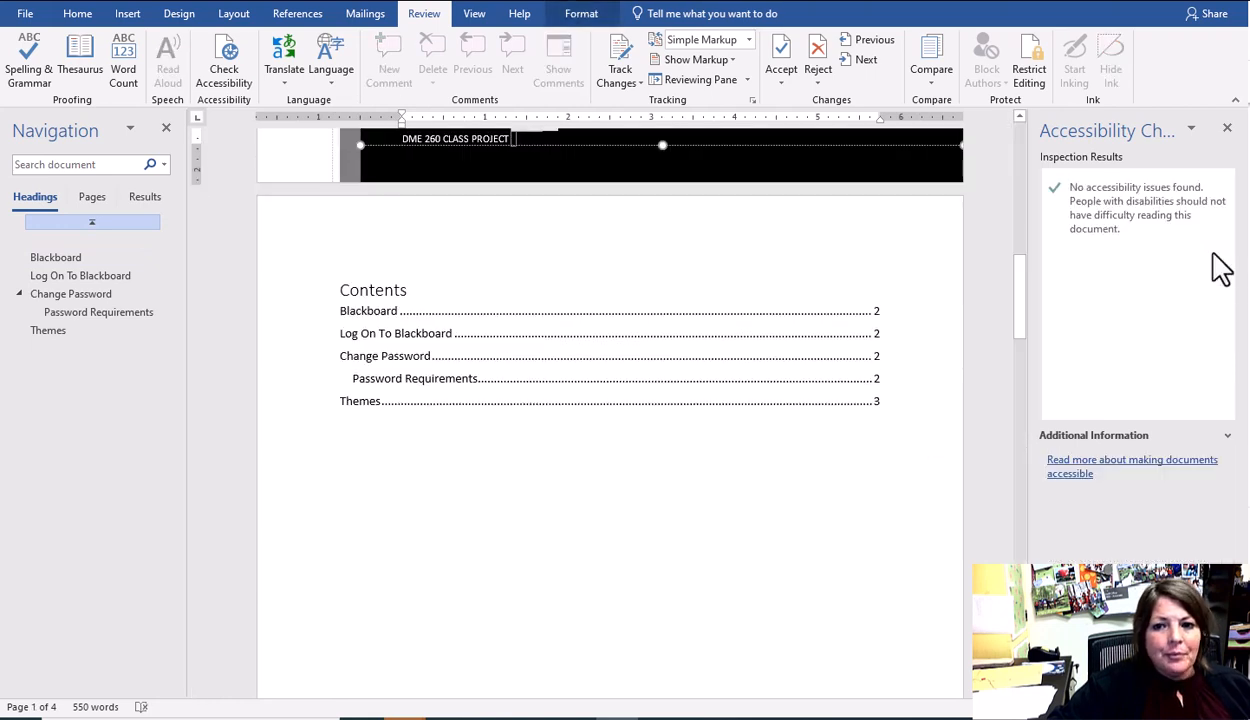